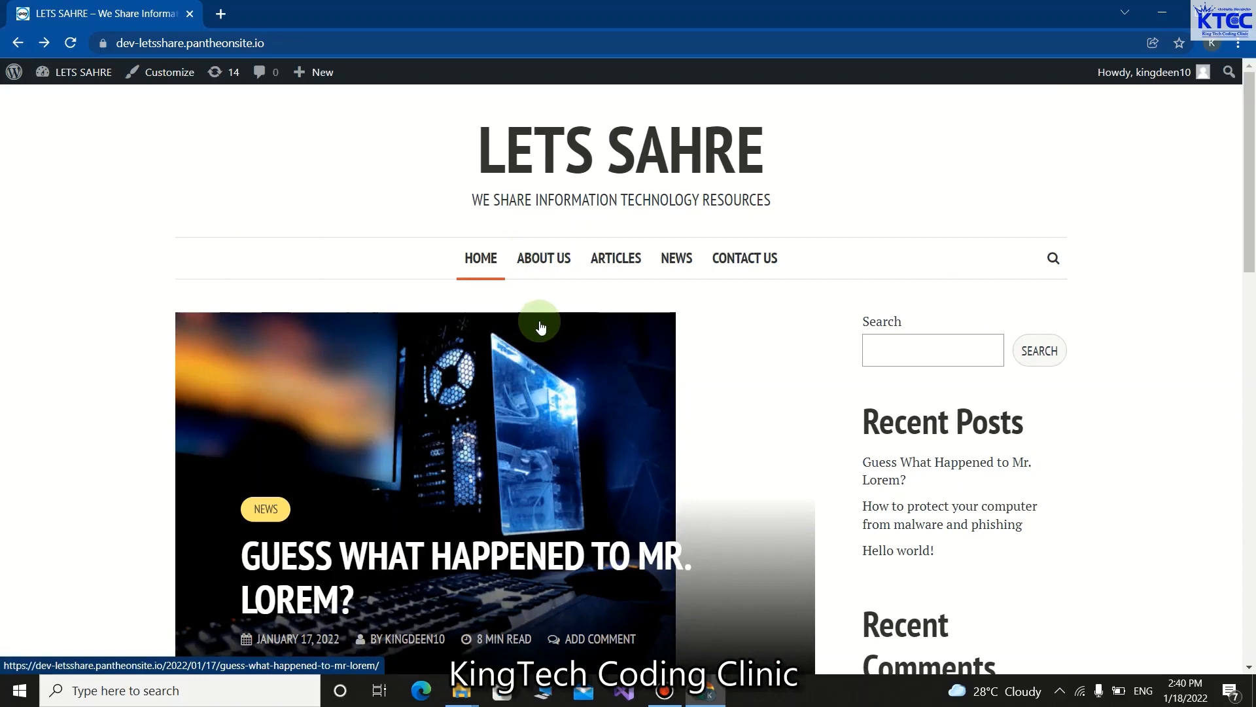
# Open the site's About Us page for editing and start the empty paragraph block below its title
pyautogui.click(561, 270)
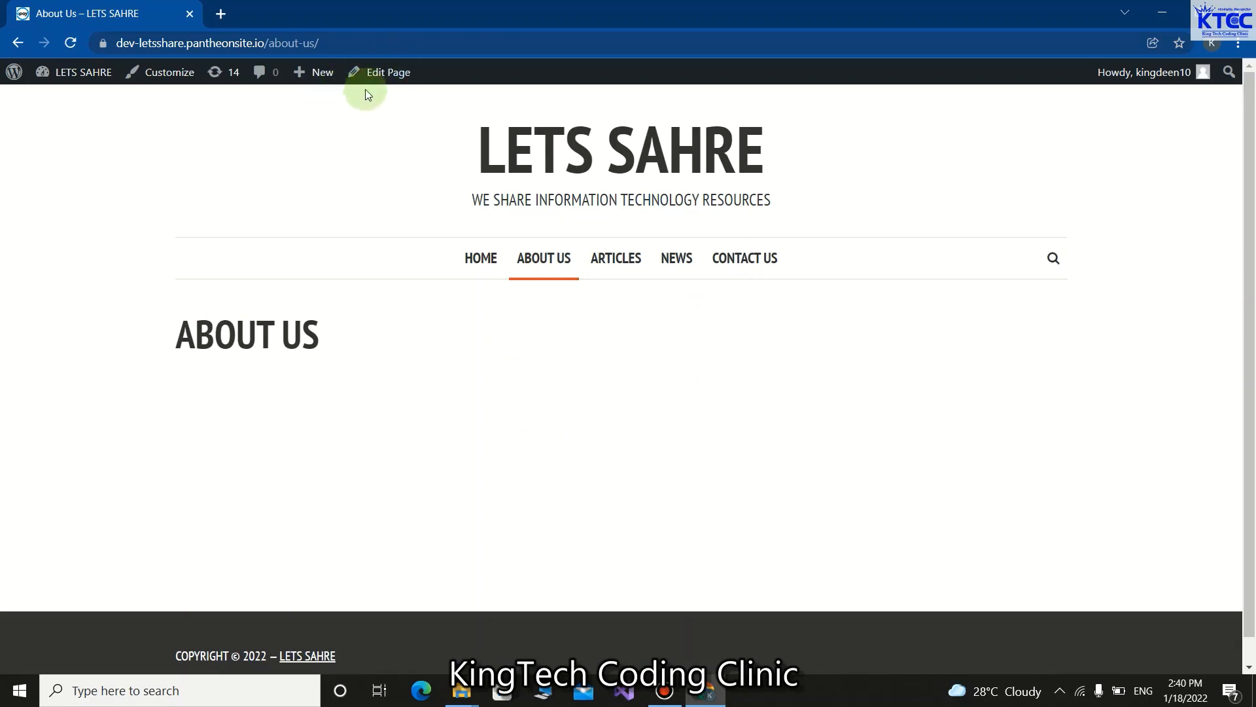
pyautogui.click(389, 77)
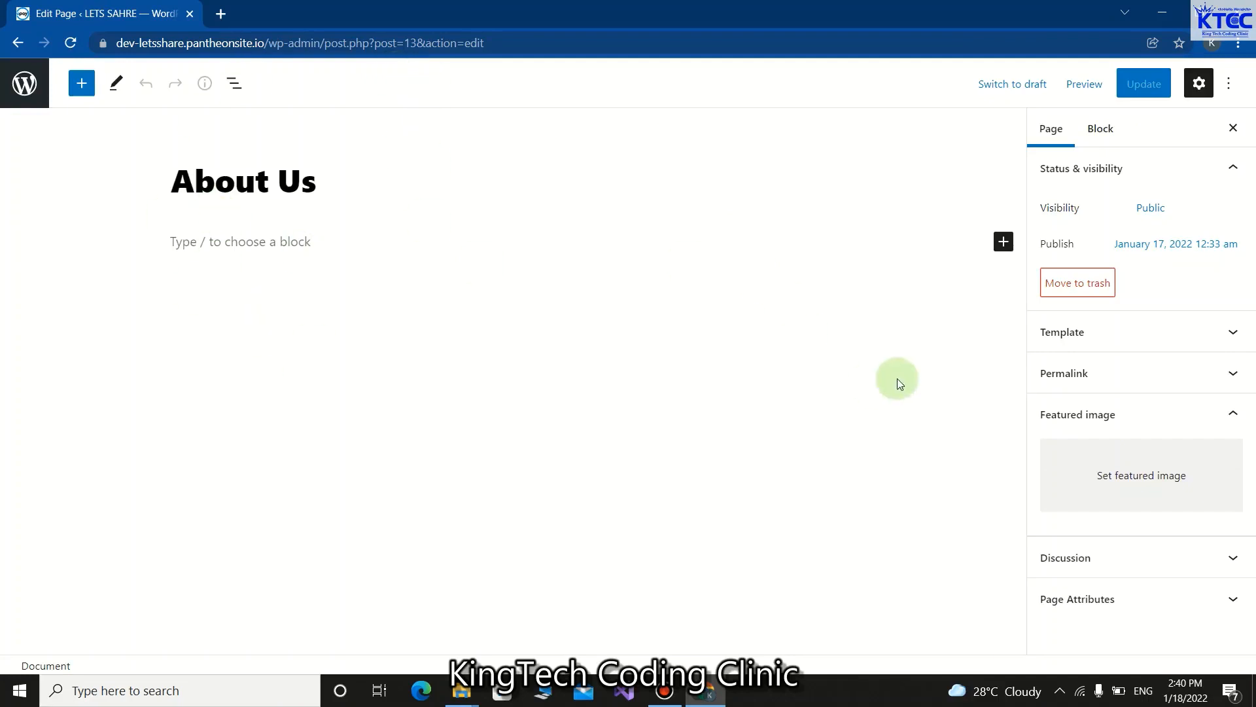
pyautogui.click(245, 245)
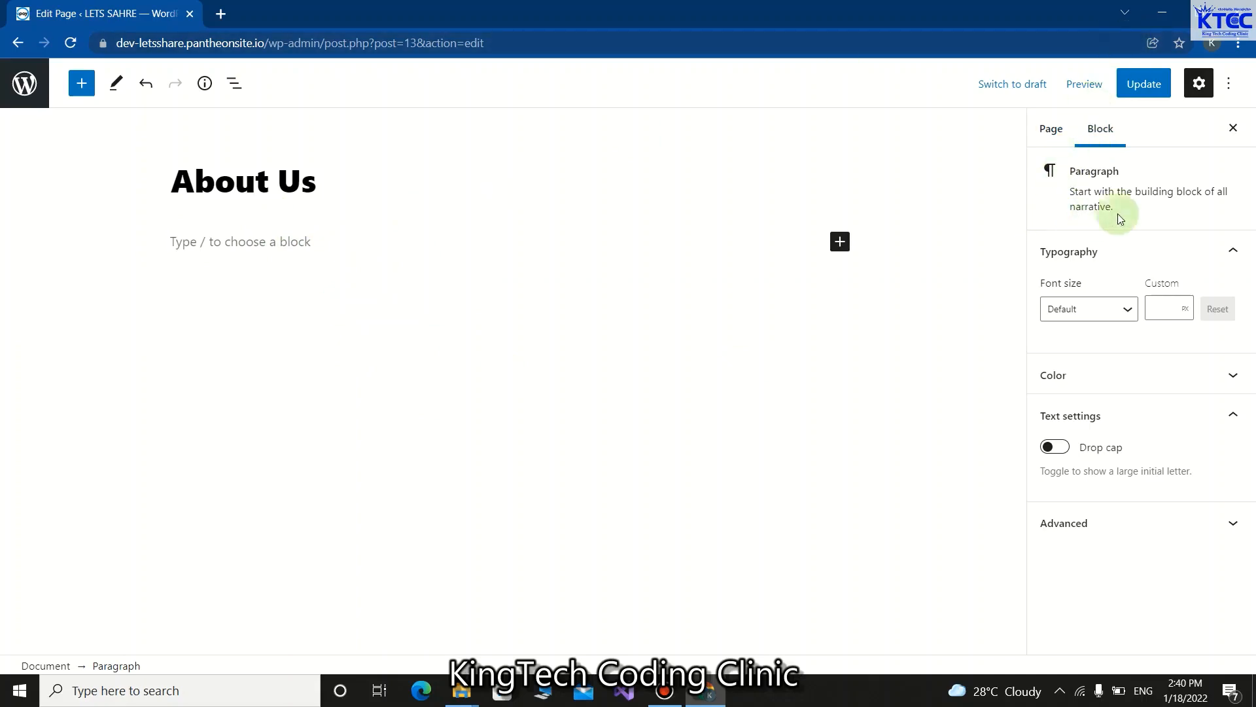
# Switch to Word by opening demo.docx from the desktop and copy its first Lorem ipsum paragraph
pyautogui.click(1162, 13)
pyautogui.doubleClick(797, 123)
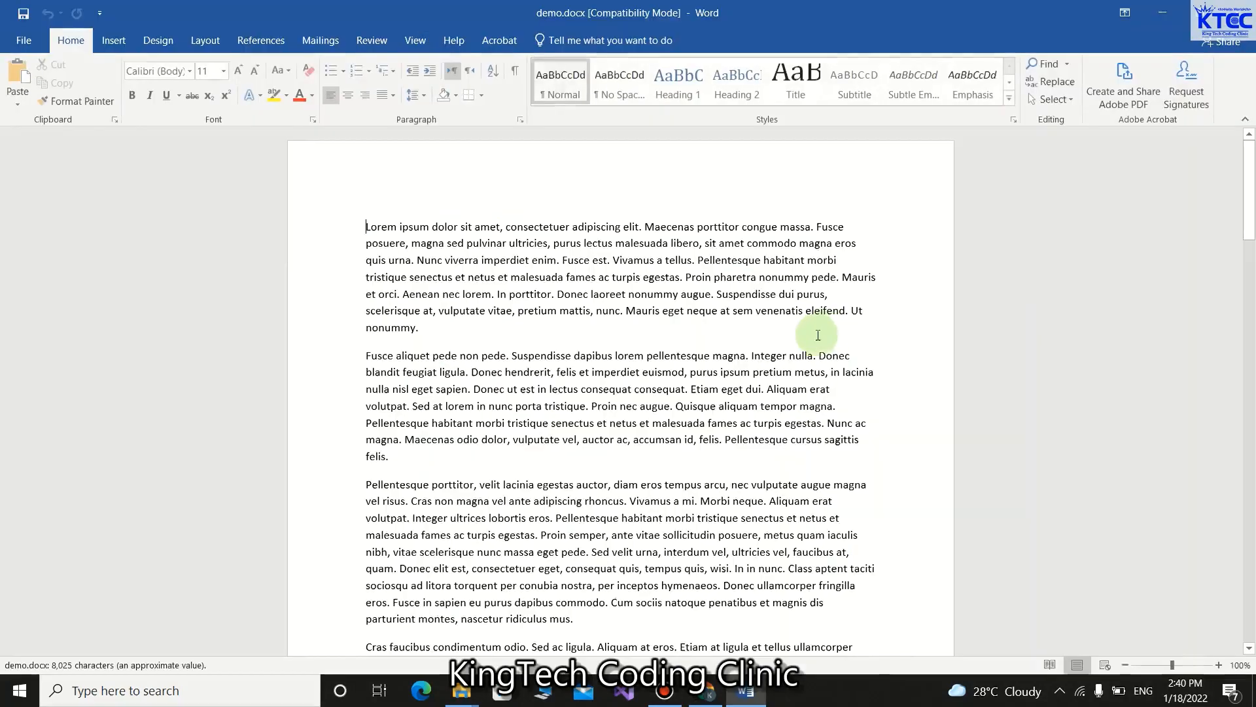
pyautogui.moveTo(454, 329); pyautogui.dragTo(347, 235)
pyautogui.hotkey('ctrl', 'c')
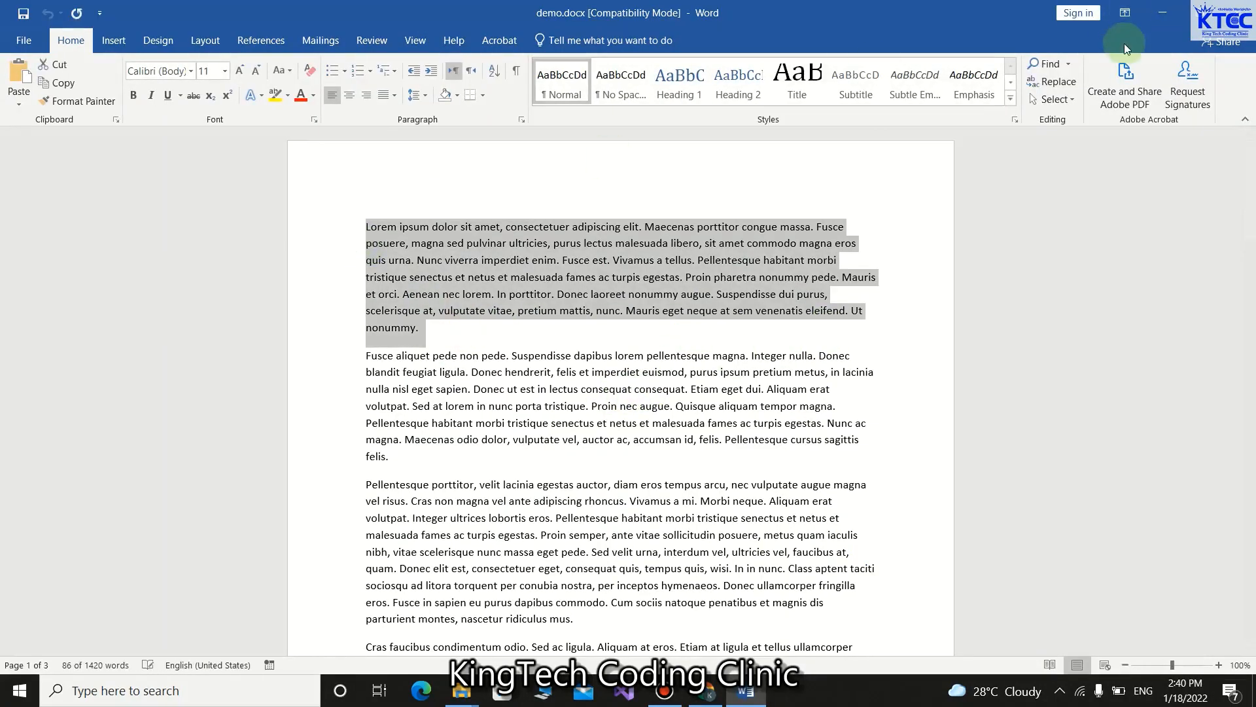
pyautogui.click(1155, 15)
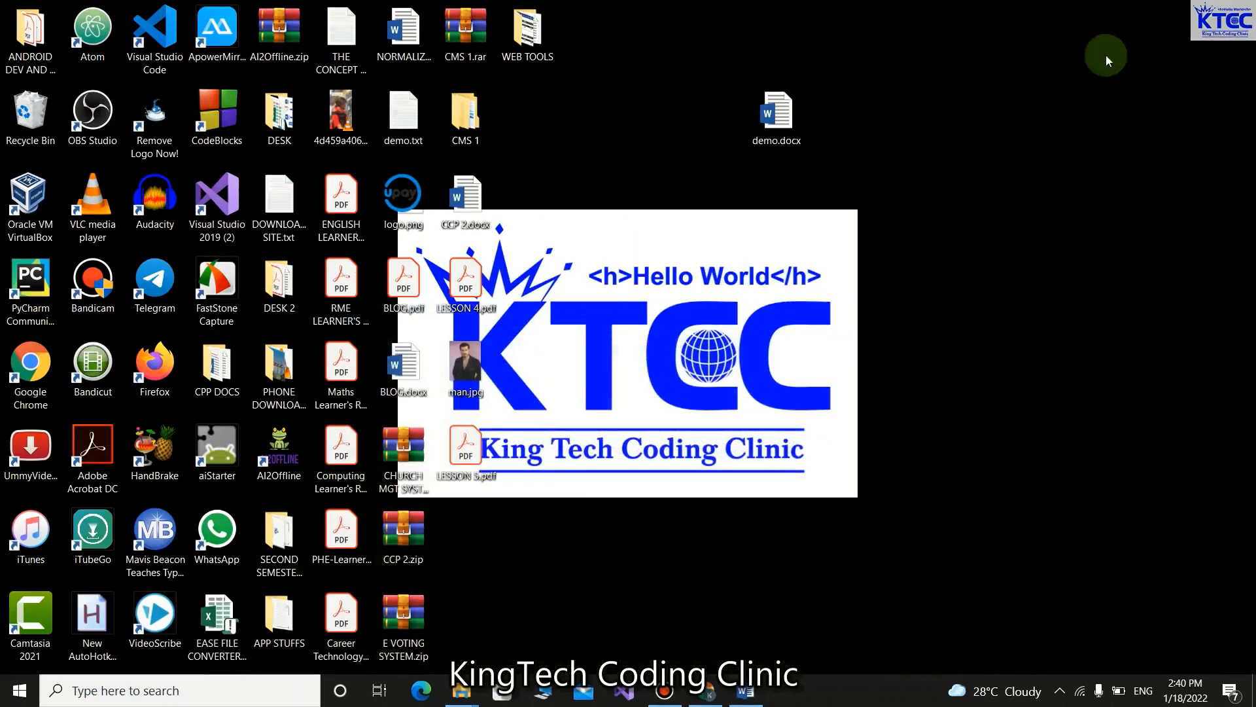
# Switch back to Chrome, paste the copied paragraph into the About Us page body and update the page
pyautogui.click(705, 690)
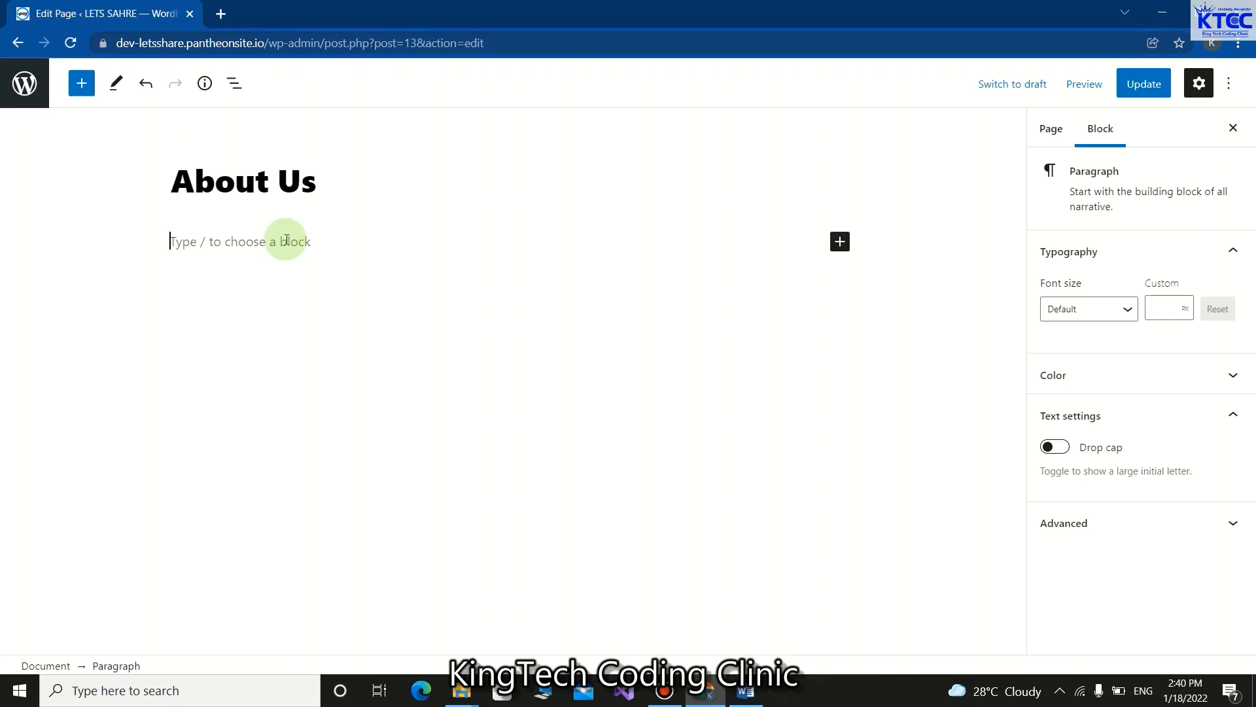
pyautogui.hotkey('ctrl', 'v')
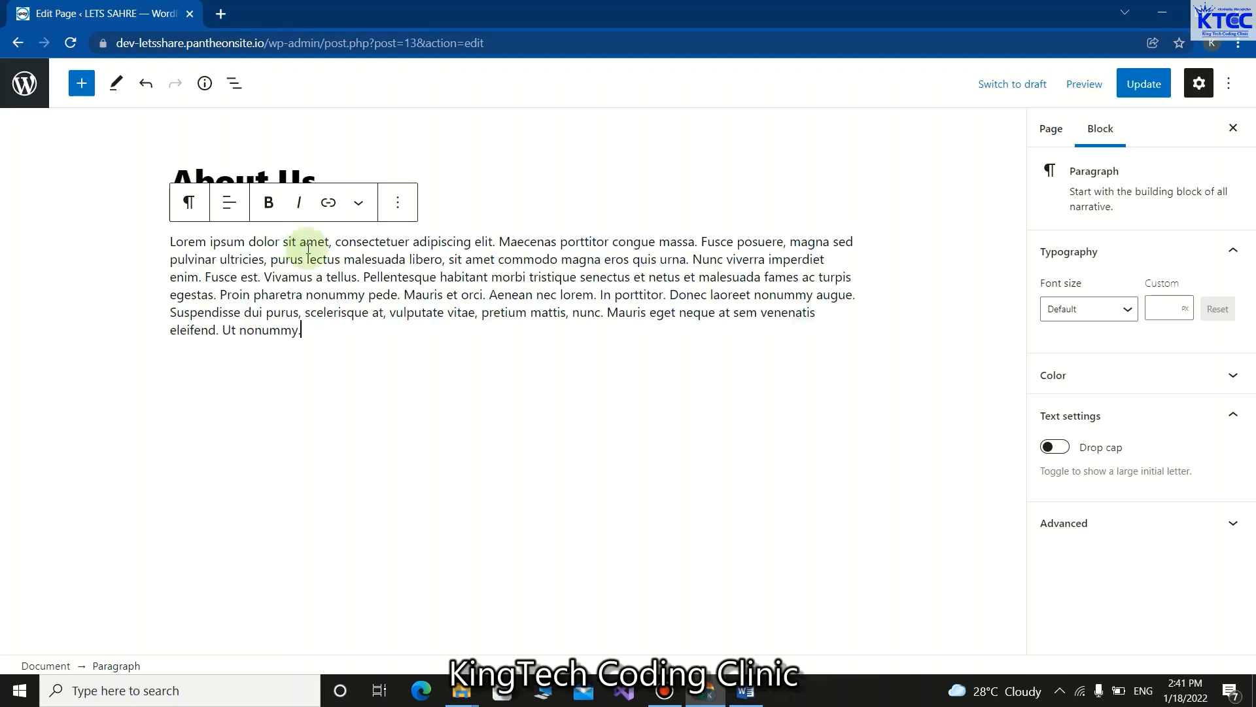
pyautogui.click(1148, 92)
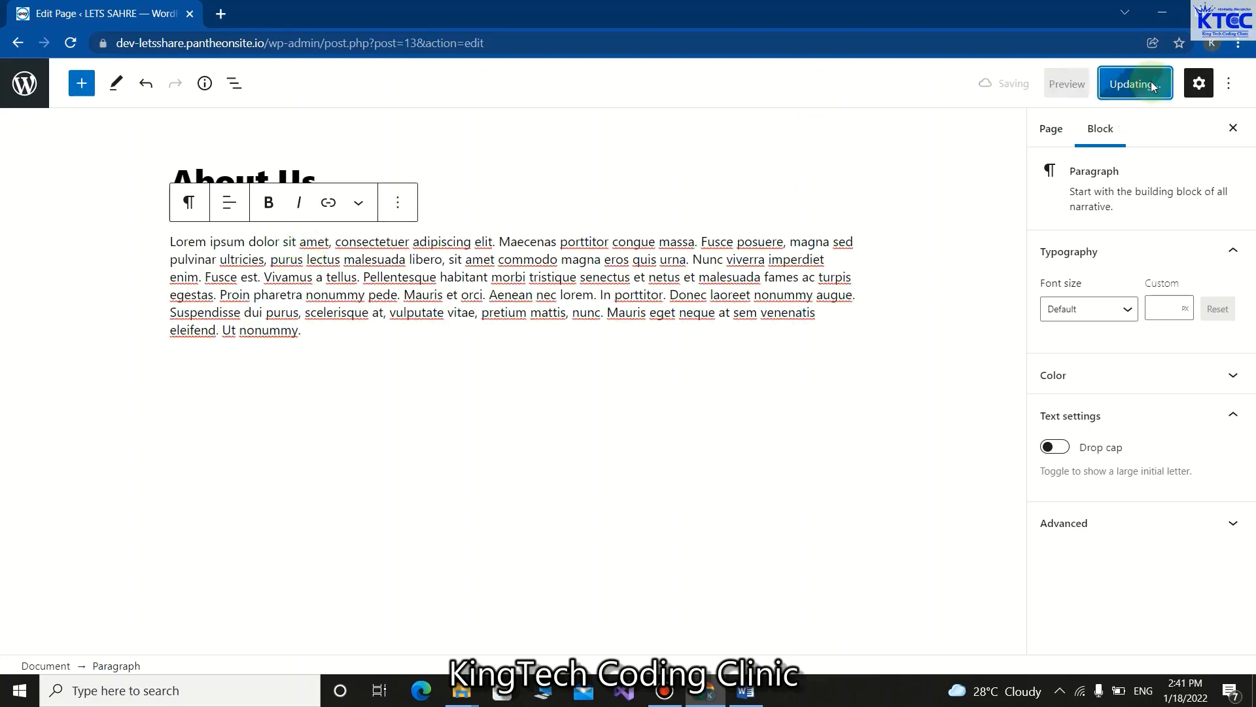
# View the published About Us page from the site's front end to check its new text
pyautogui.click(18, 45)
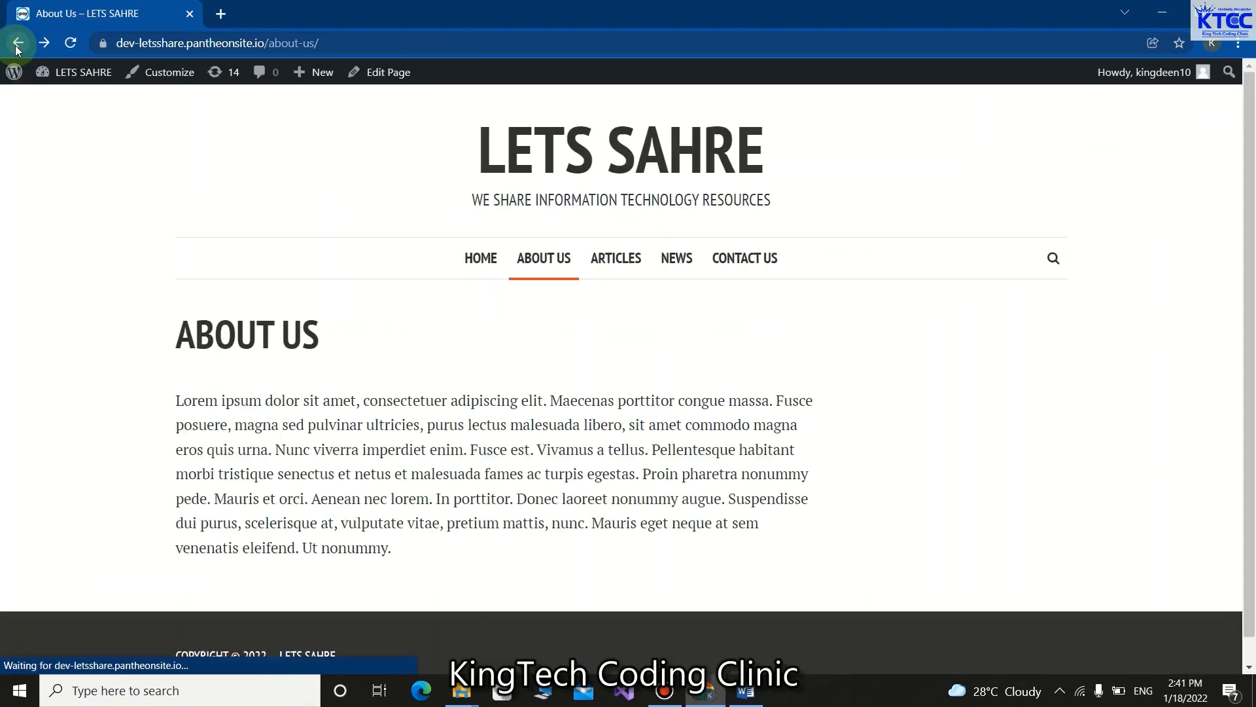
pyautogui.moveTo(46, 77)
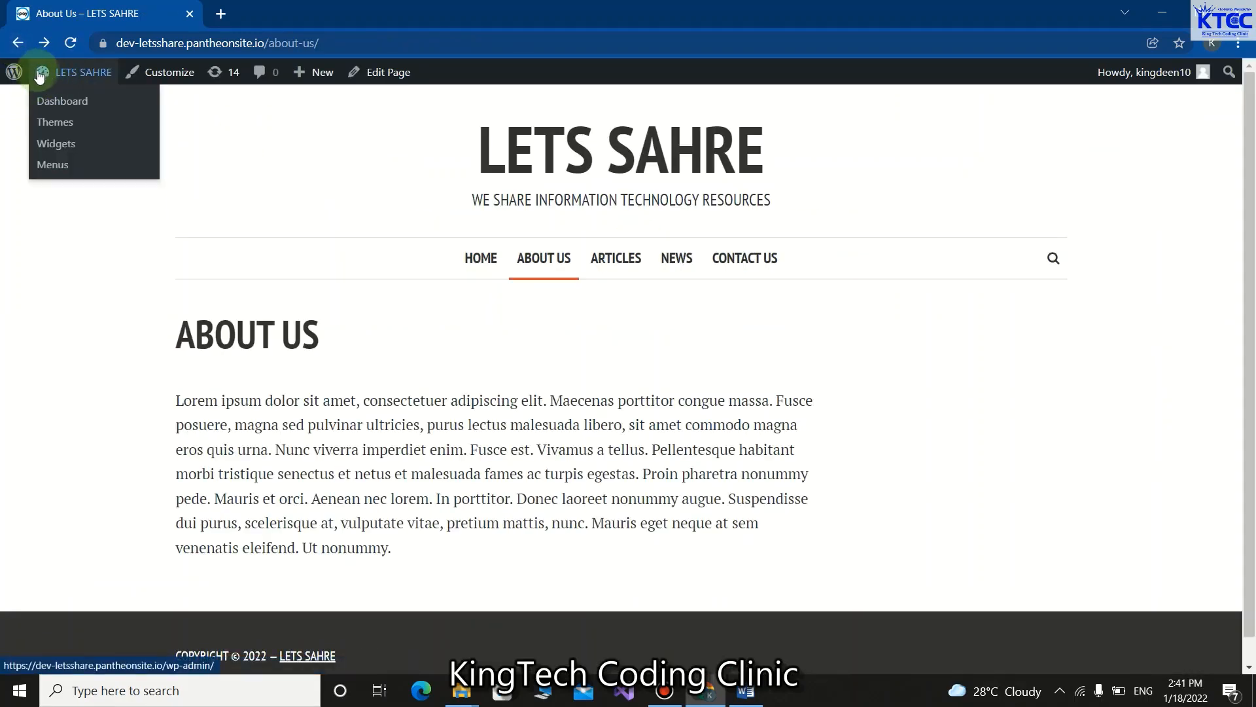
pyautogui.click(40, 76)
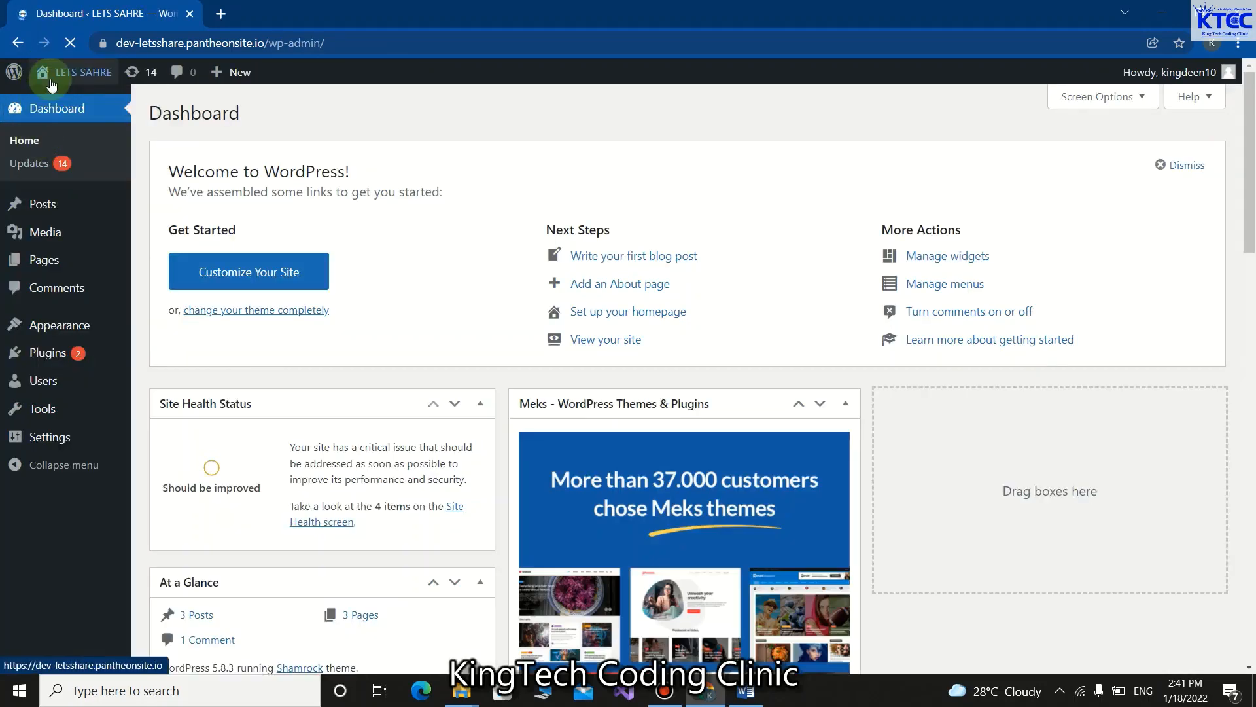
pyautogui.click(58, 102)
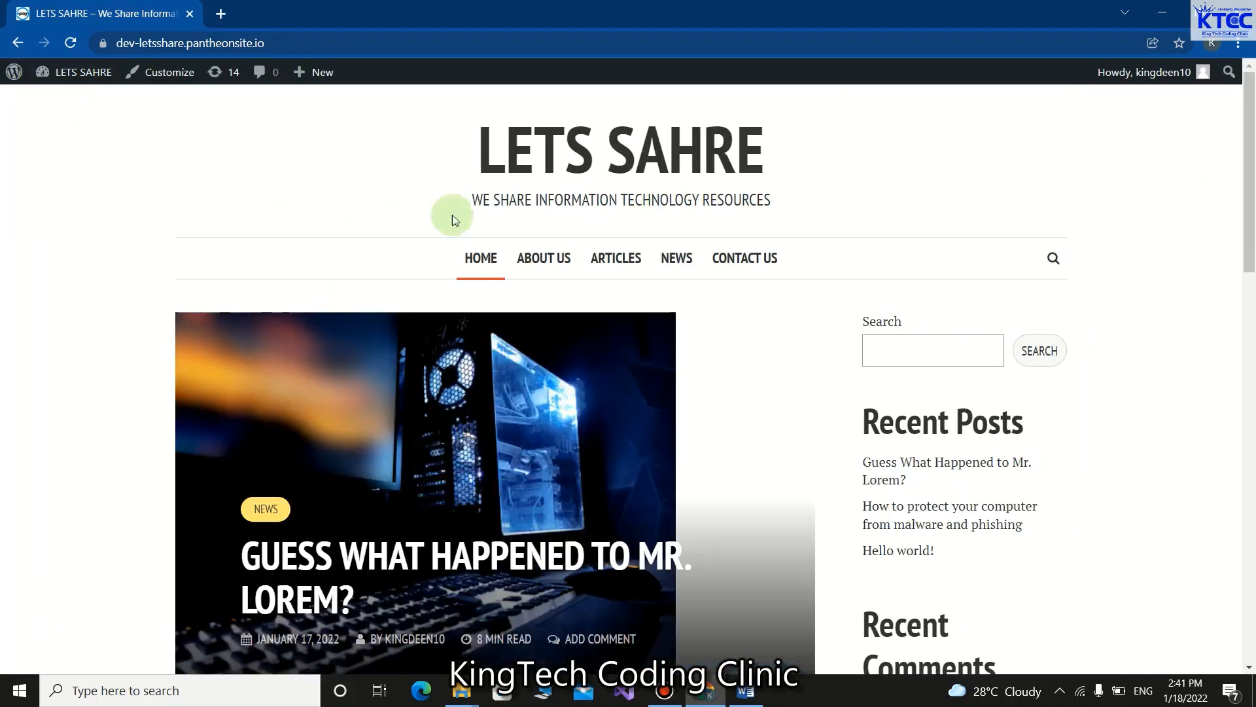
pyautogui.click(551, 258)
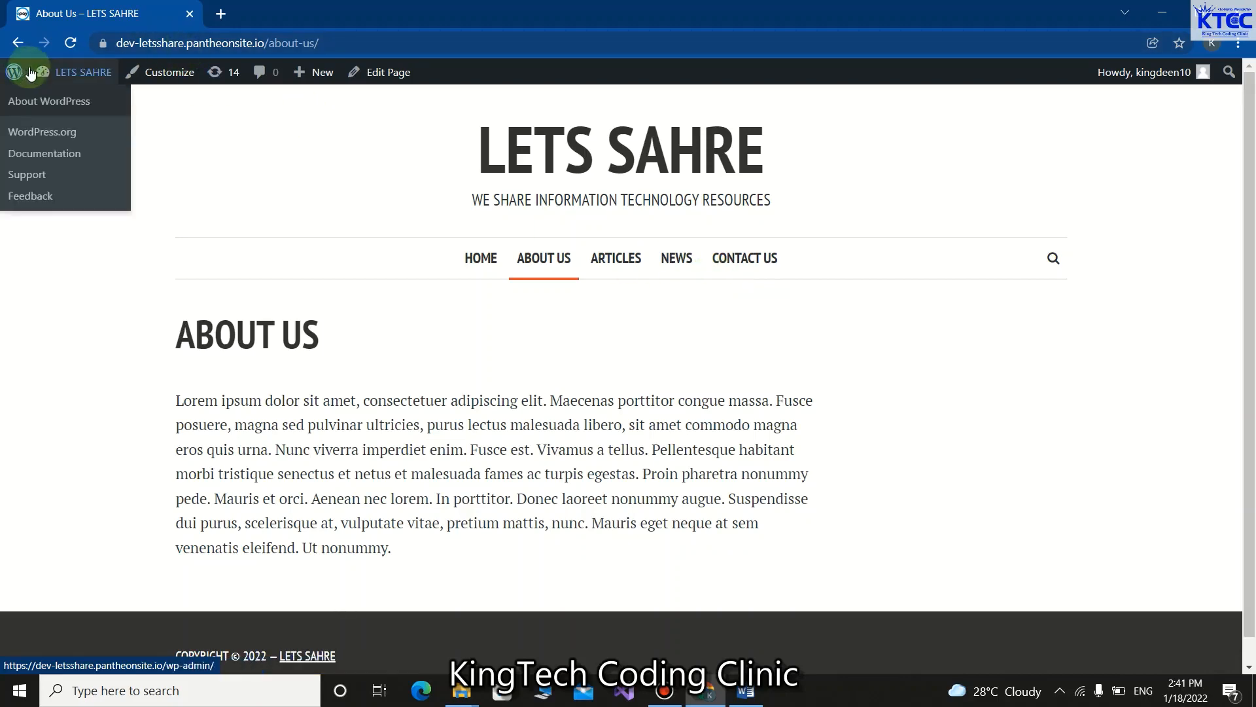
# Search the plugin directory for "contact form 7", then install and activate the Contact Form 7 plugin
pyautogui.click(54, 107)
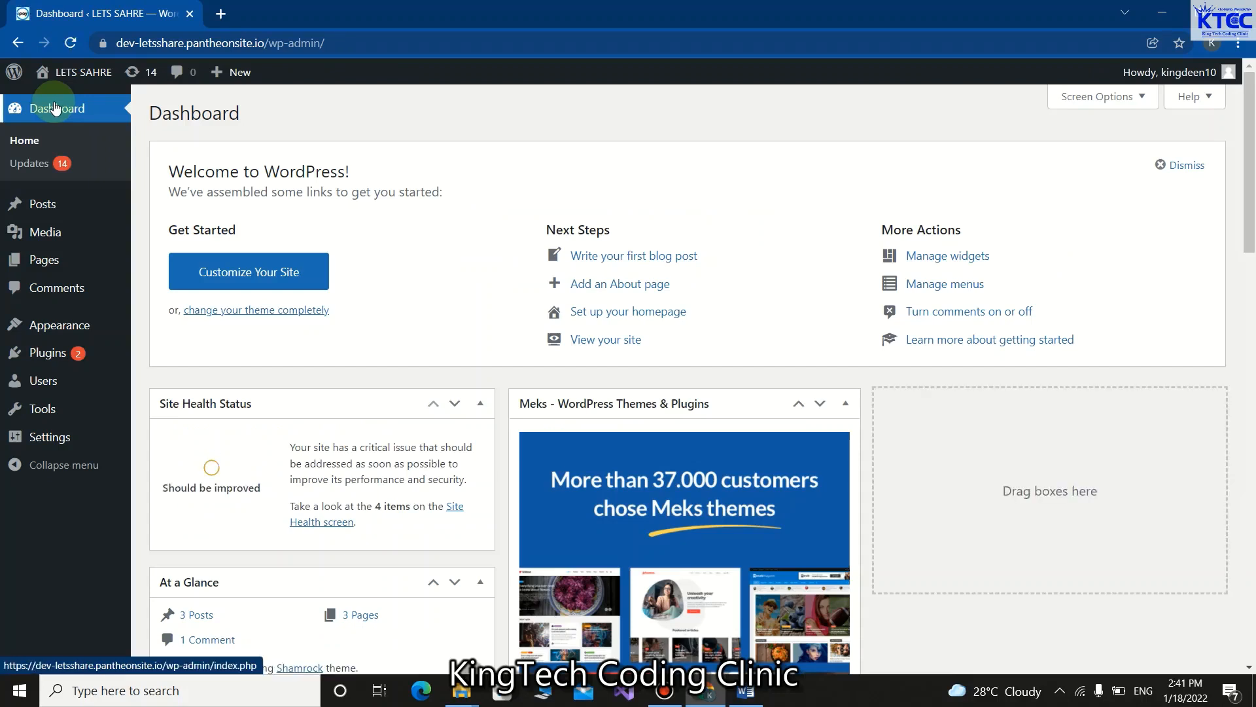
pyautogui.moveTo(67, 355)
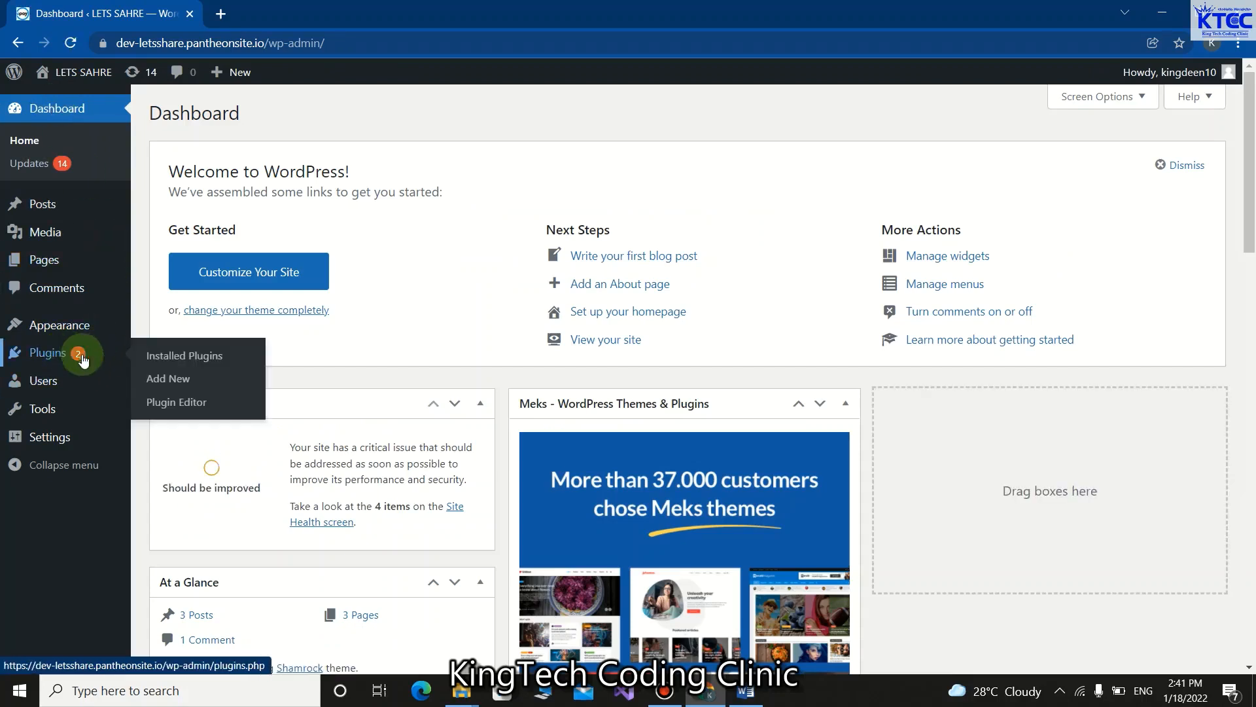
pyautogui.click(175, 378)
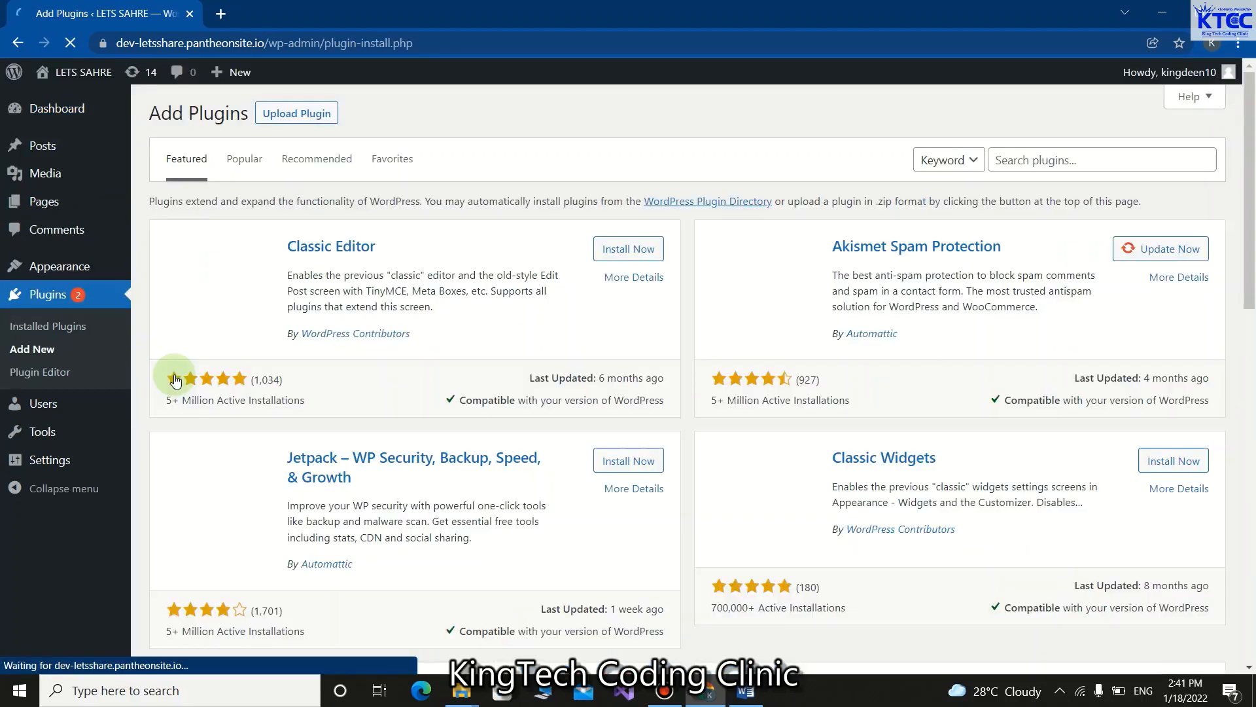
pyautogui.click(1040, 159)
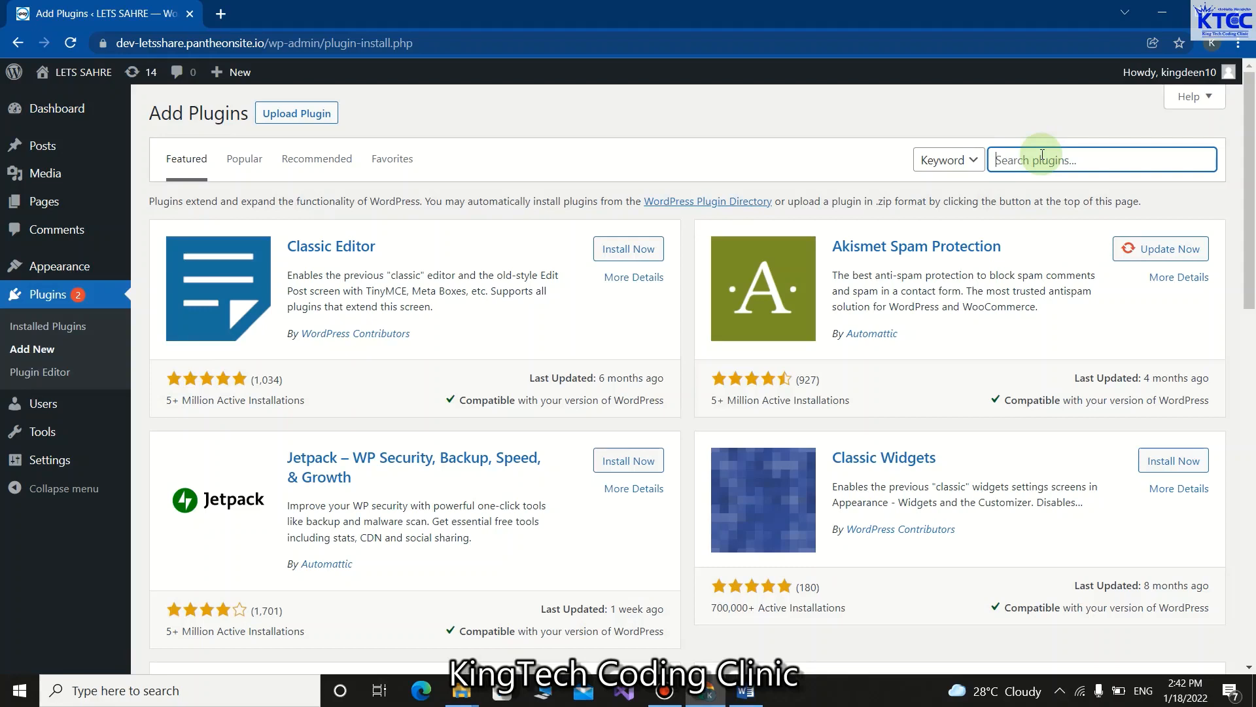
pyautogui.write('contact form 7')
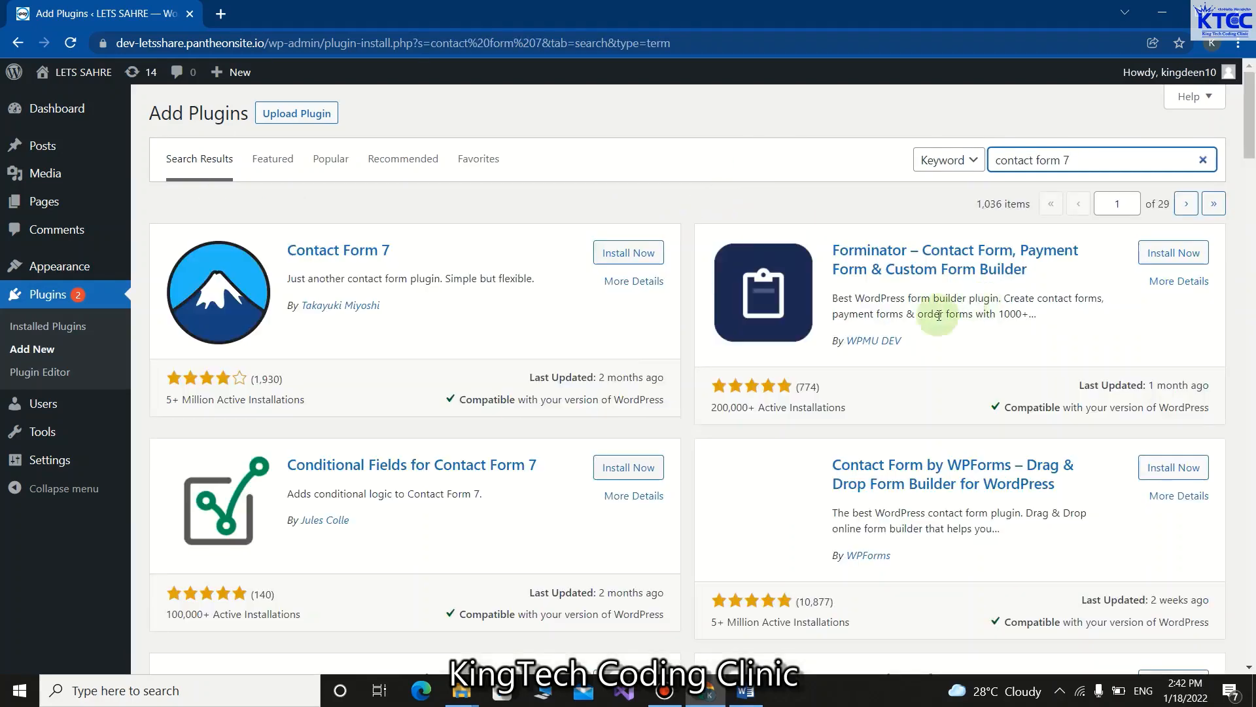
pyautogui.click(624, 255)
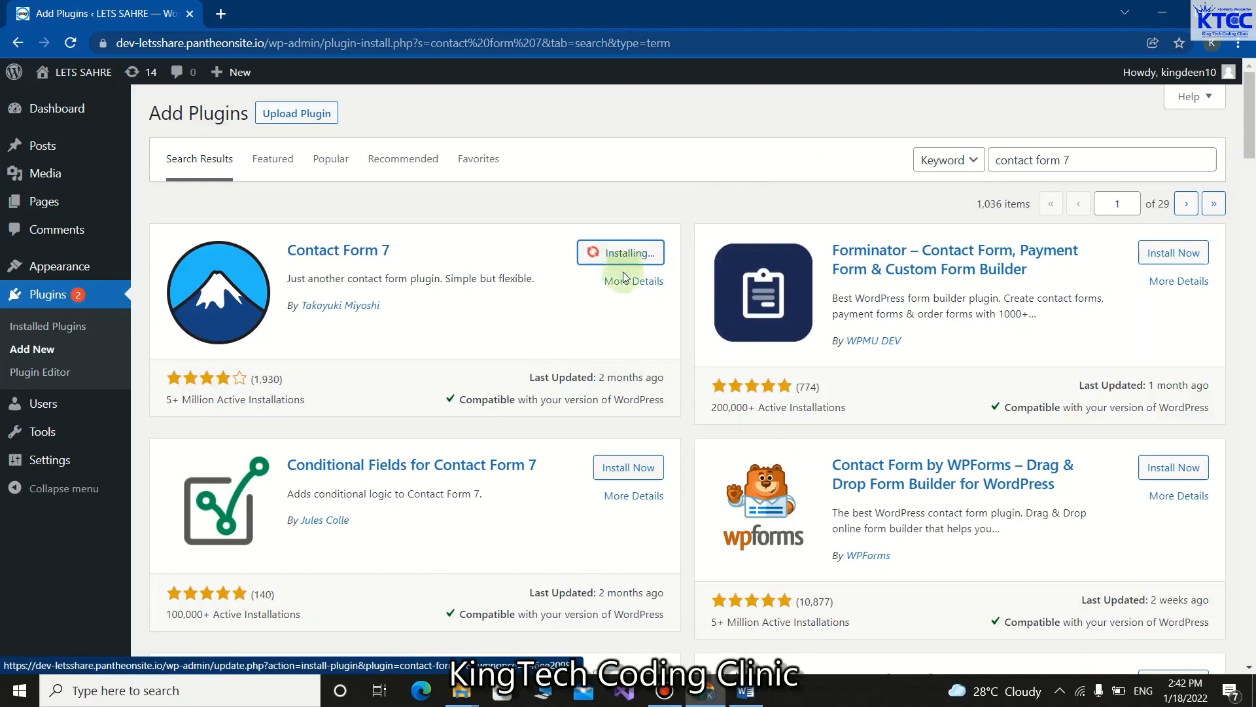
pyautogui.click(644, 256)
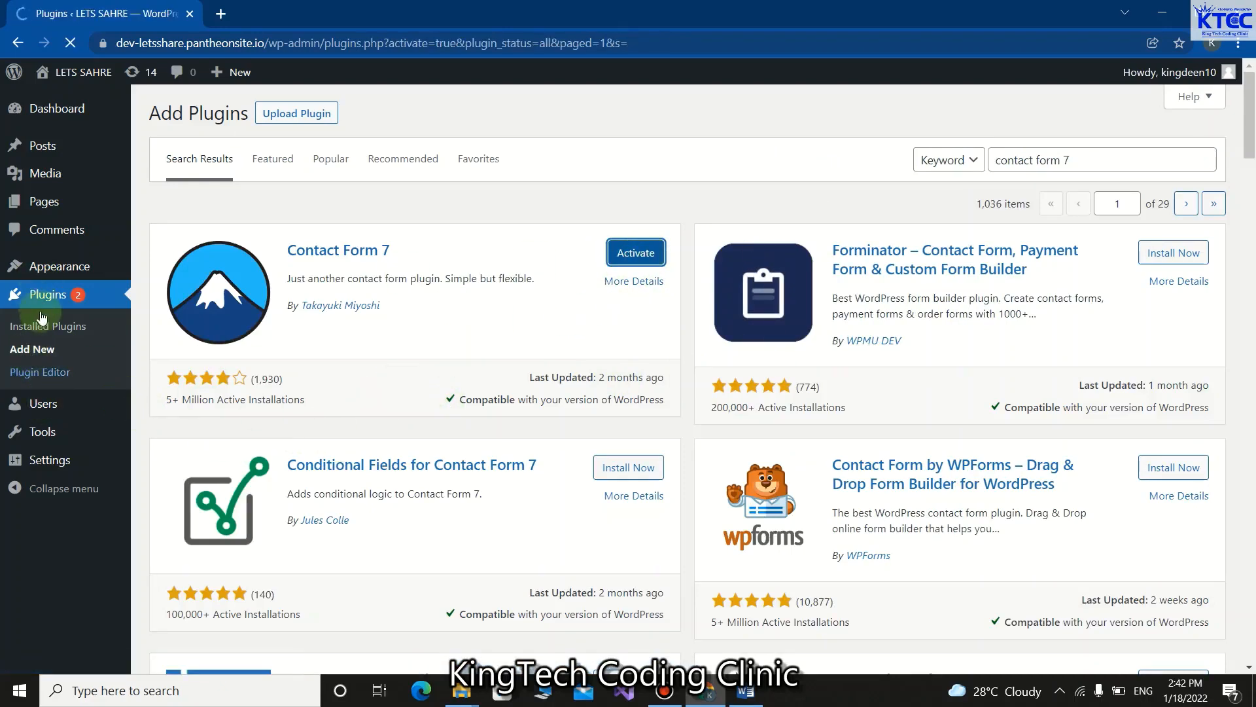
# Open the list of contact forms and copy the shortcode of Contact form 1
pyautogui.moveTo(46, 260)
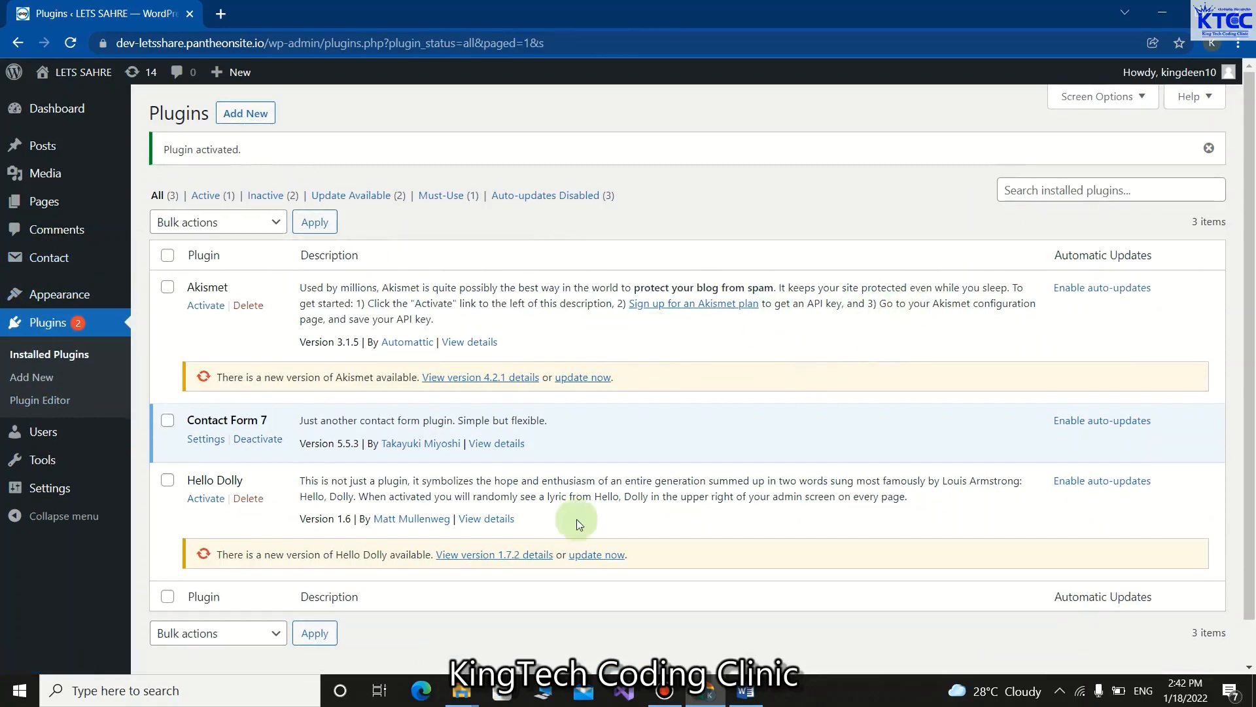
pyautogui.click(45, 260)
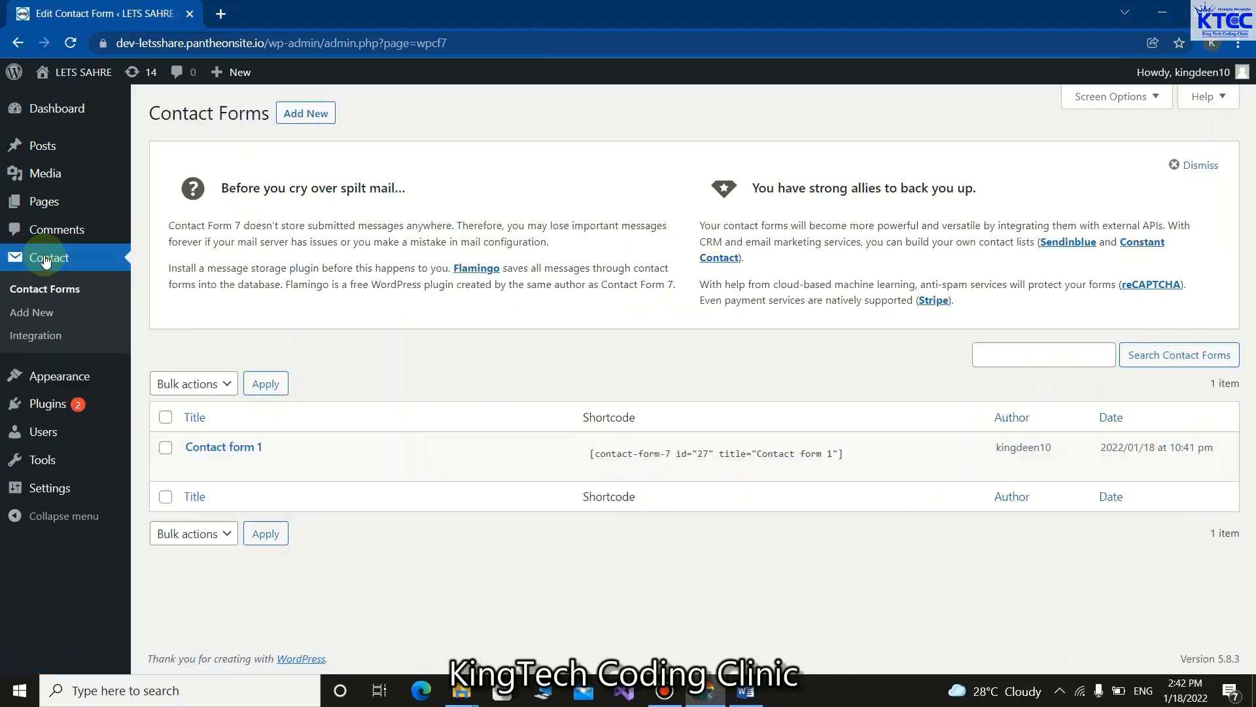
pyautogui.click(838, 456)
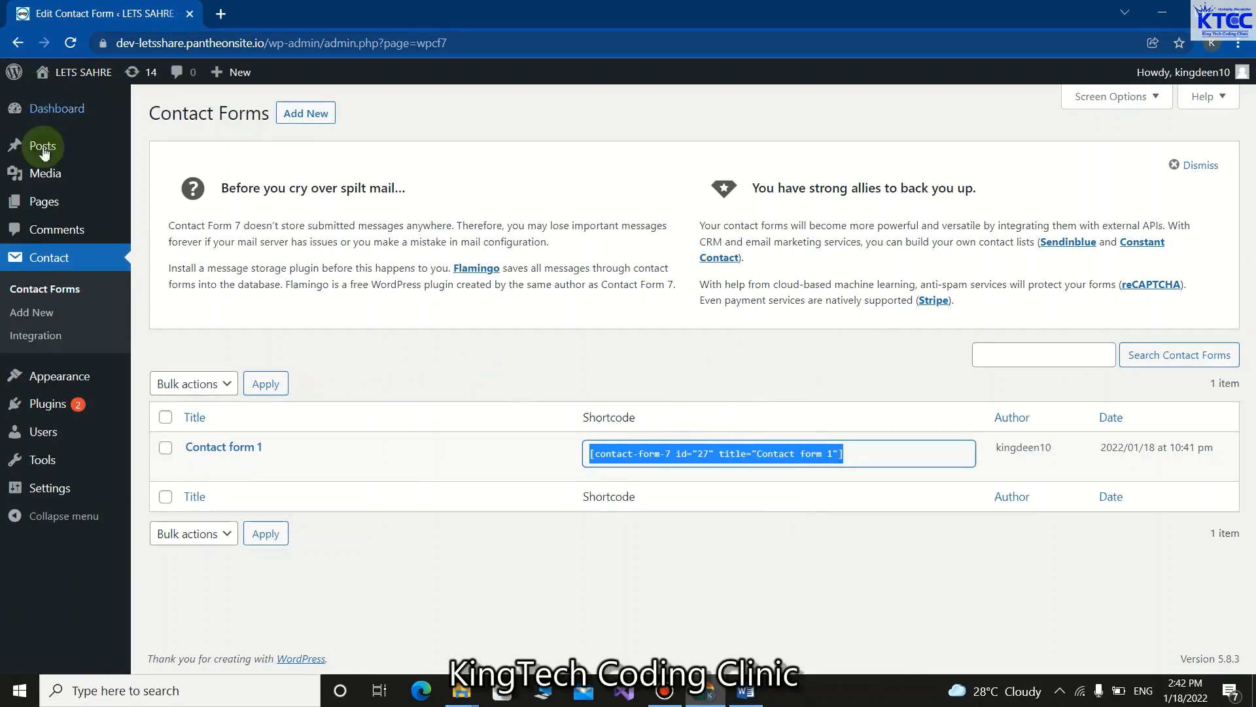
# Insert the Contact form 1 shortcode into the body of the Contact Us page and update the page
pyautogui.click(54, 206)
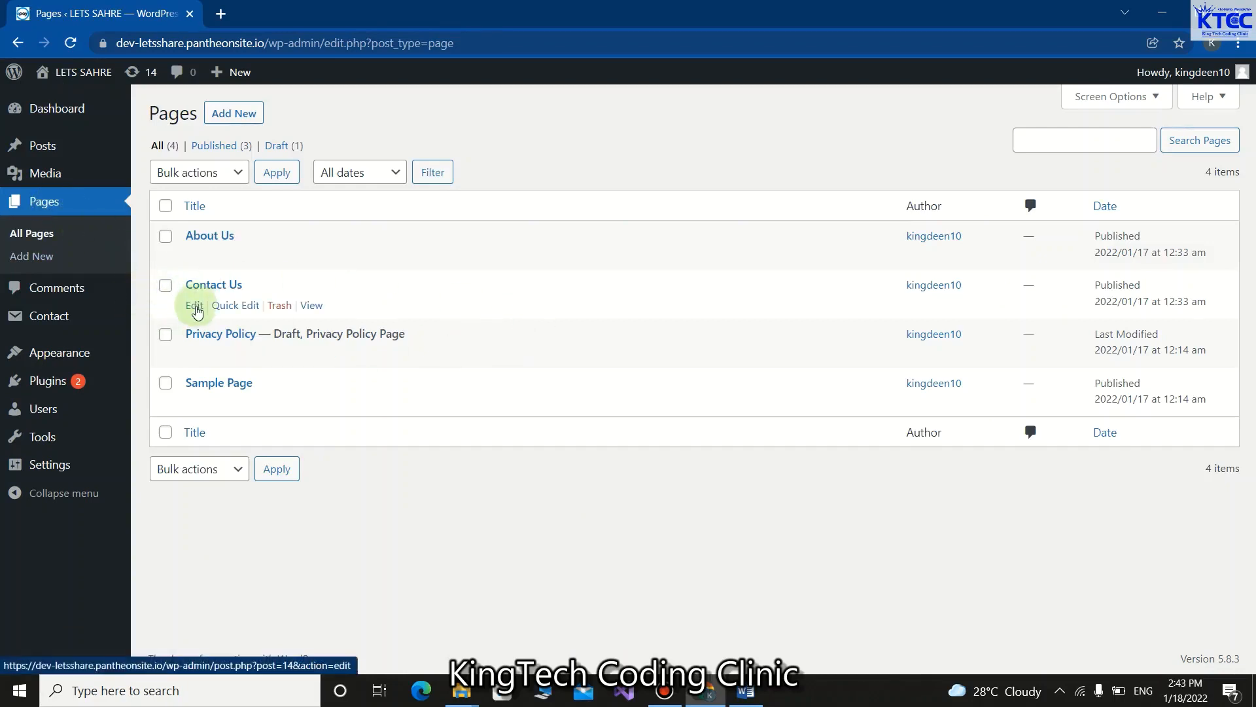
pyautogui.click(195, 306)
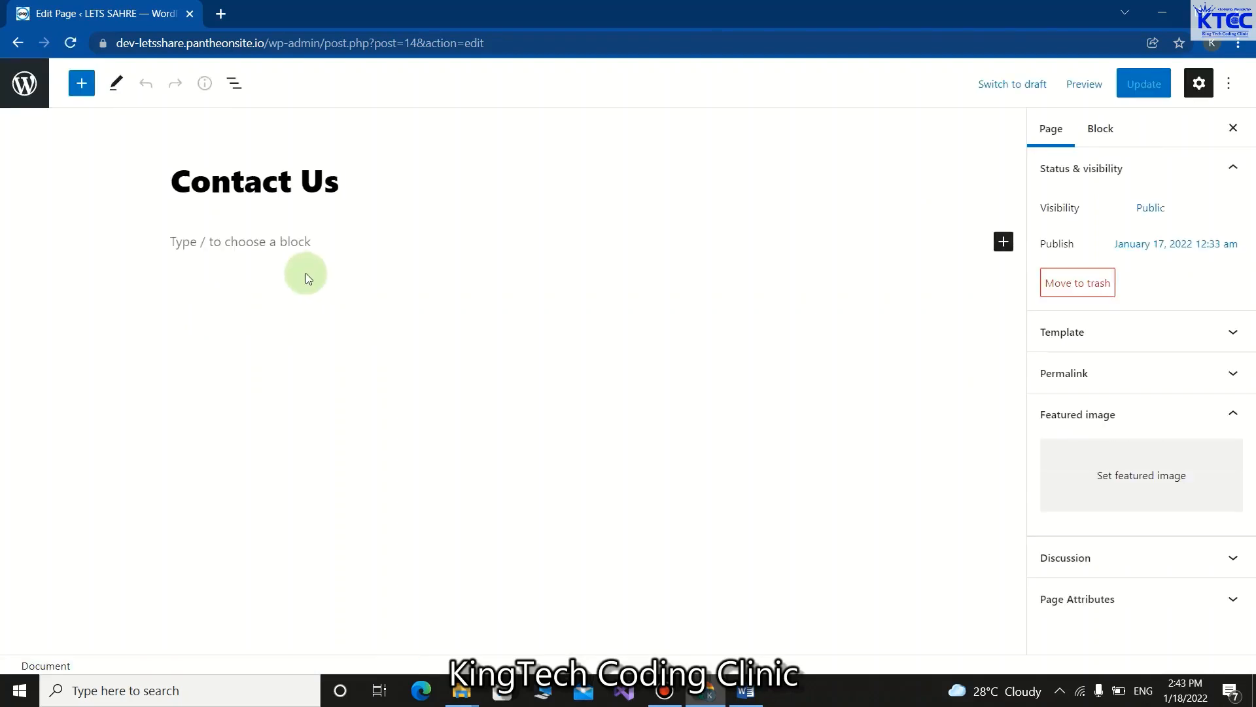
pyautogui.click(289, 241)
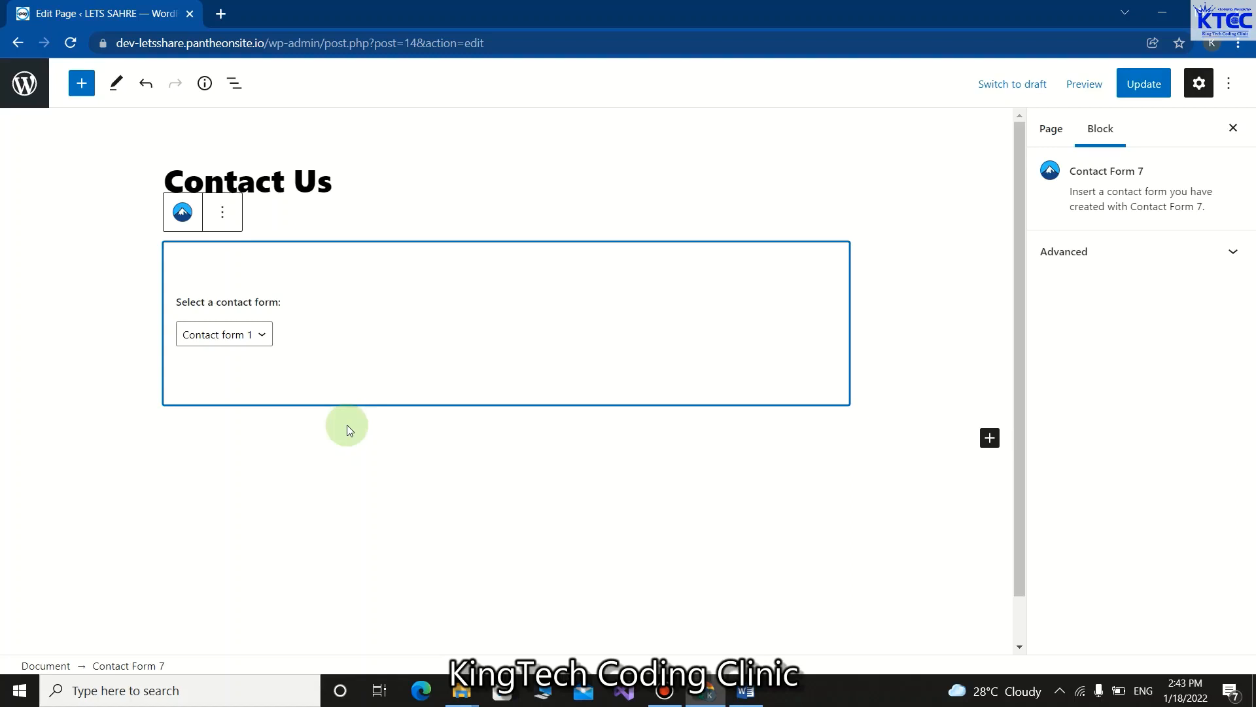
pyautogui.click(1146, 87)
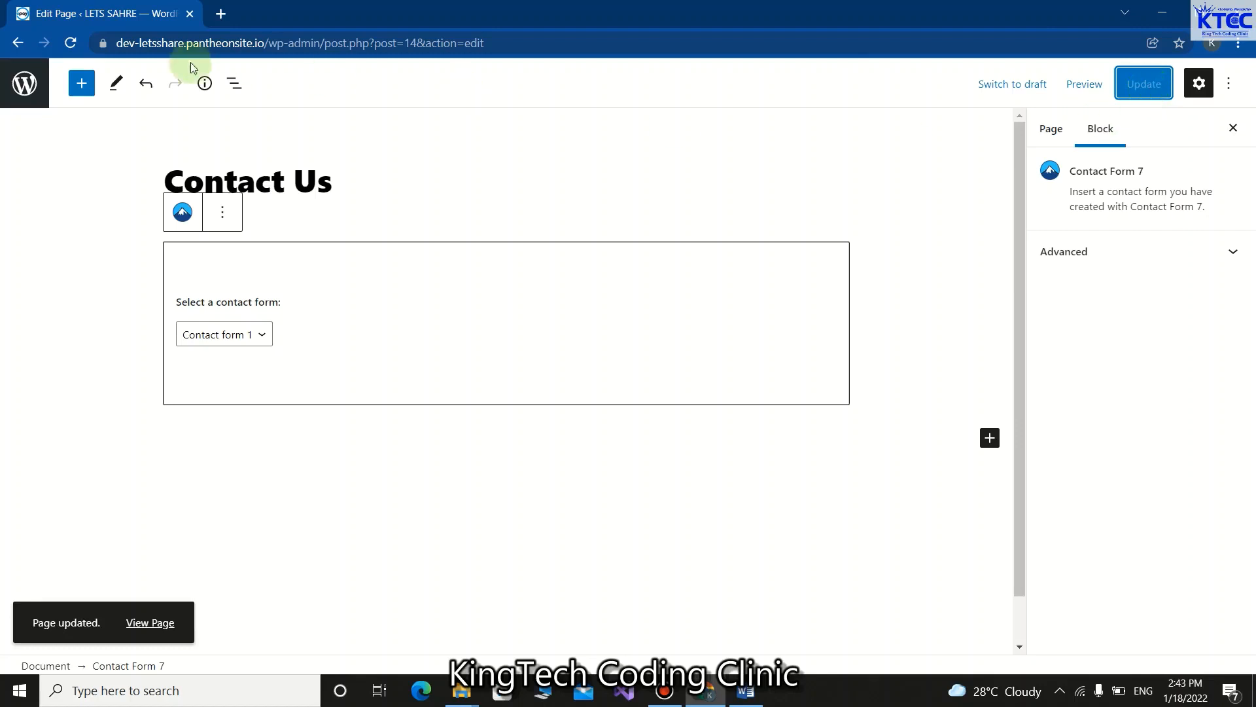
# Leave the page editor and open the published Contact Us page from the site's front end
pyautogui.click(15, 43)
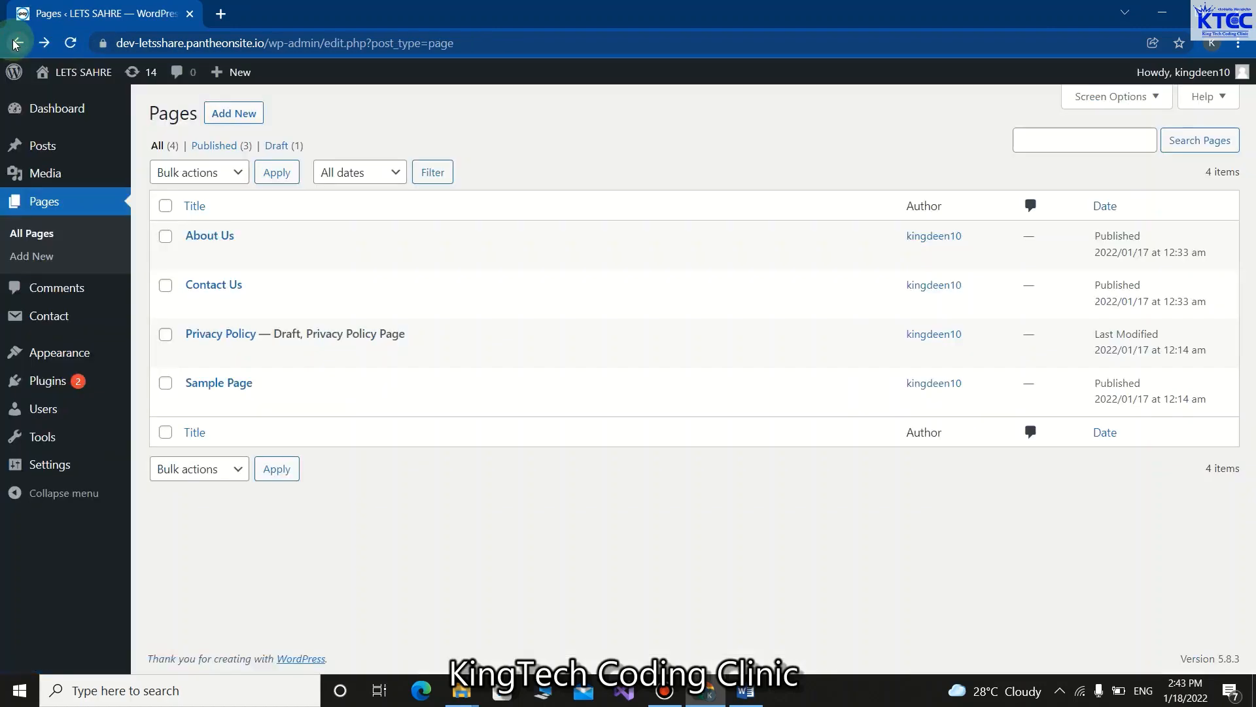
pyautogui.moveTo(53, 75)
pyautogui.click(56, 102)
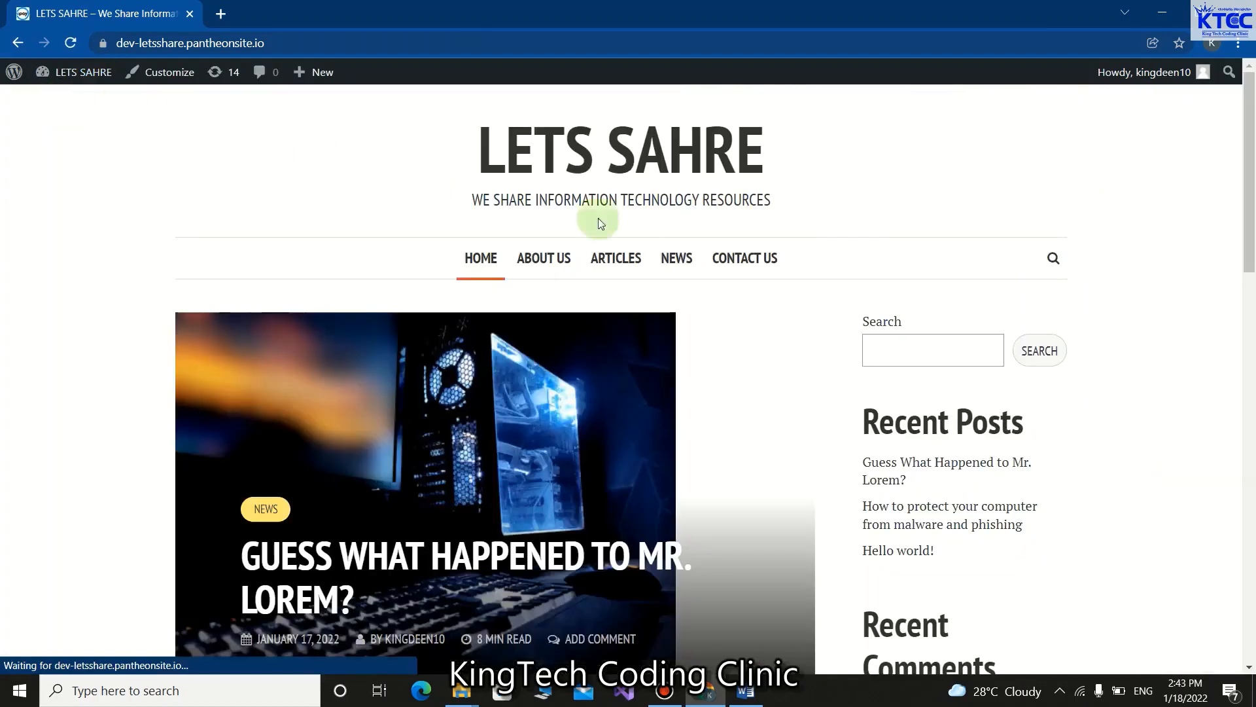
pyautogui.click(731, 262)
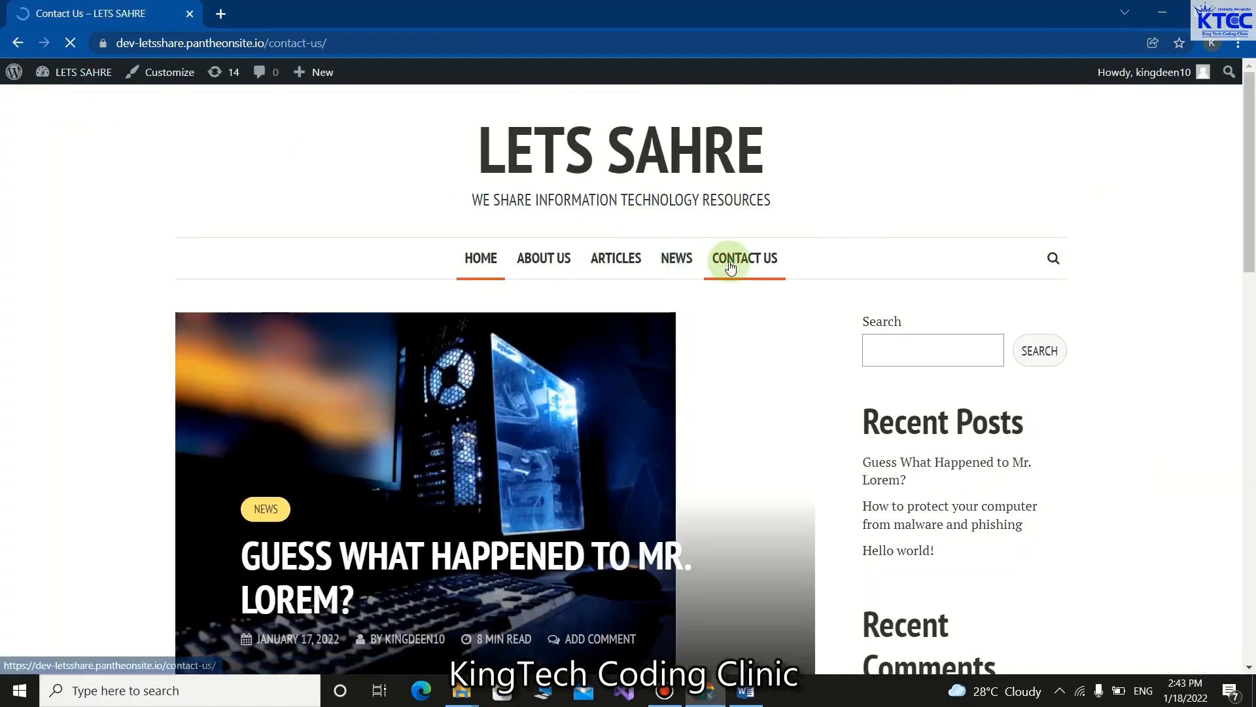
# Examine the contact form's name, email, subject and message fields, then return to the site's home page
pyautogui.scroll(-4, 335, 409)
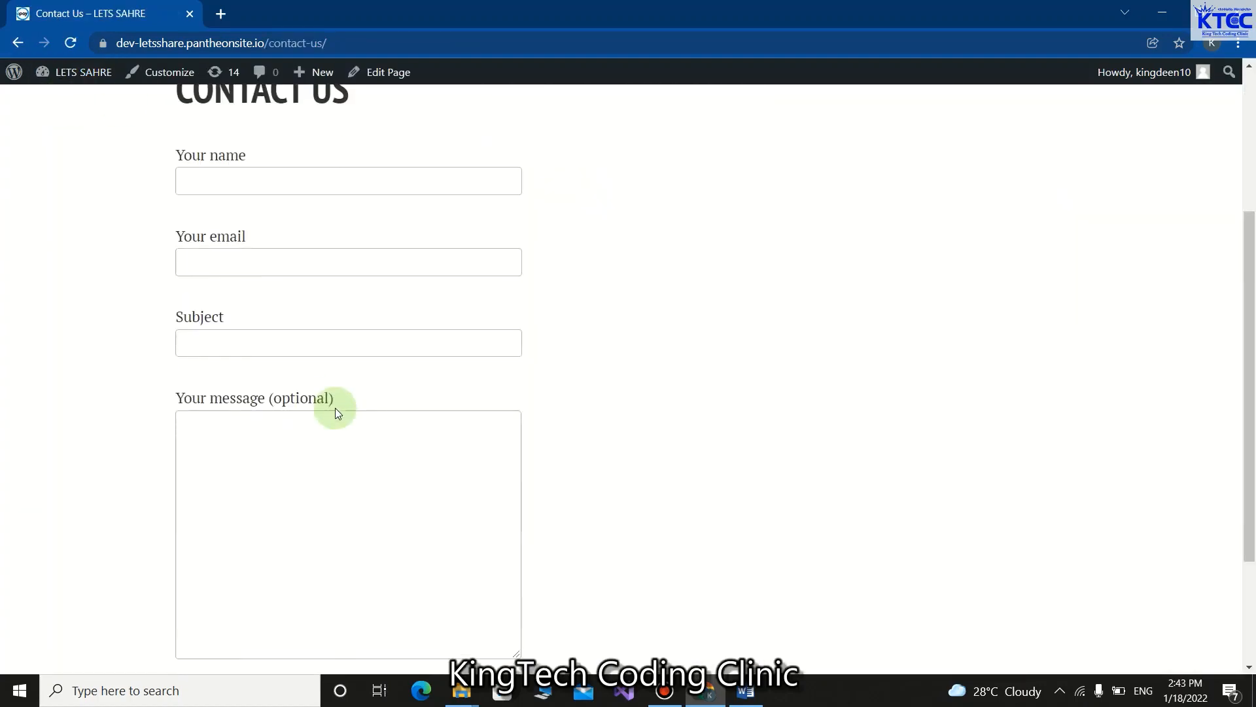
pyautogui.scroll(2, 335, 406)
pyautogui.click(251, 341)
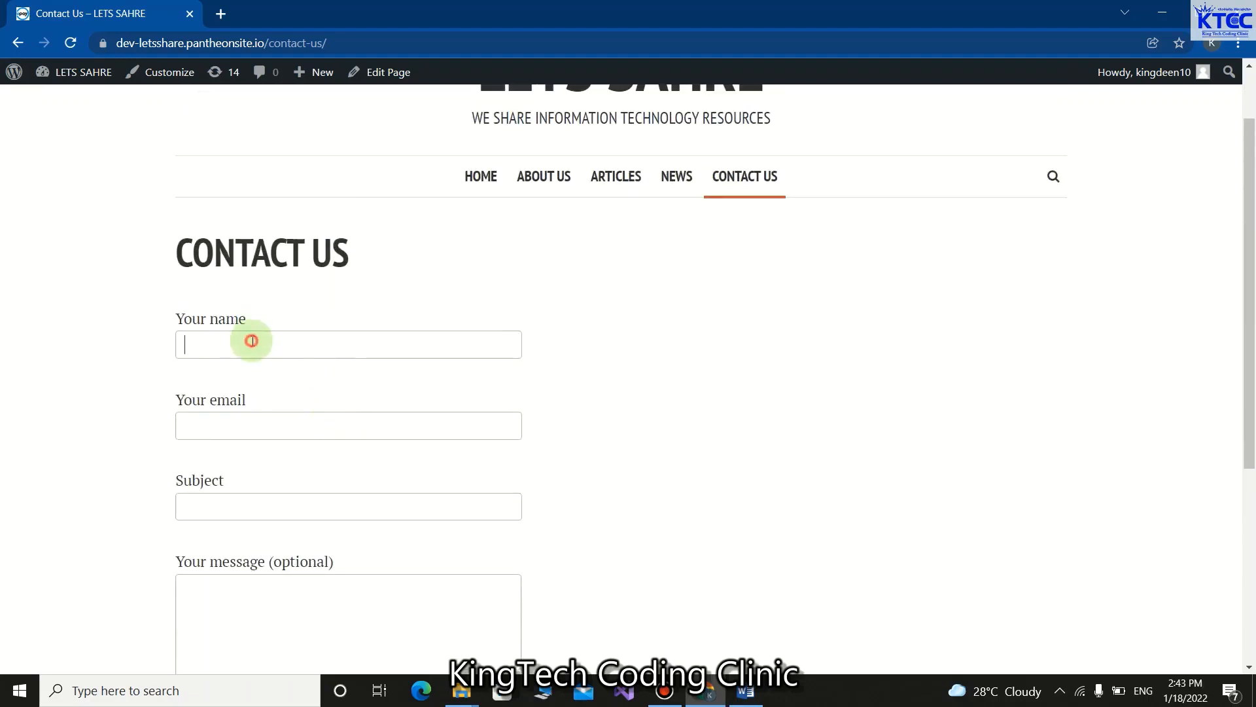
pyautogui.click(259, 437)
pyautogui.click(261, 499)
pyautogui.scroll(-2, 261, 507)
pyautogui.click(271, 482)
pyautogui.scroll(-3, 314, 523)
pyautogui.scroll(5, 363, 477)
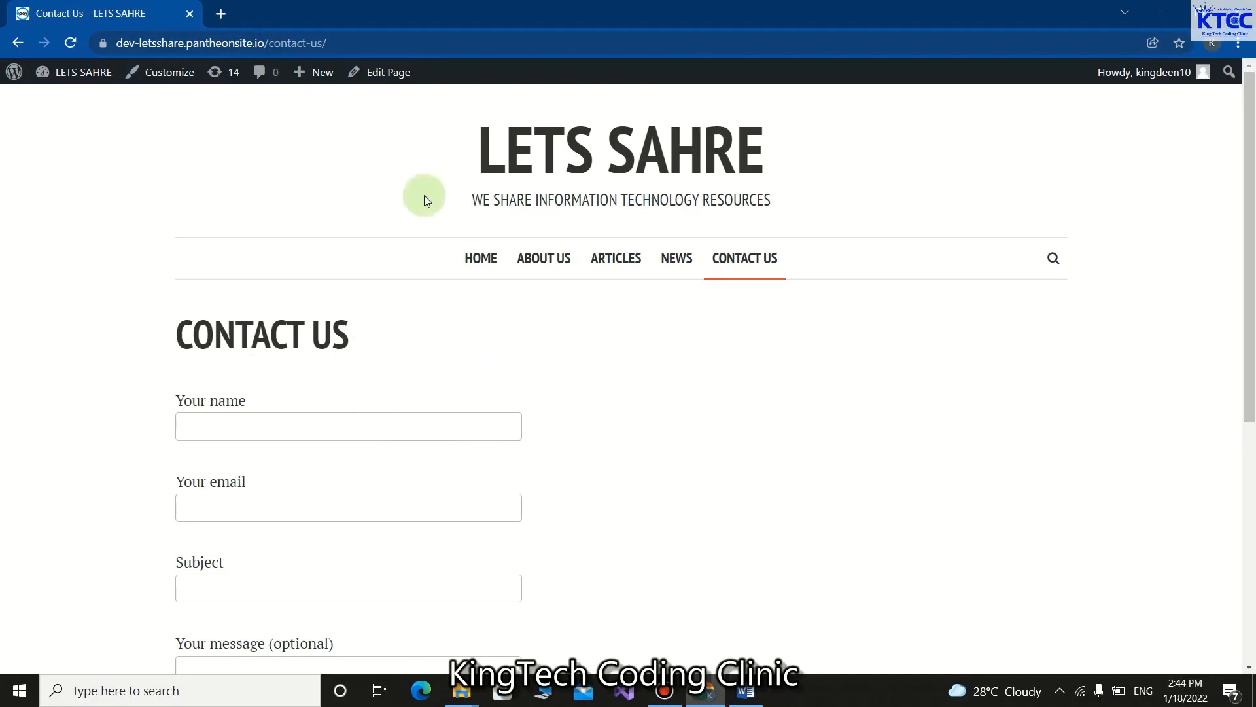
pyautogui.click(480, 266)
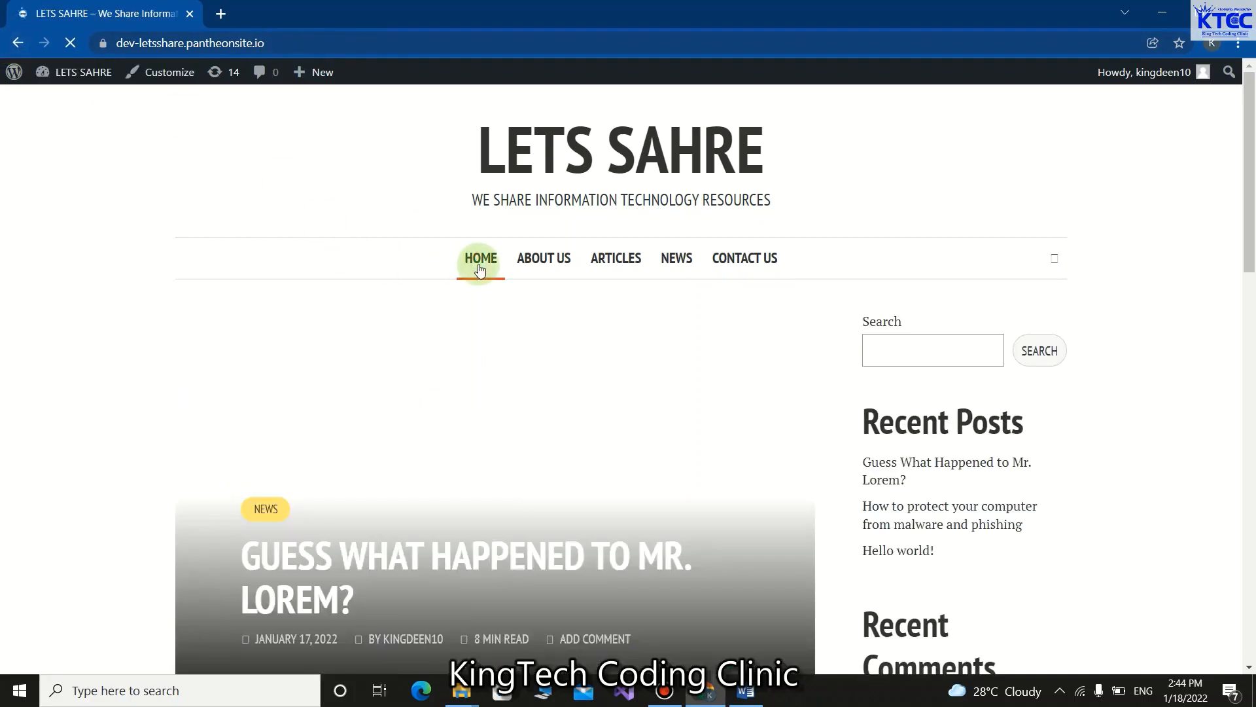
# Open the site's home page, dev-letsshare.pantheonsite.io, in a second browser tab and return to the first tab
pyautogui.click(274, 42)
pyautogui.hotkey('ctrl', 'c')
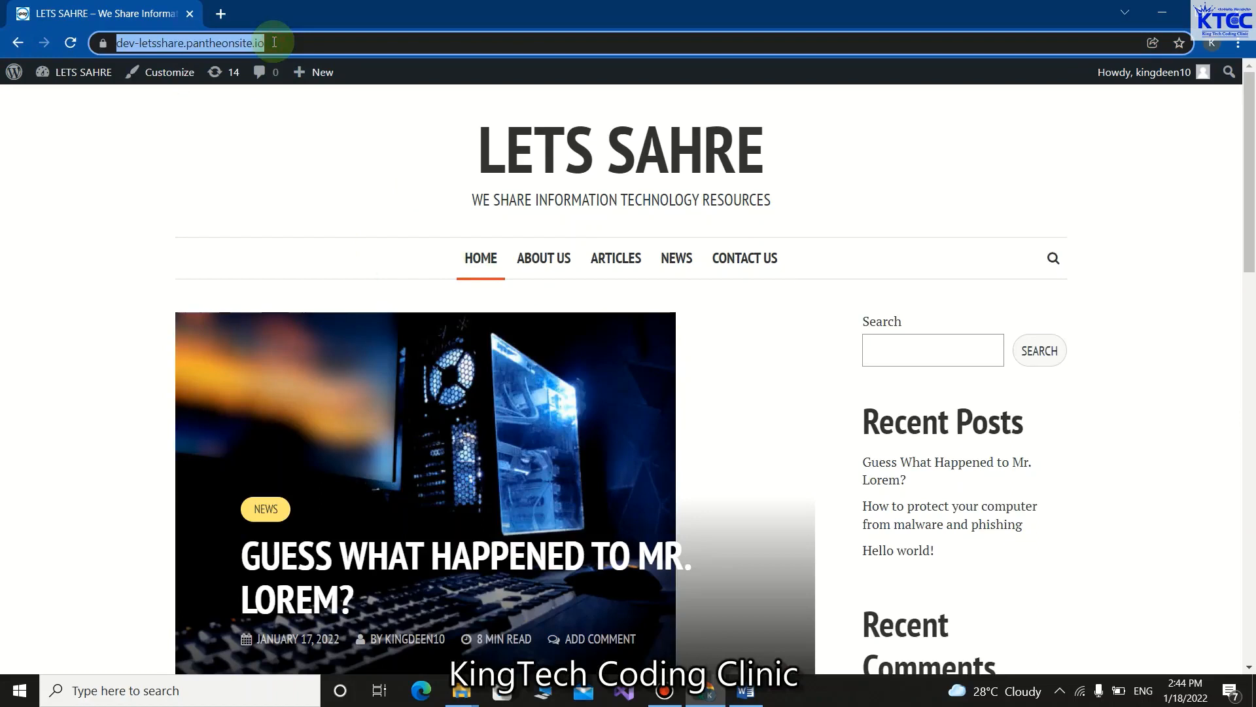
pyautogui.click(221, 14)
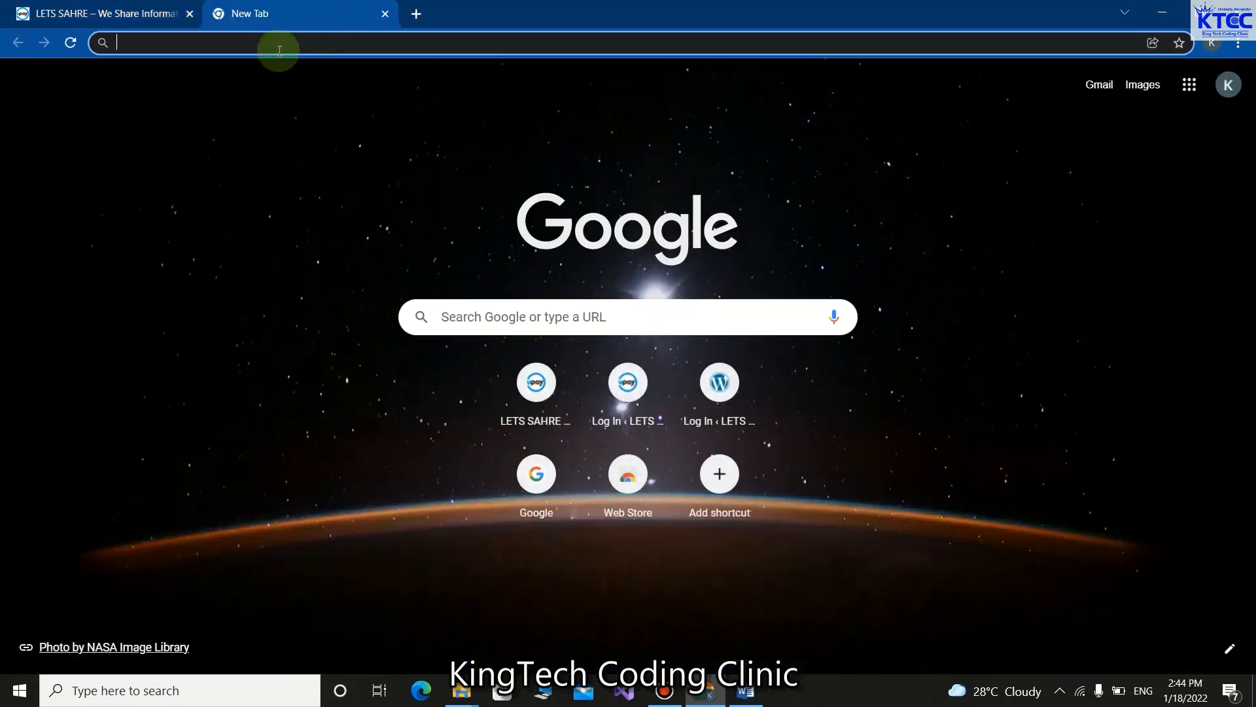
pyautogui.hotkey('ctrl', 'v')
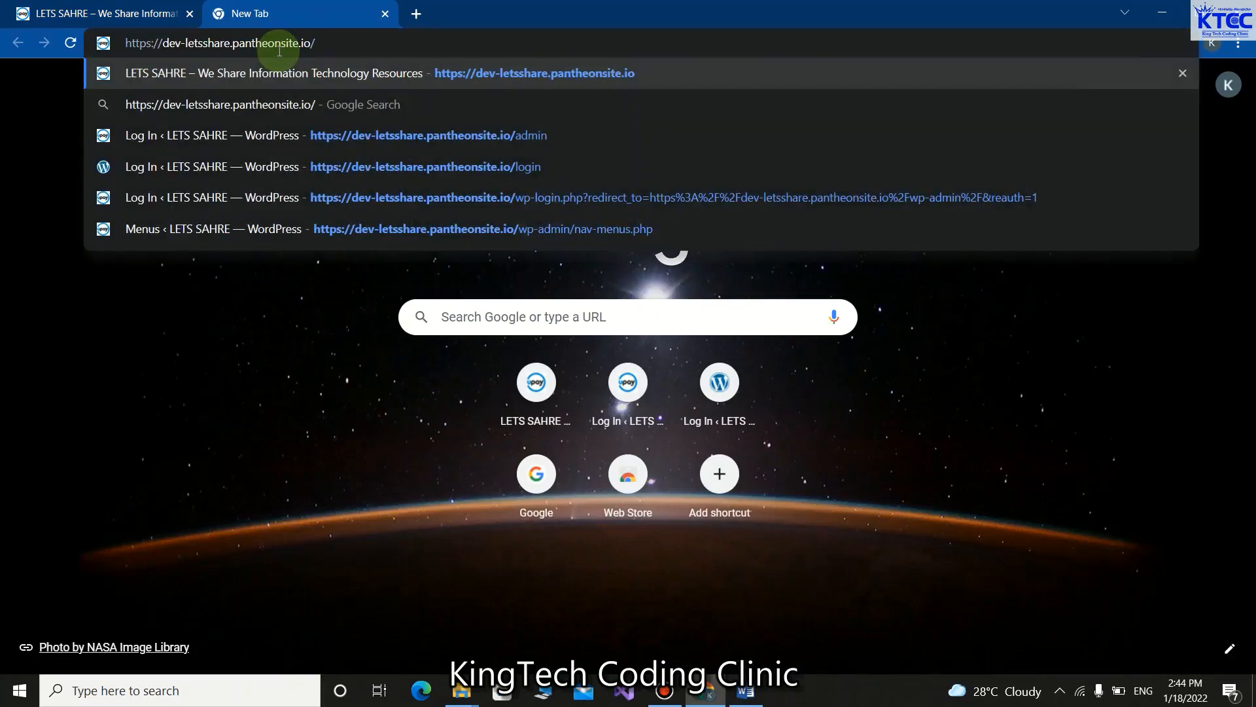
pyautogui.press('Return')
pyautogui.click(139, 9)
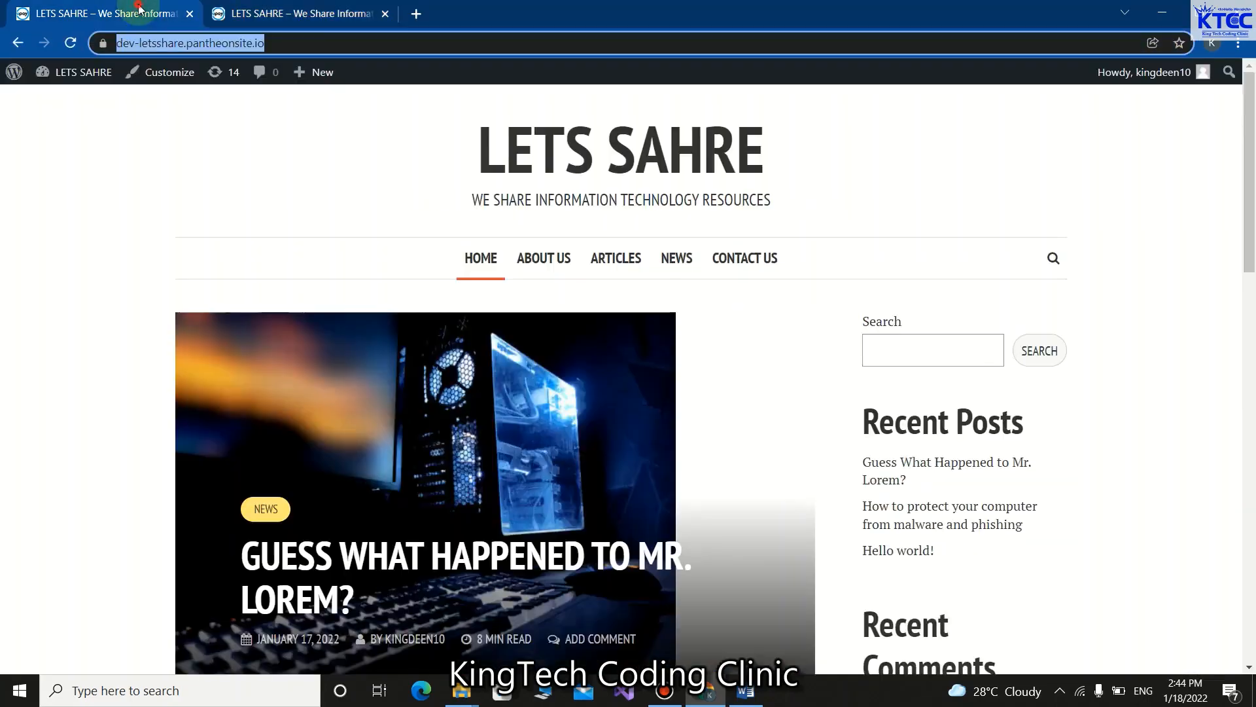
pyautogui.click(228, 156)
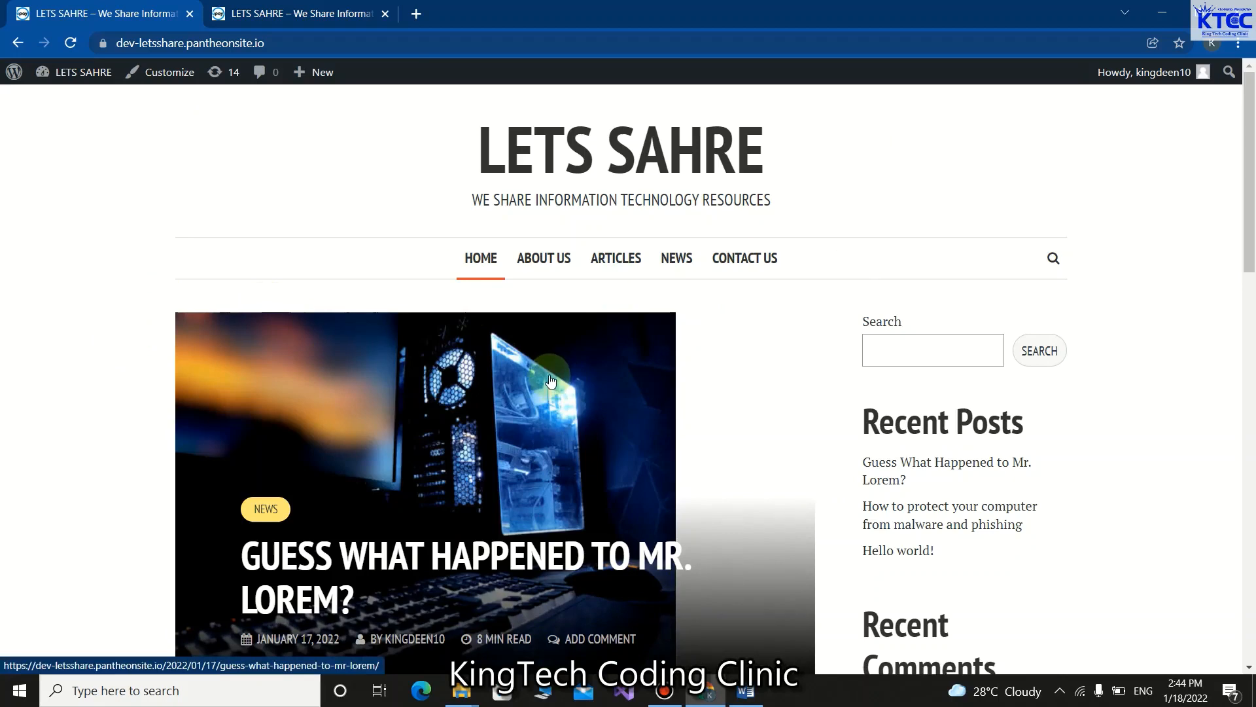
# Go to the WordPress dashboard's Add Plugins page and search the plugins for "social by danny"
pyautogui.moveTo(65, 79)
pyautogui.click(63, 102)
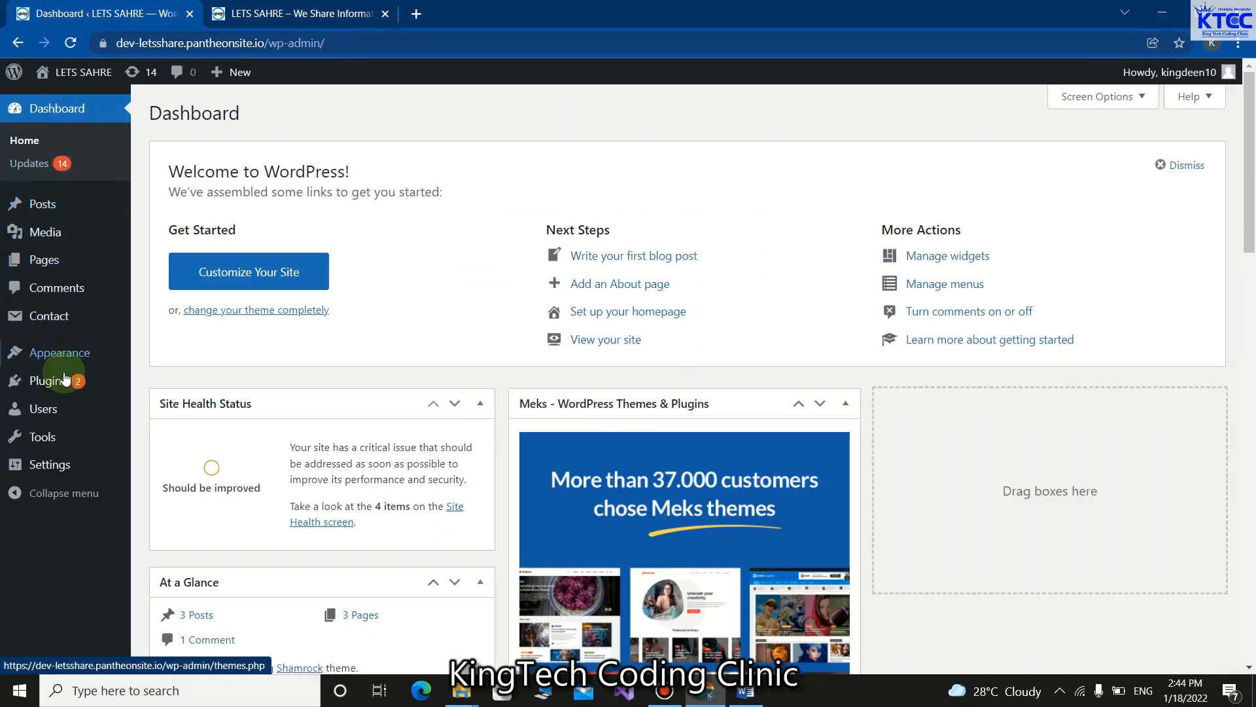
pyautogui.moveTo(64, 383)
pyautogui.click(168, 407)
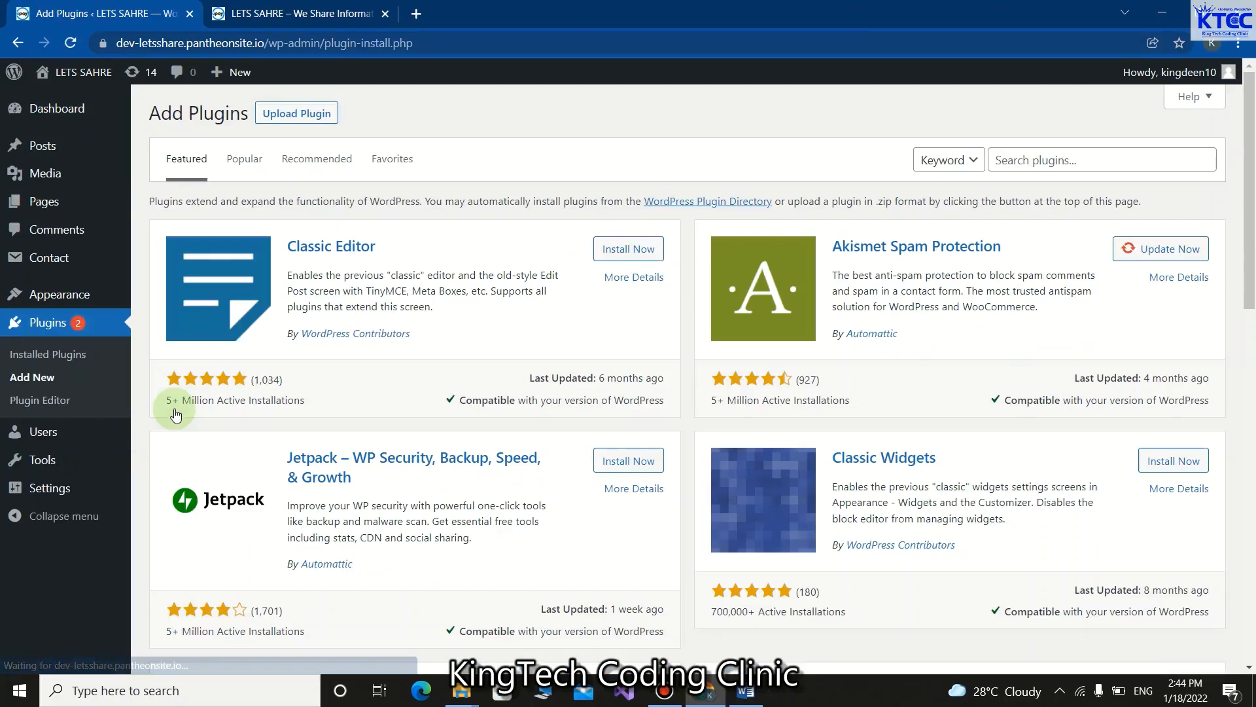
pyautogui.click(1071, 157)
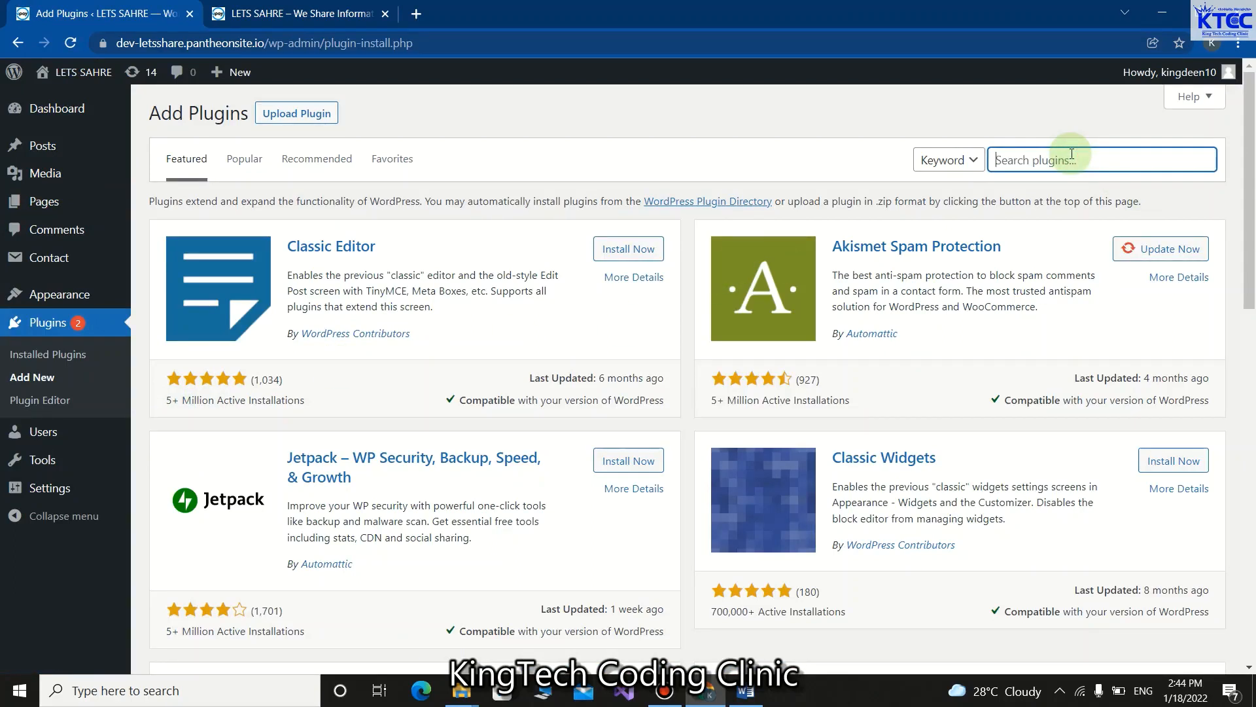
pyautogui.write('soc')
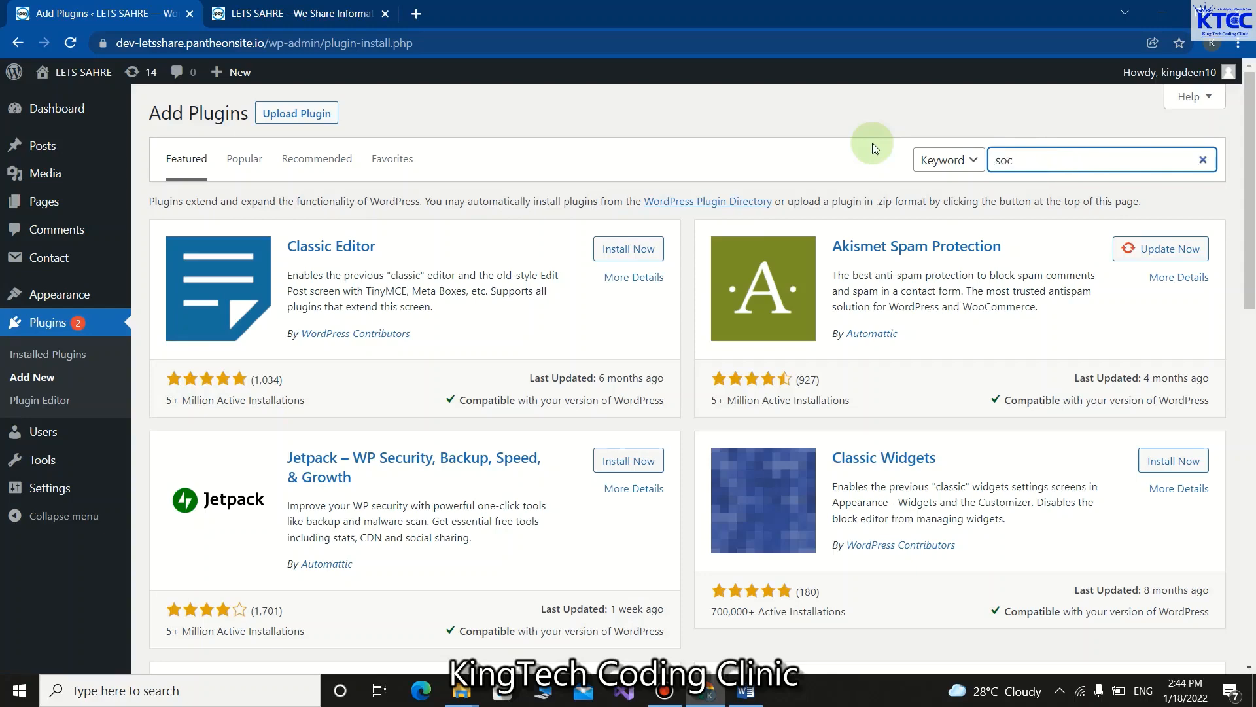
pyautogui.write('ial by danny')
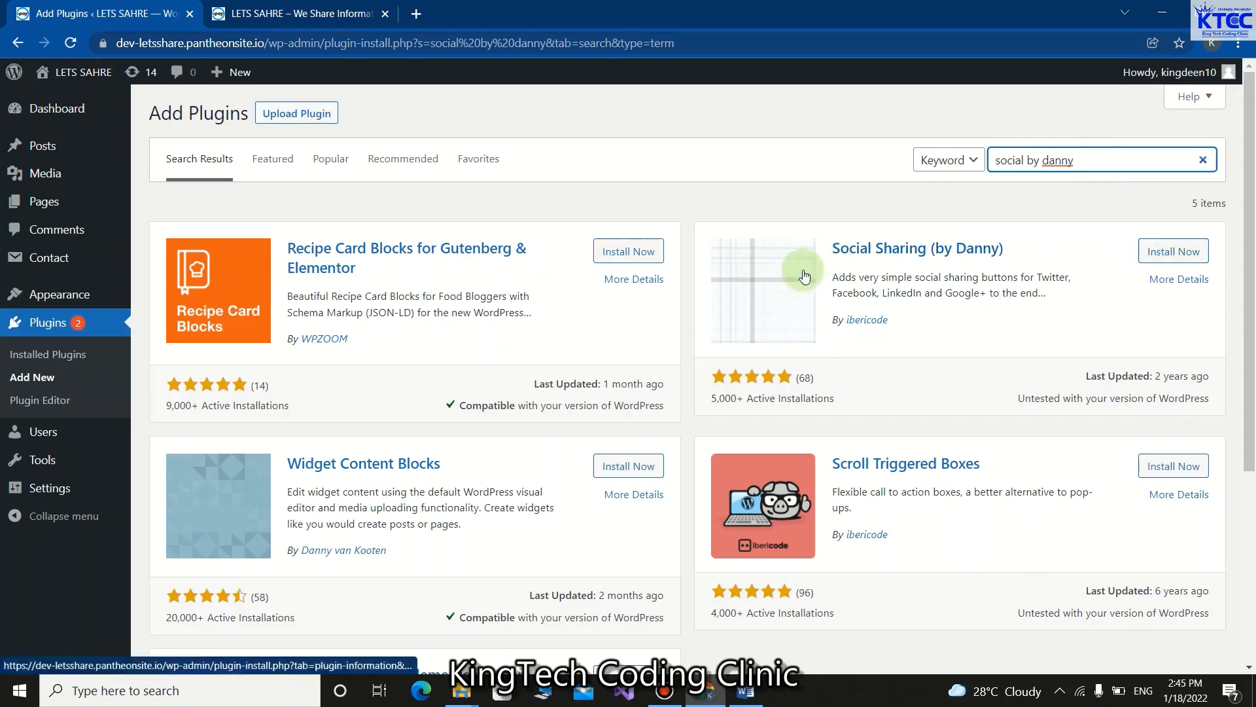
# Install and activate the Social Sharing (by Danny) plugin
pyautogui.click(1171, 254)
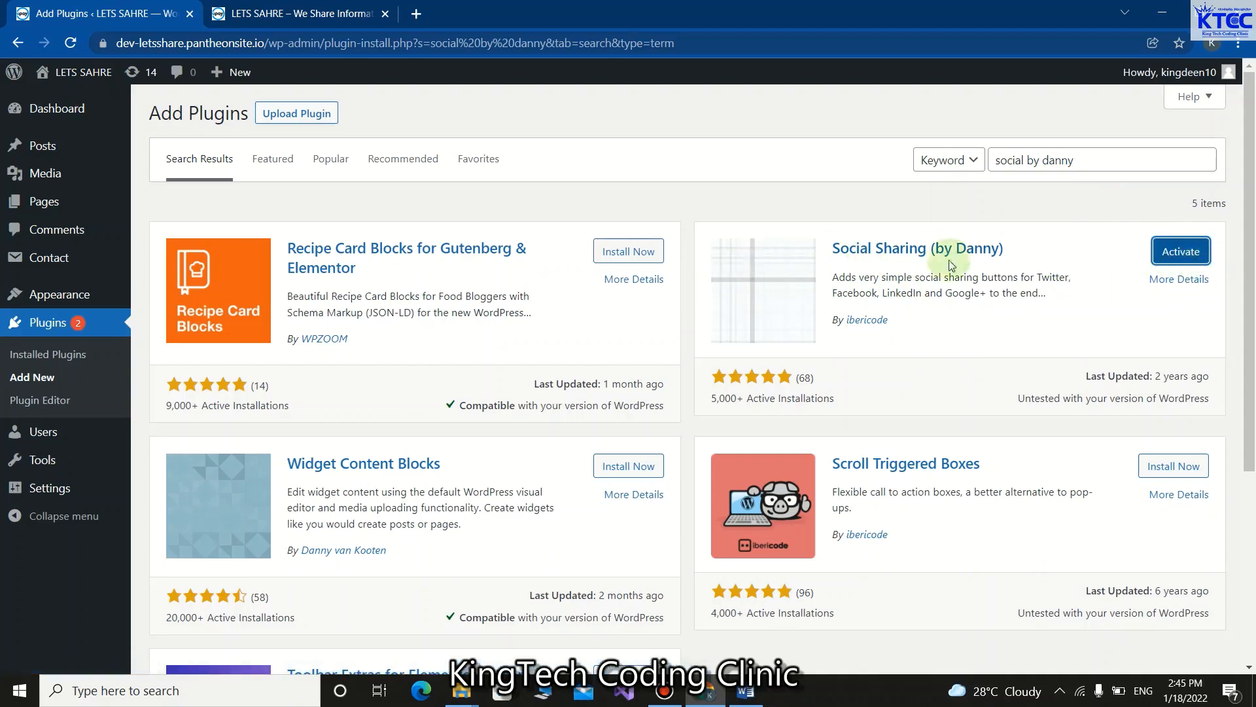
pyautogui.click(1188, 261)
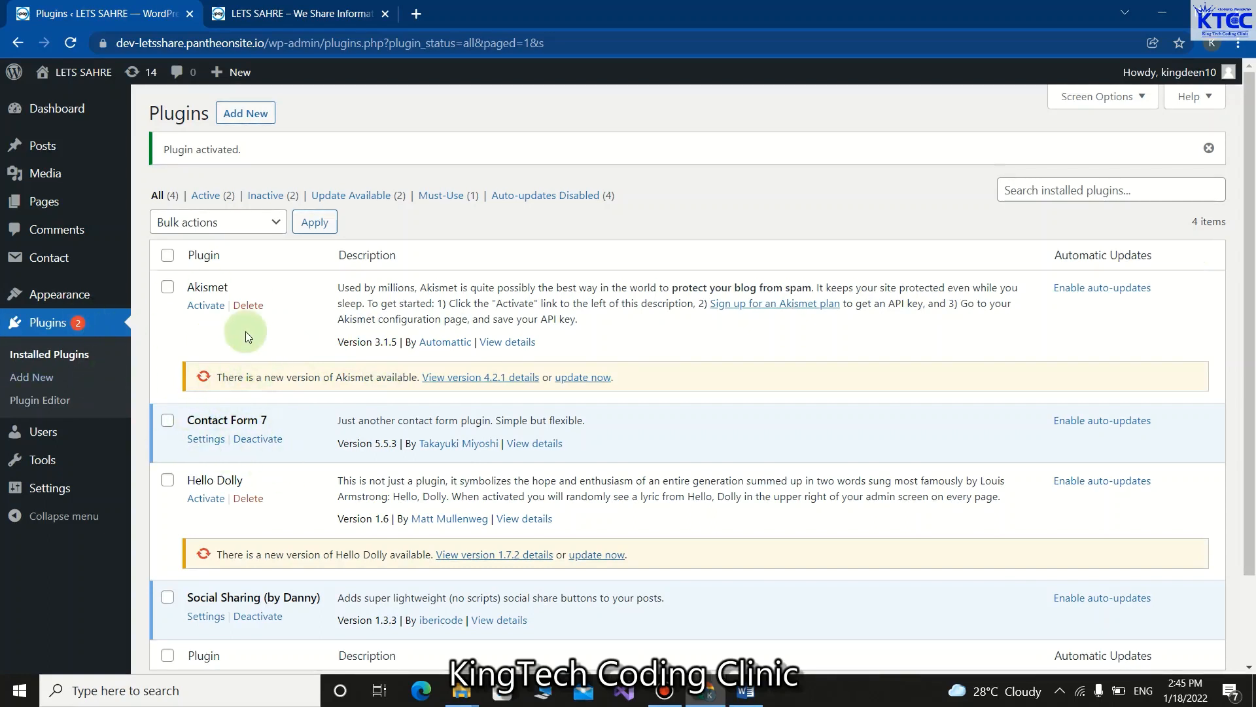
pyautogui.scroll(-2, 245, 331)
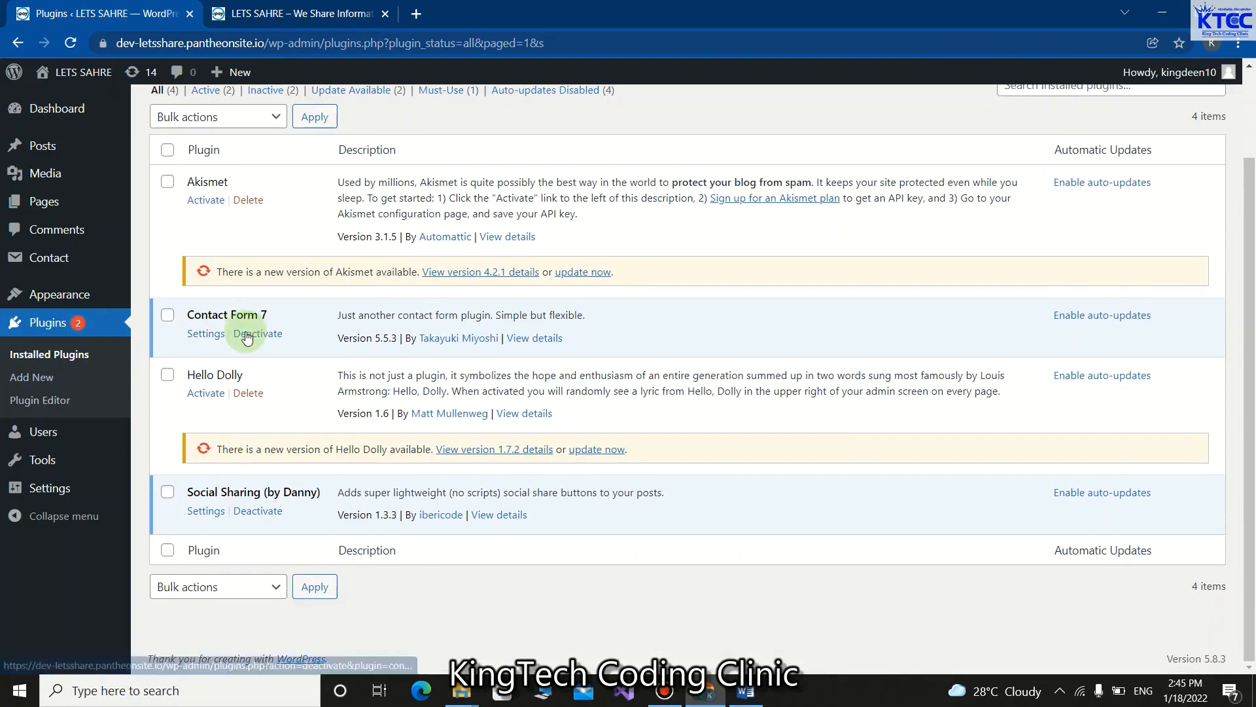
pyautogui.scroll(2, 246, 331)
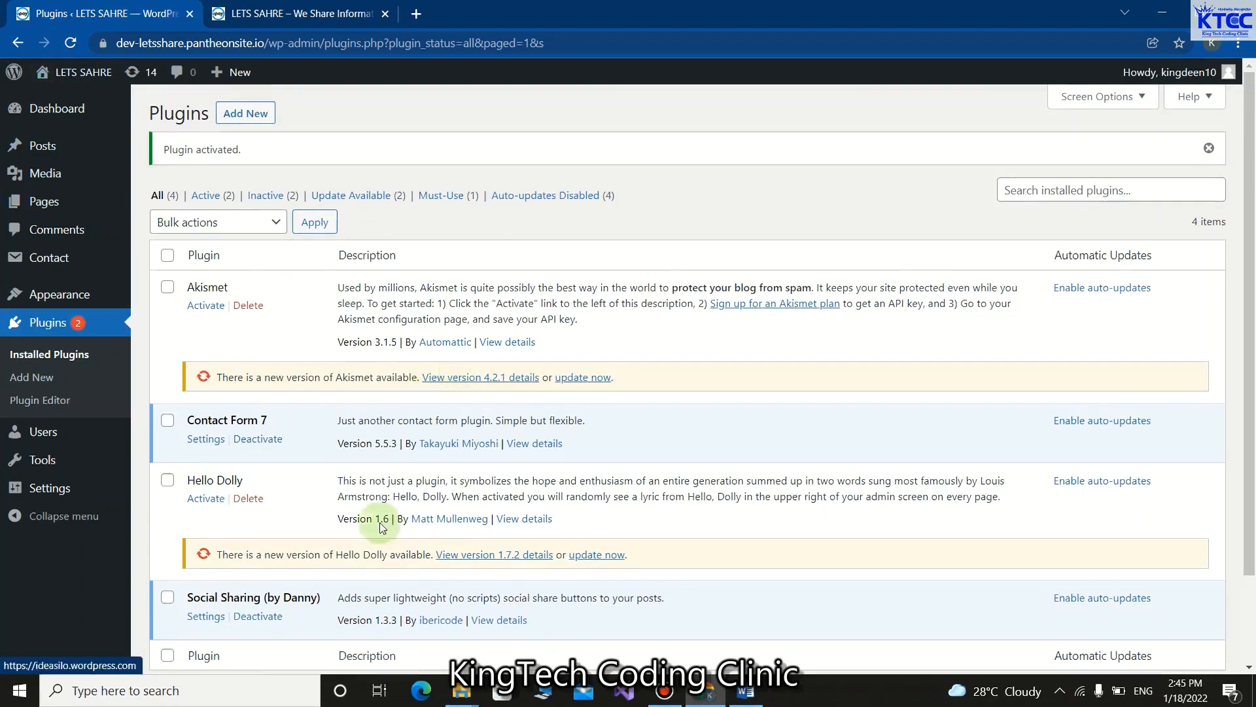
# Reload the site's home page in the second tab and open the post about protecting your computer from malware and phishing
pyautogui.click(315, 14)
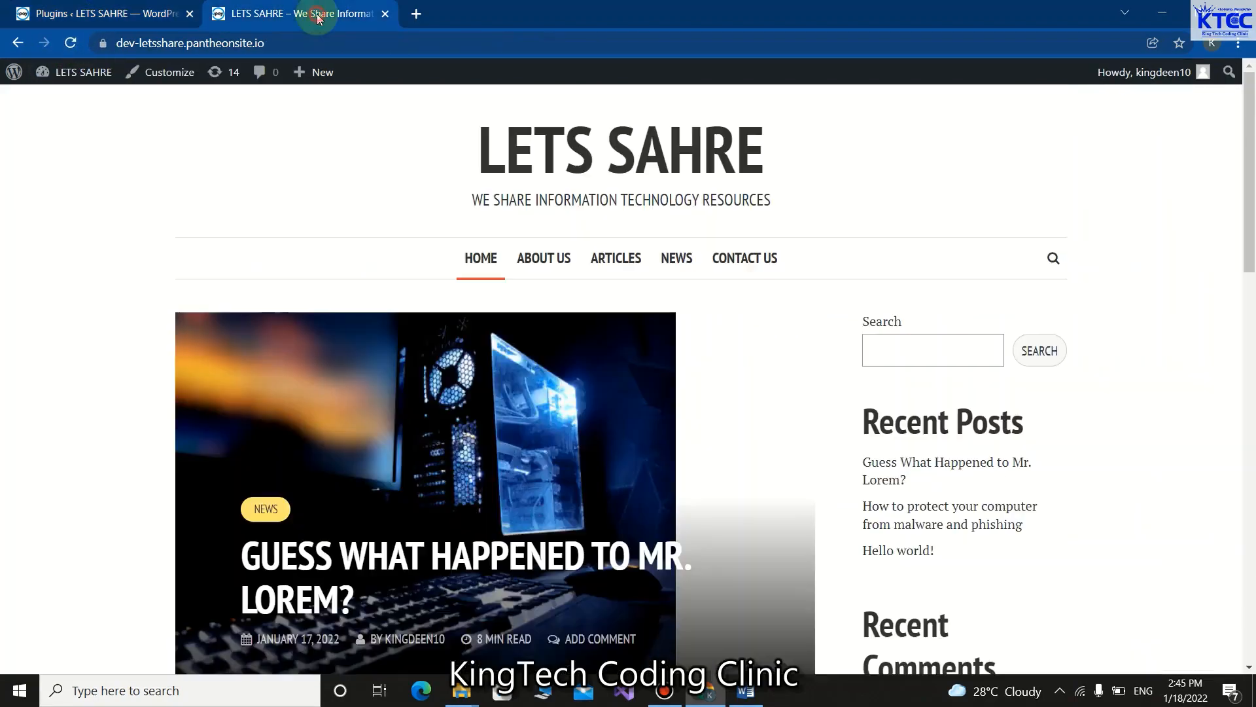
pyautogui.scroll(-15, 471, 490)
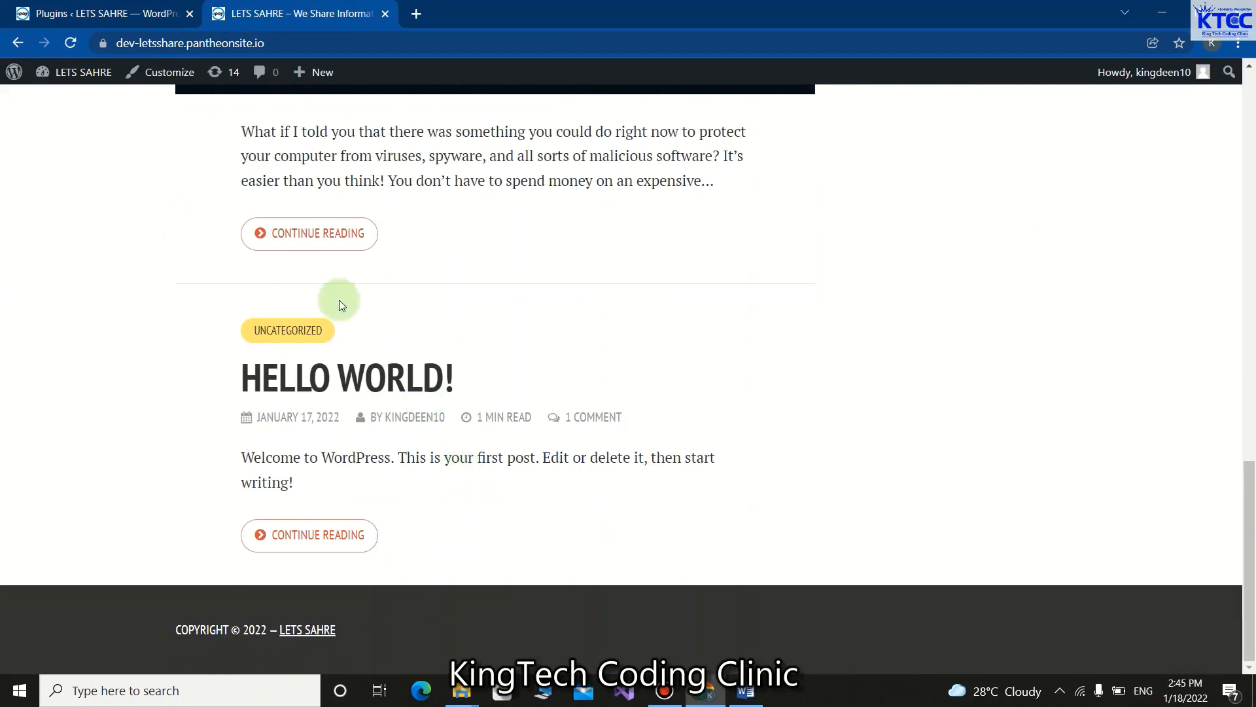
pyautogui.scroll(1, 248, 327)
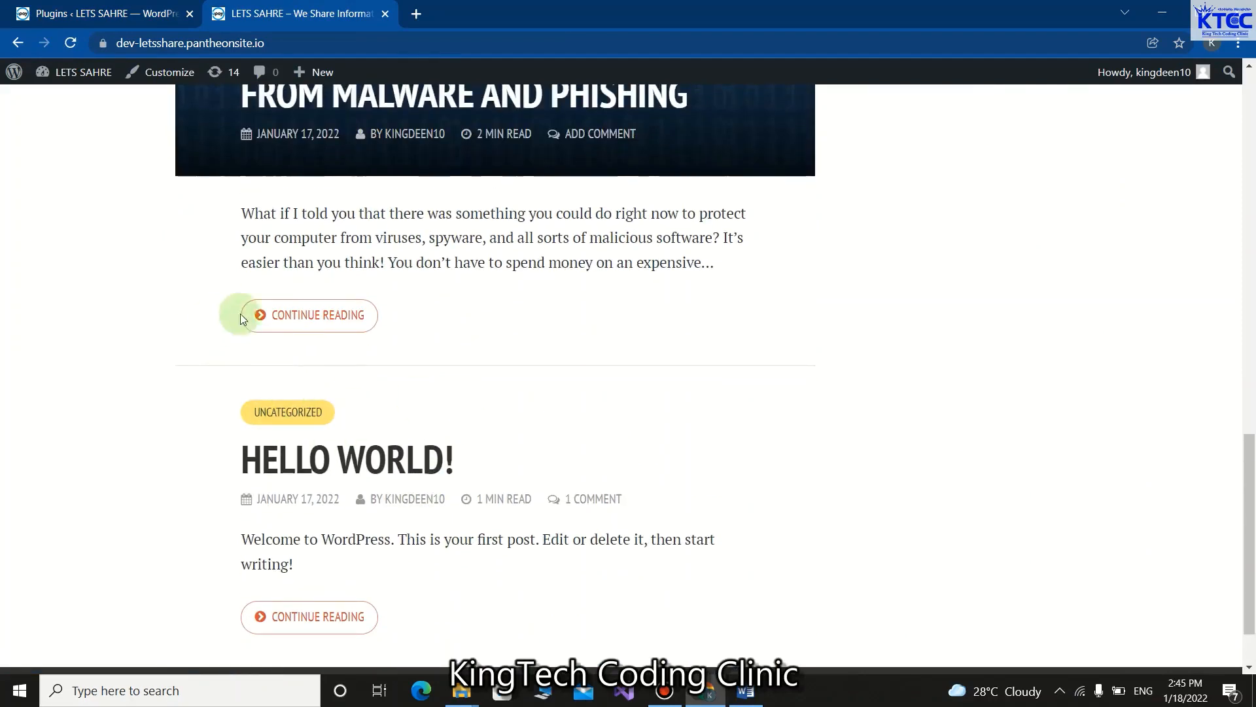
pyautogui.scroll(2, 399, 323)
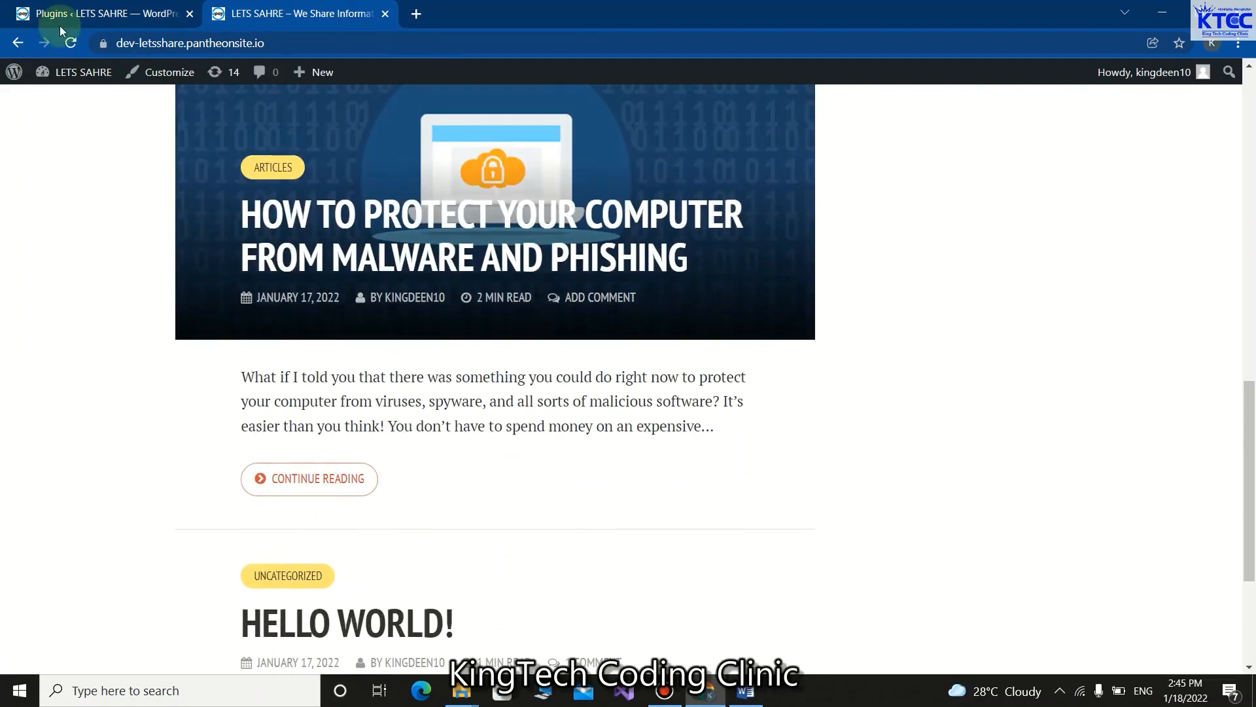
pyautogui.click(70, 45)
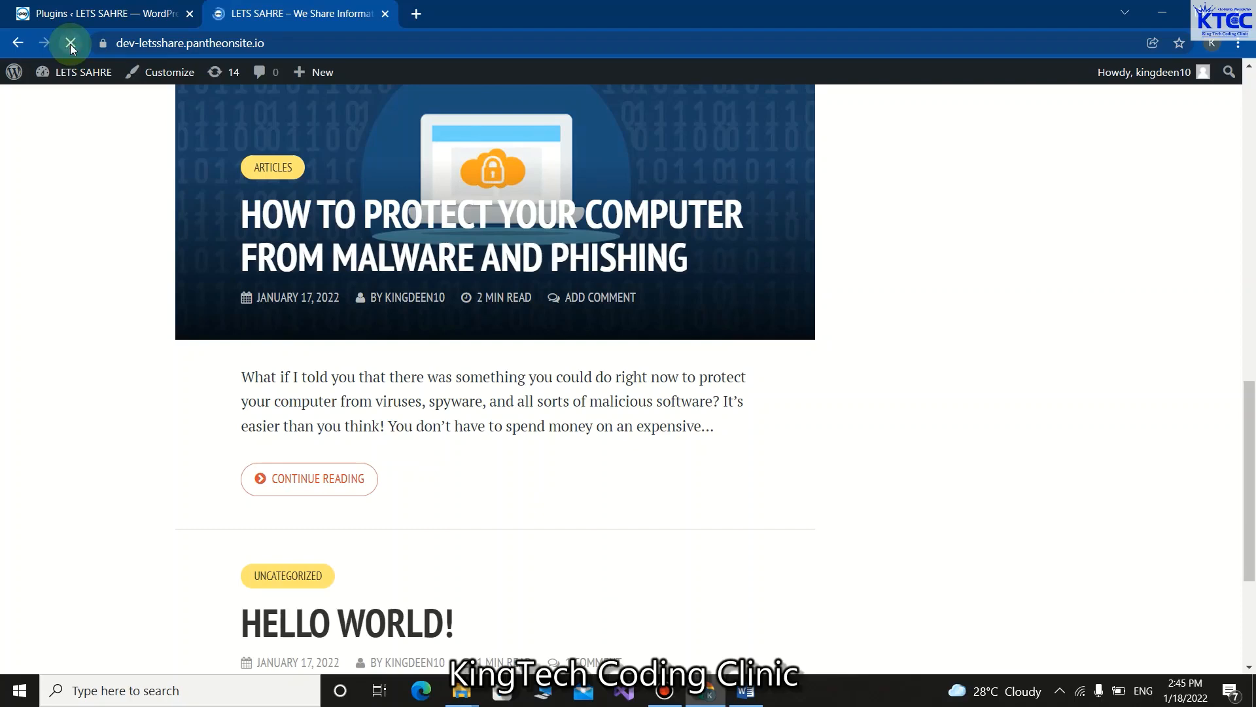
pyautogui.scroll(-4, 308, 239)
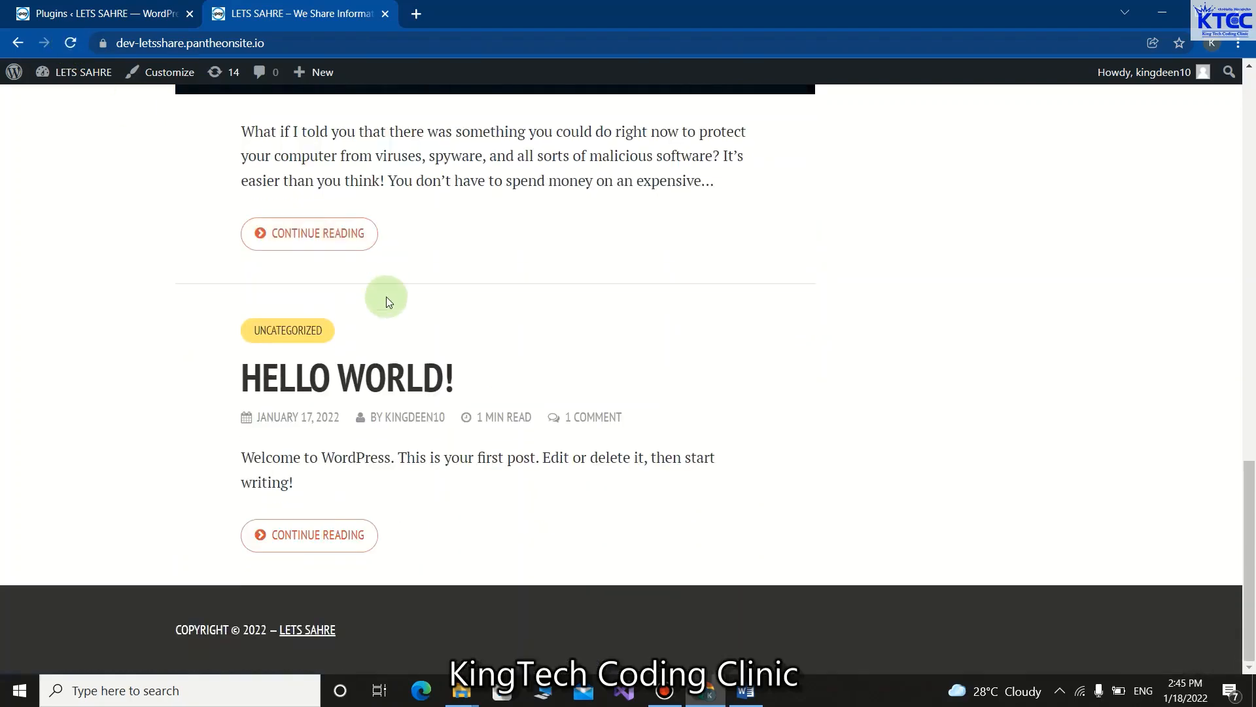
pyautogui.click(318, 243)
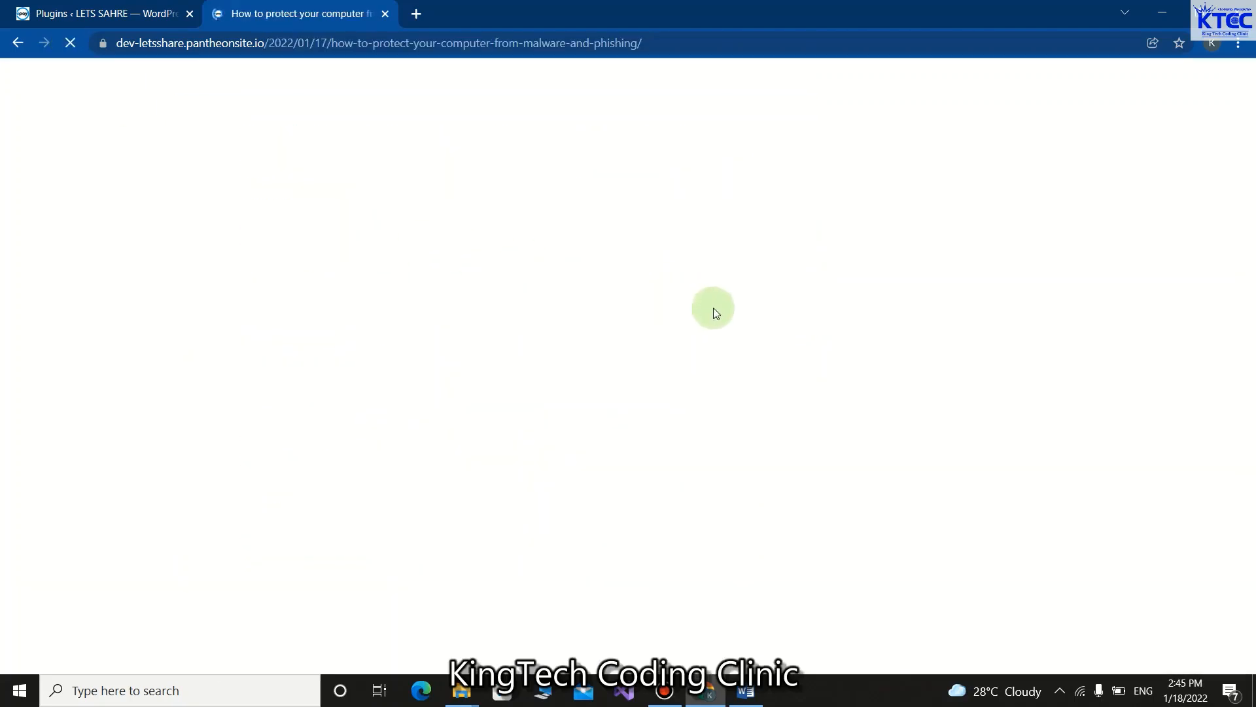
# Examine the social share links at the end of the malware and phishing post
pyautogui.scroll(-20, 570, 308)
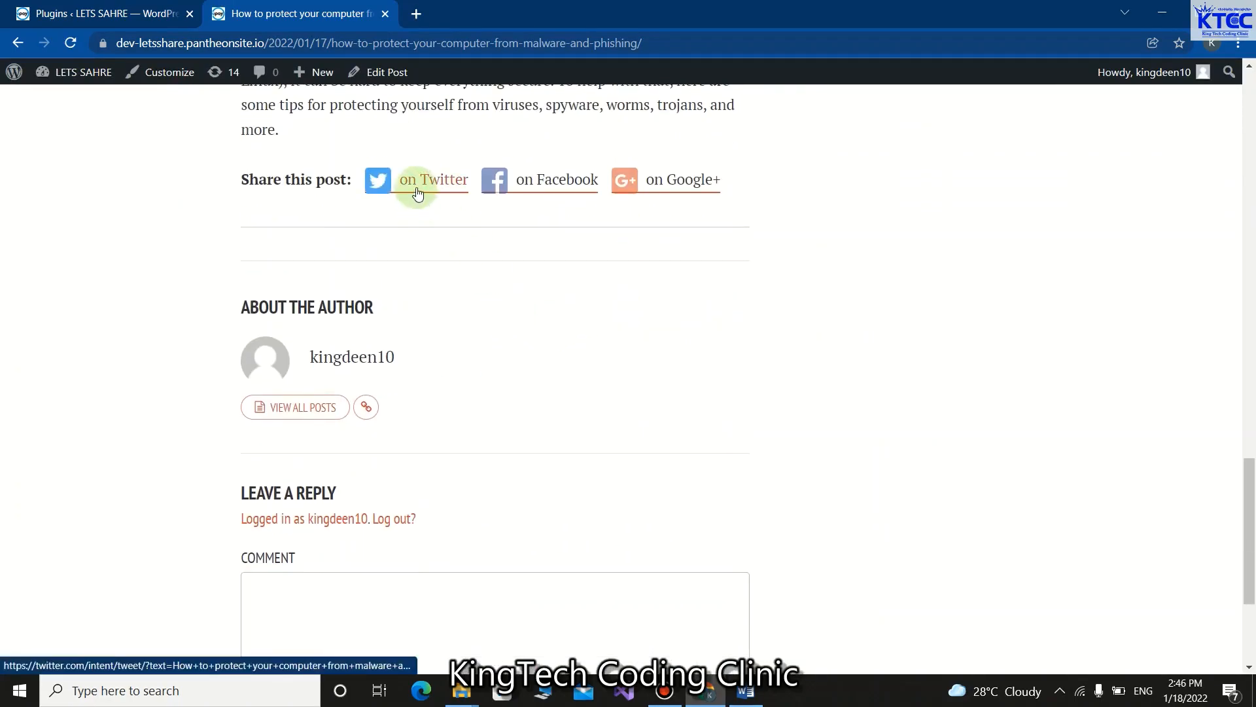
pyautogui.scroll(1, 418, 195)
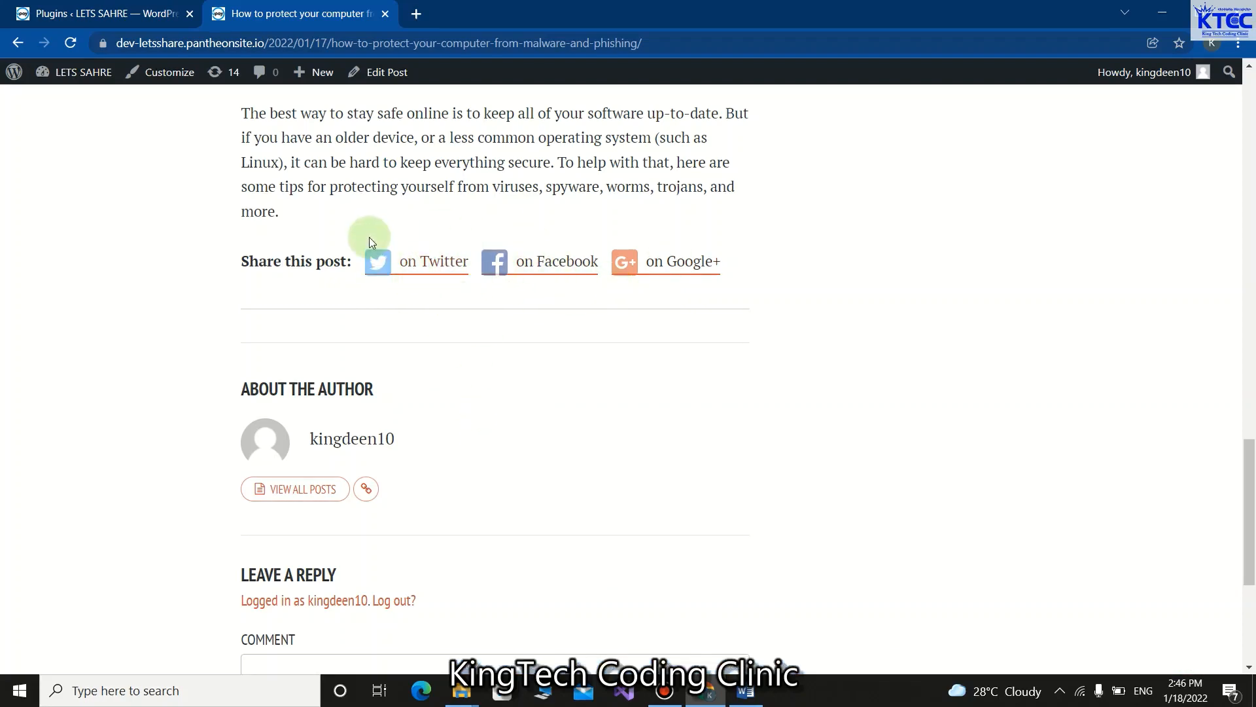
pyautogui.scroll(5, 626, 328)
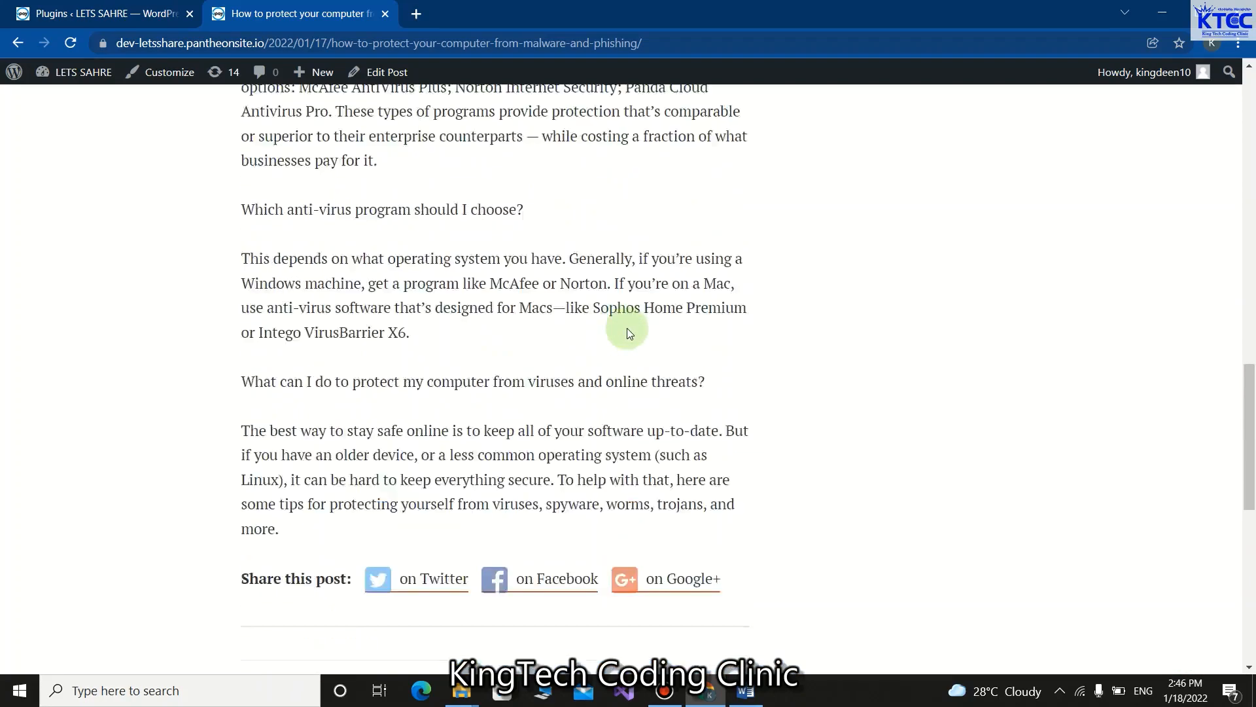
pyautogui.scroll(15, 627, 331)
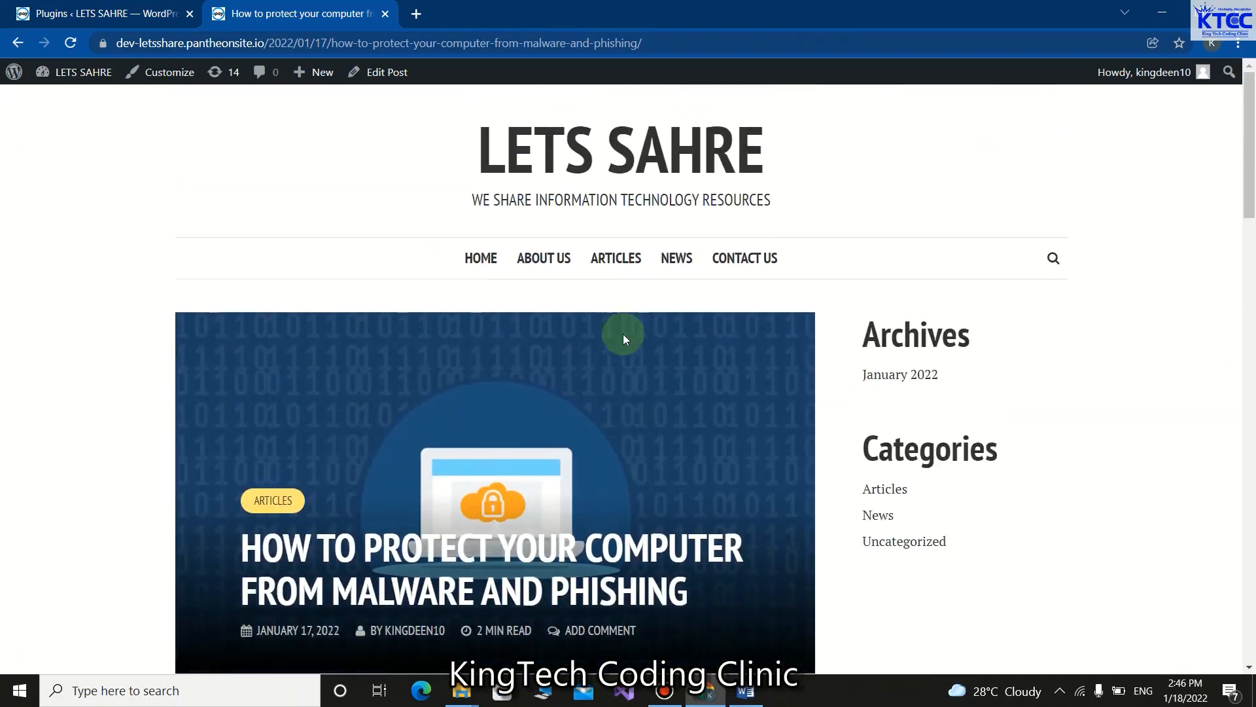
pyautogui.scroll(-13, 664, 550)
pyautogui.scroll(7, 671, 517)
pyautogui.scroll(6, 671, 516)
# In the site customizer, create a new menu named "social" and assign it to the Social Menu location
pyautogui.click(181, 74)
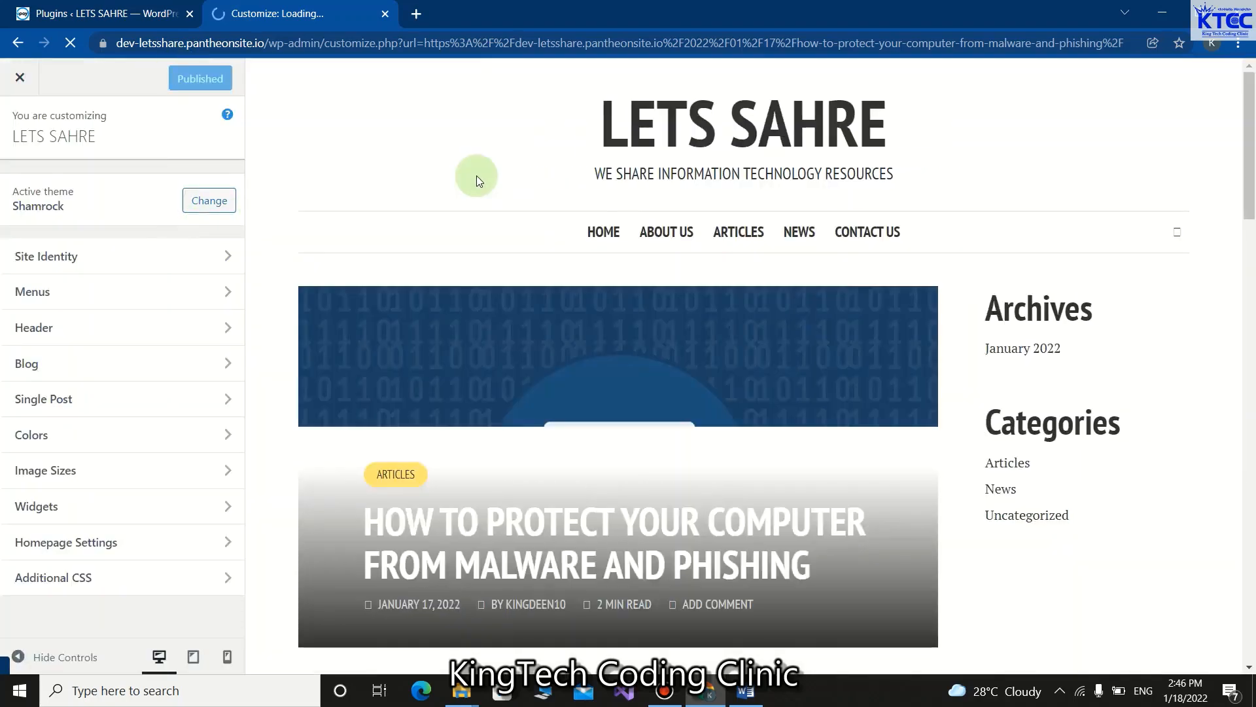
pyautogui.click(128, 303)
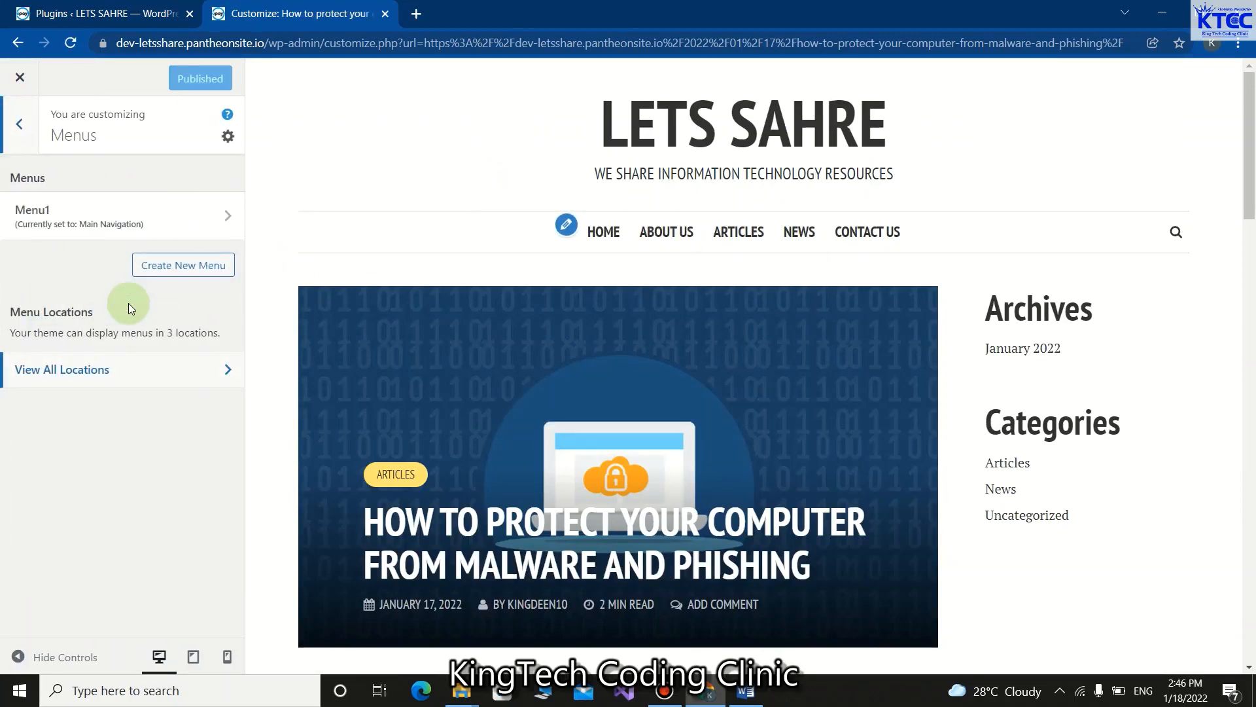
pyautogui.click(174, 267)
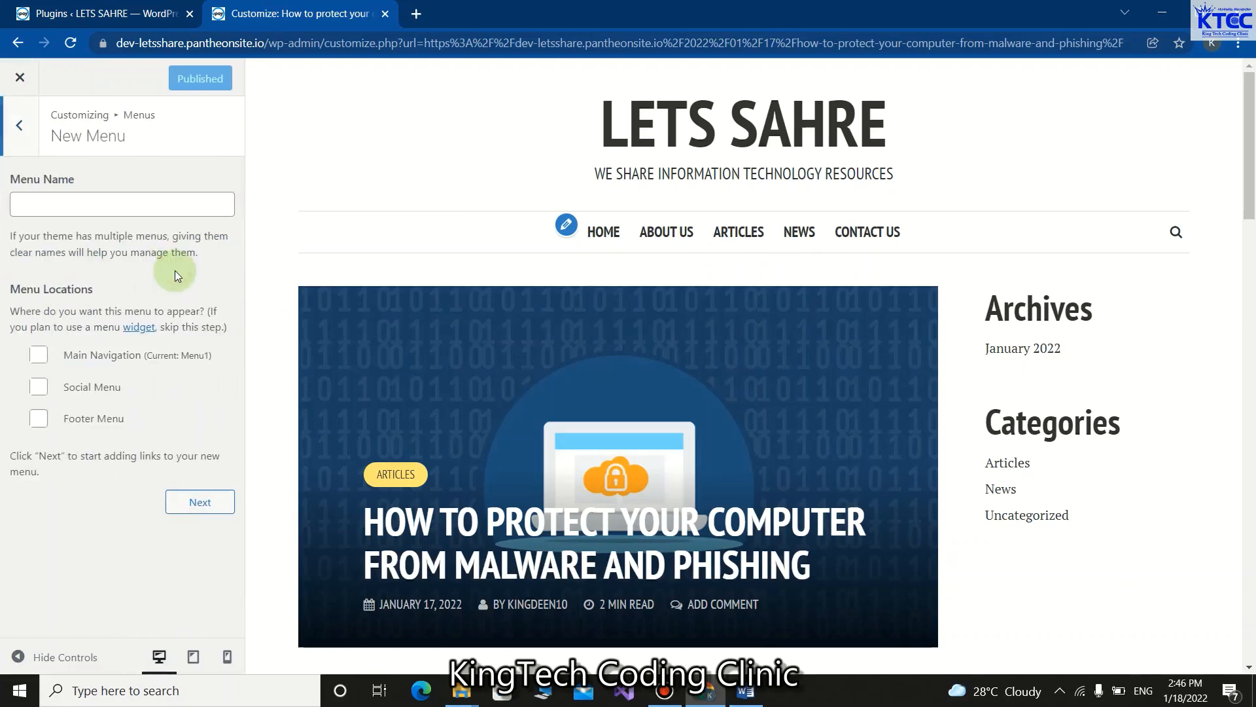
pyautogui.click(20, 204)
pyautogui.write('social')
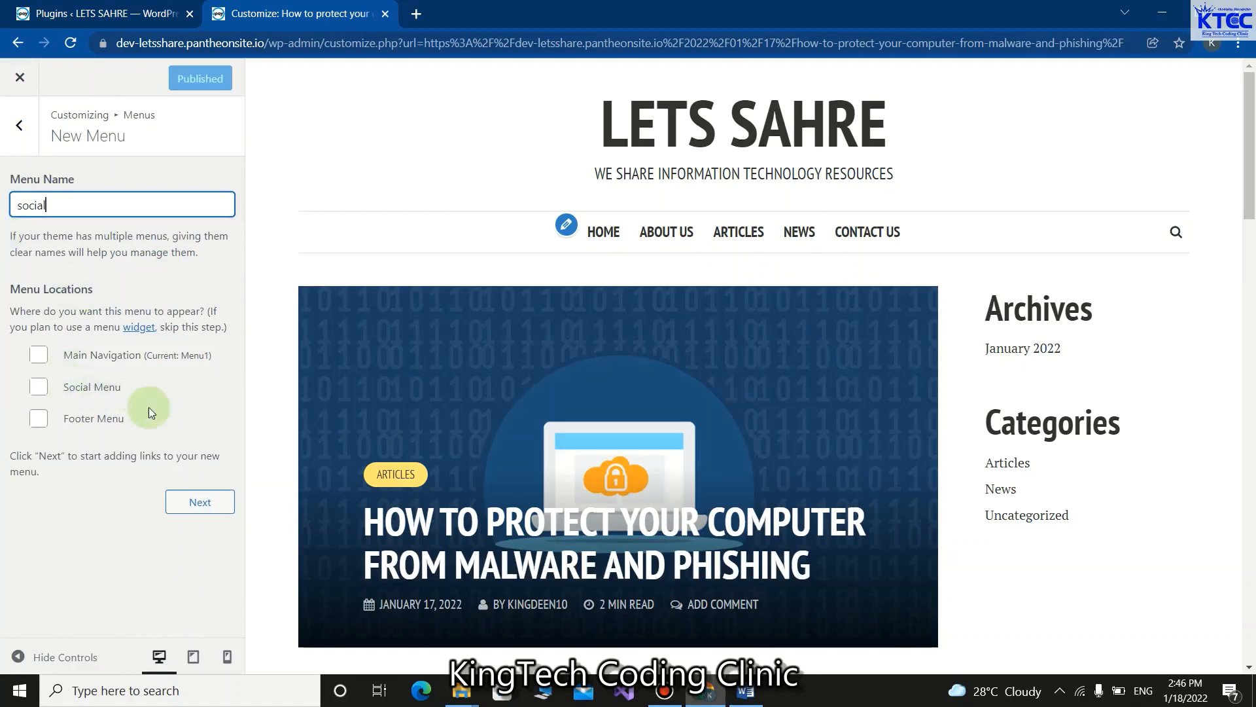
pyautogui.click(39, 391)
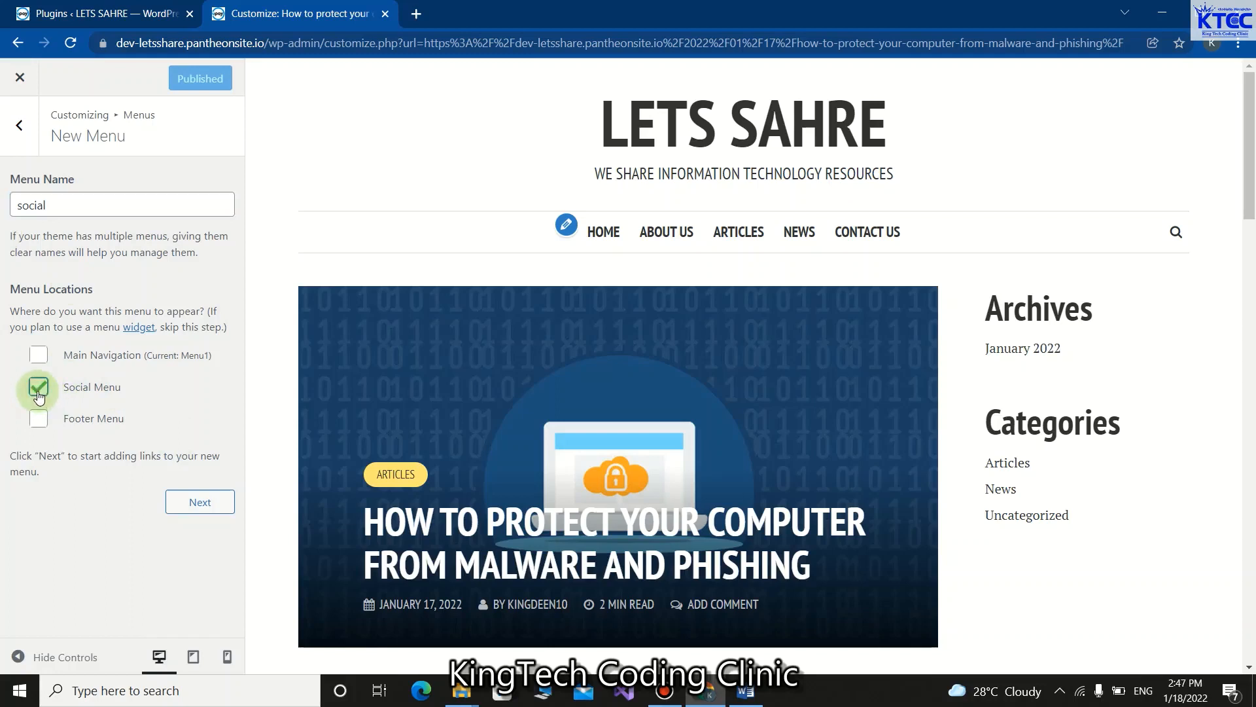
pyautogui.click(194, 501)
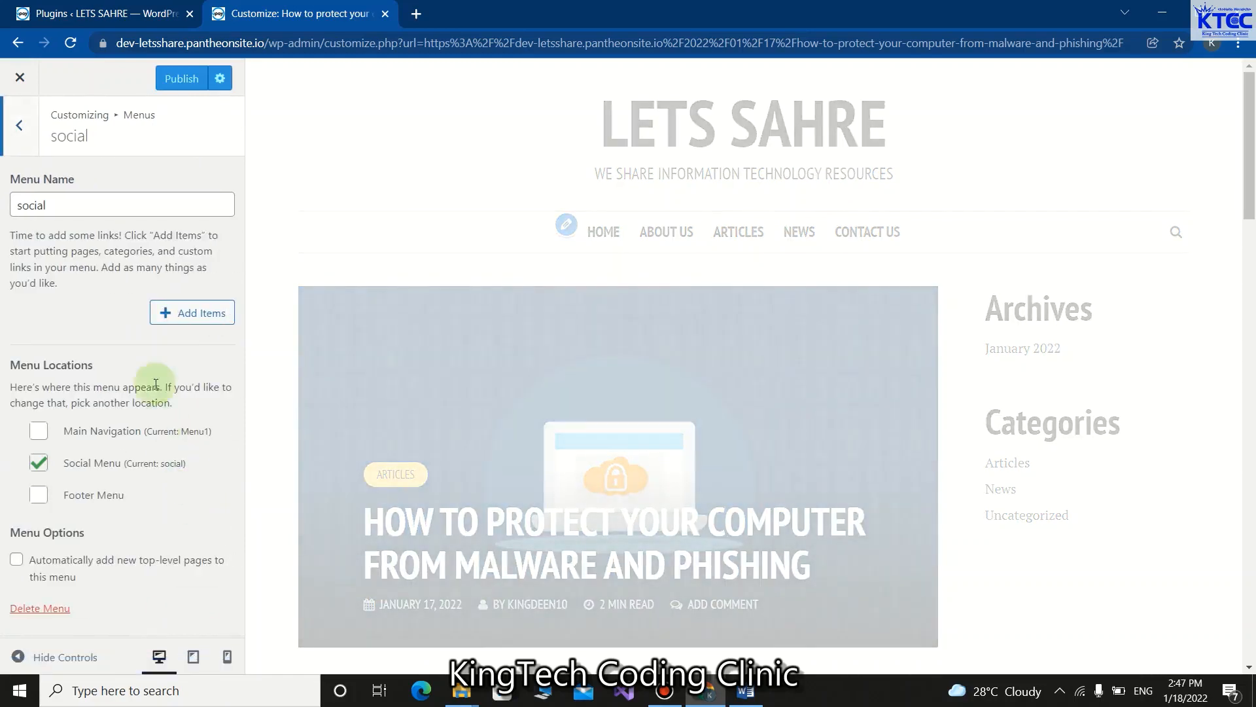
pyautogui.click(188, 324)
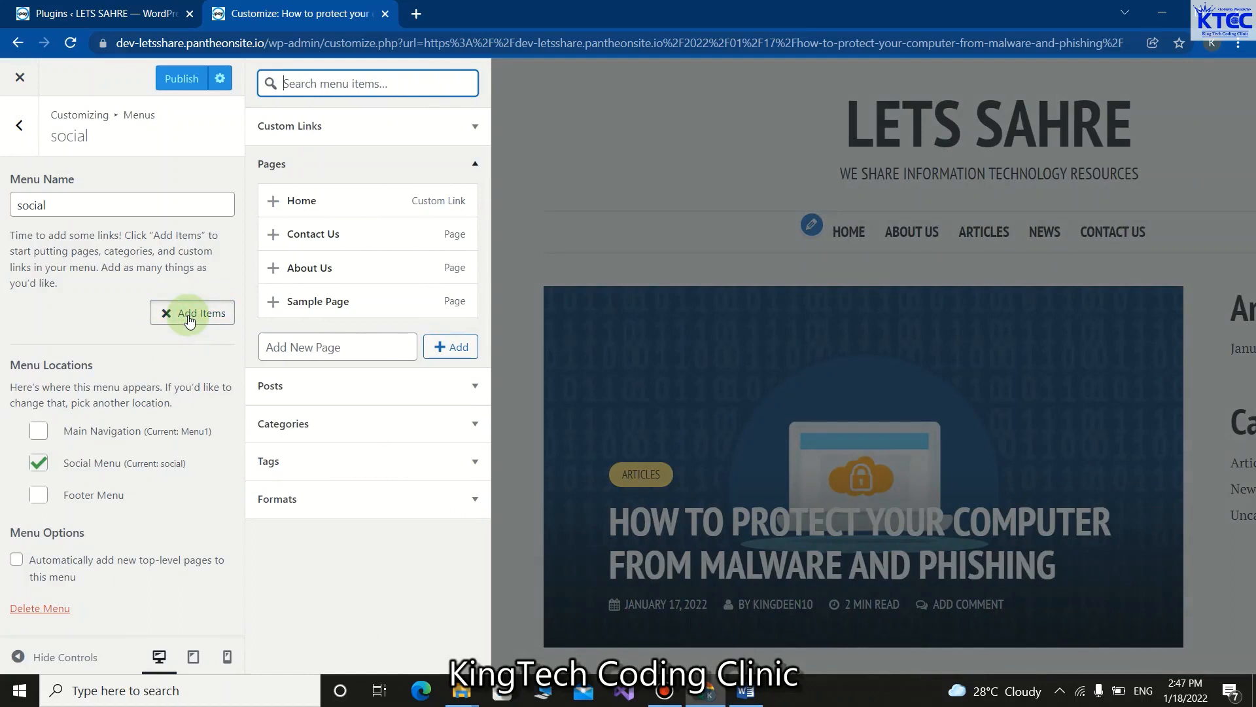
pyautogui.click(475, 128)
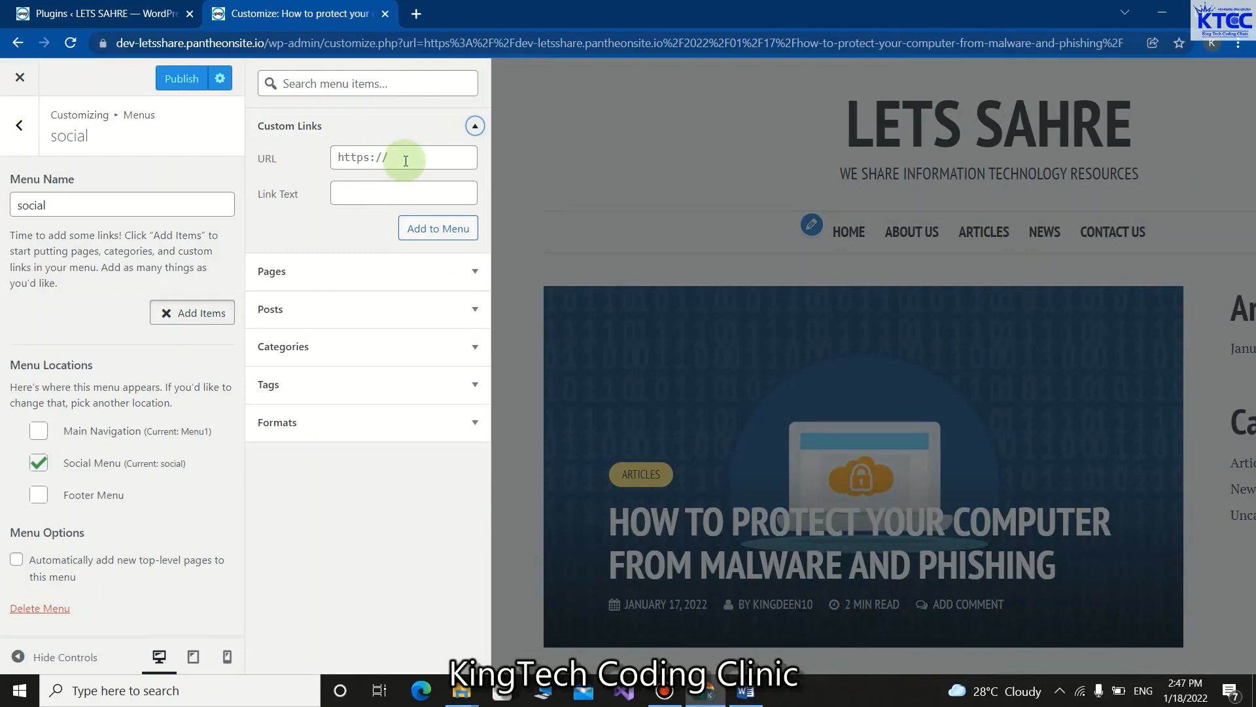
pyautogui.click(416, 14)
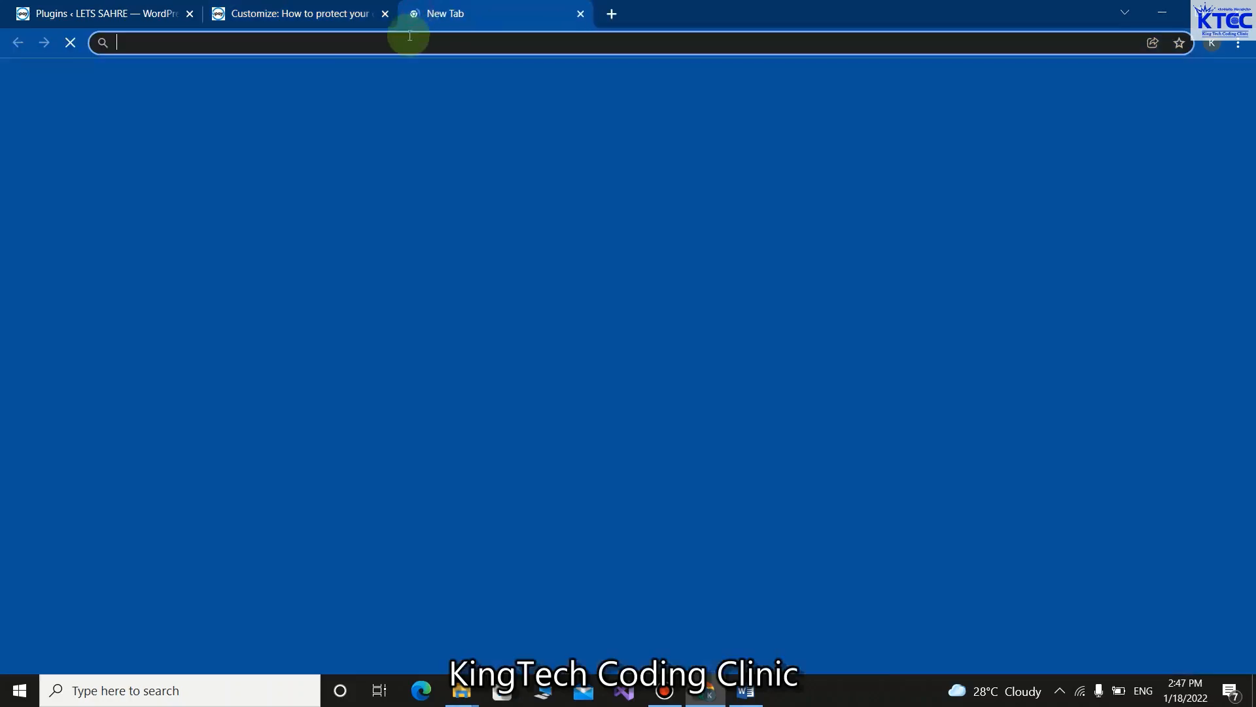
pyautogui.write('www')
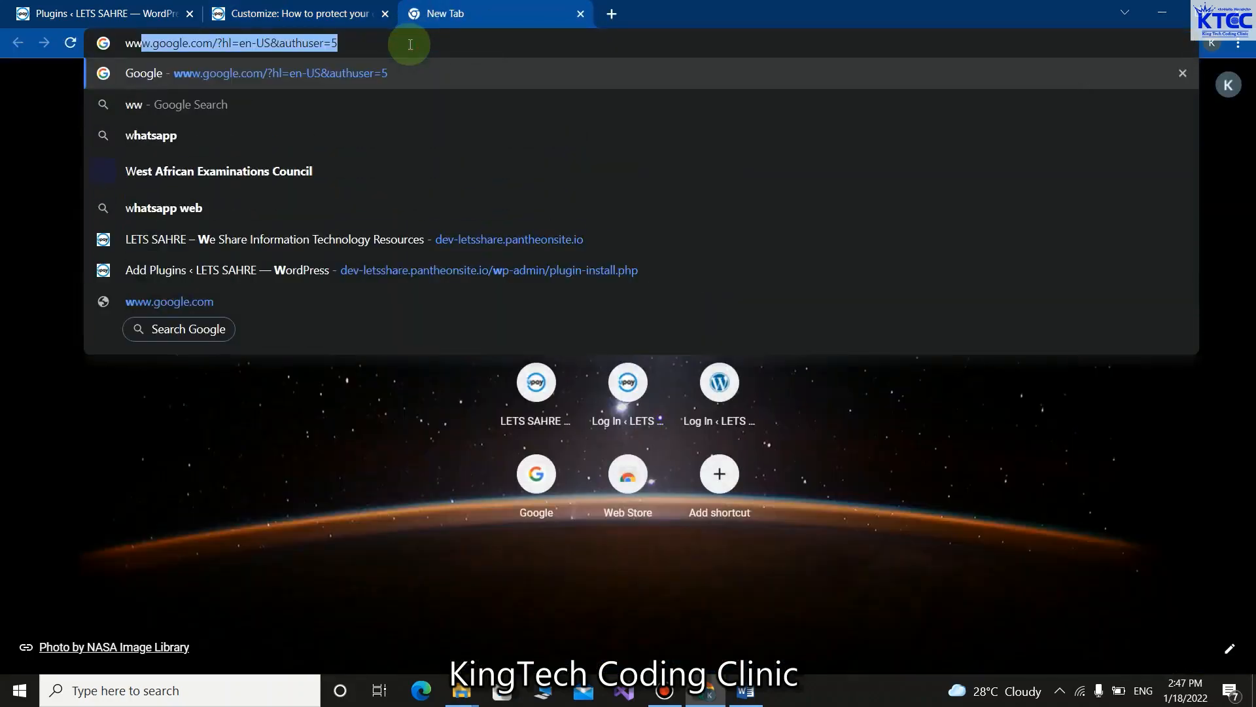
pyautogui.write('.google')
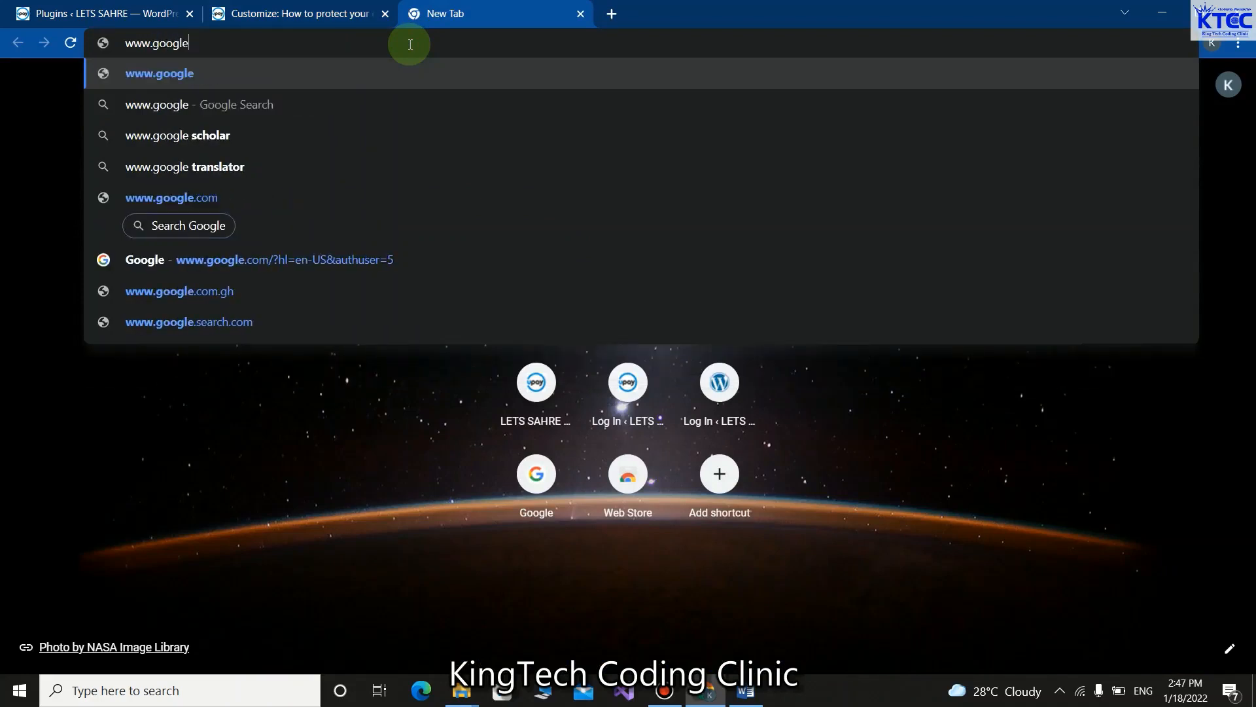
pyautogui.write('.com')
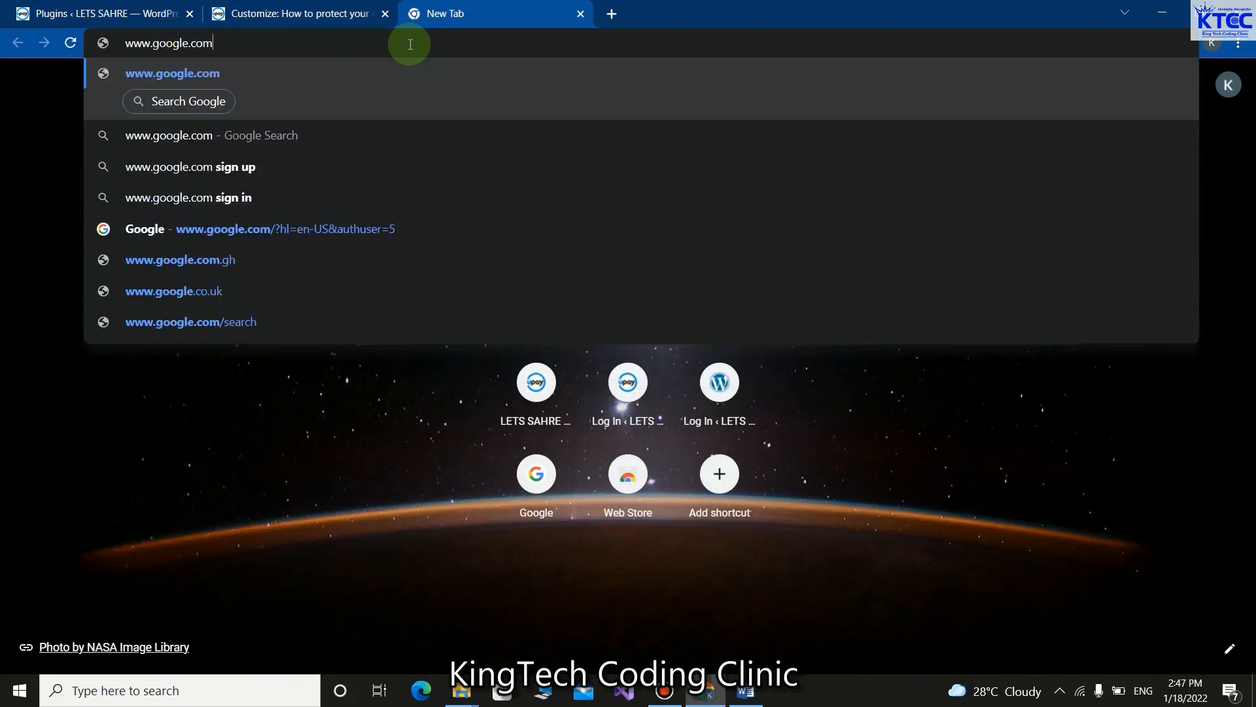
pyautogui.press('Return')
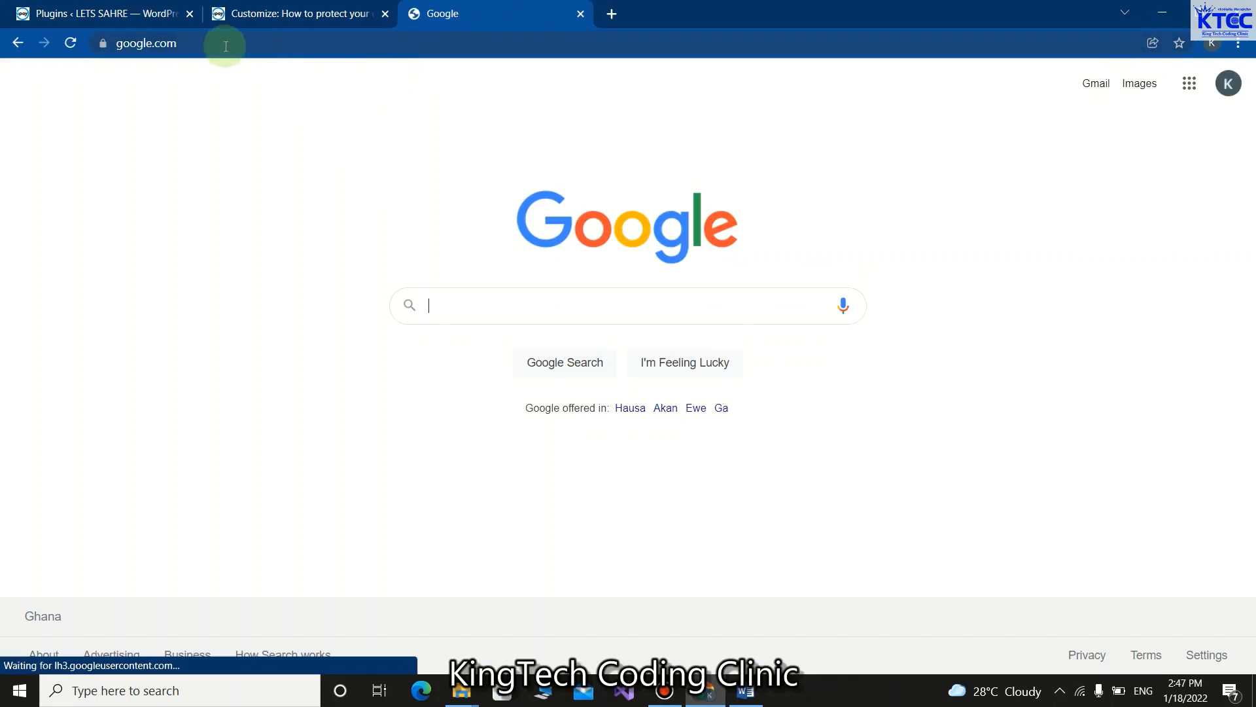
pyautogui.click(234, 46)
pyautogui.click(290, 43)
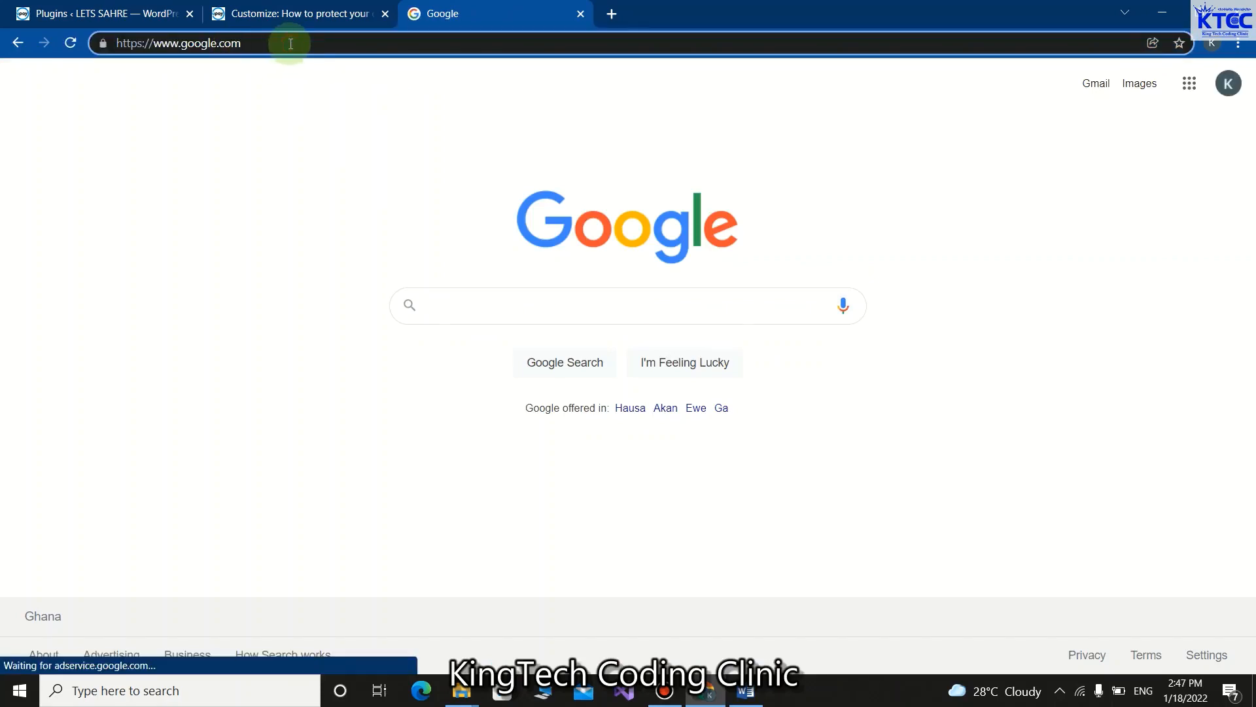
pyautogui.hotkey('ctrl', 'a')
pyautogui.hotkey('ctrl', 'c')
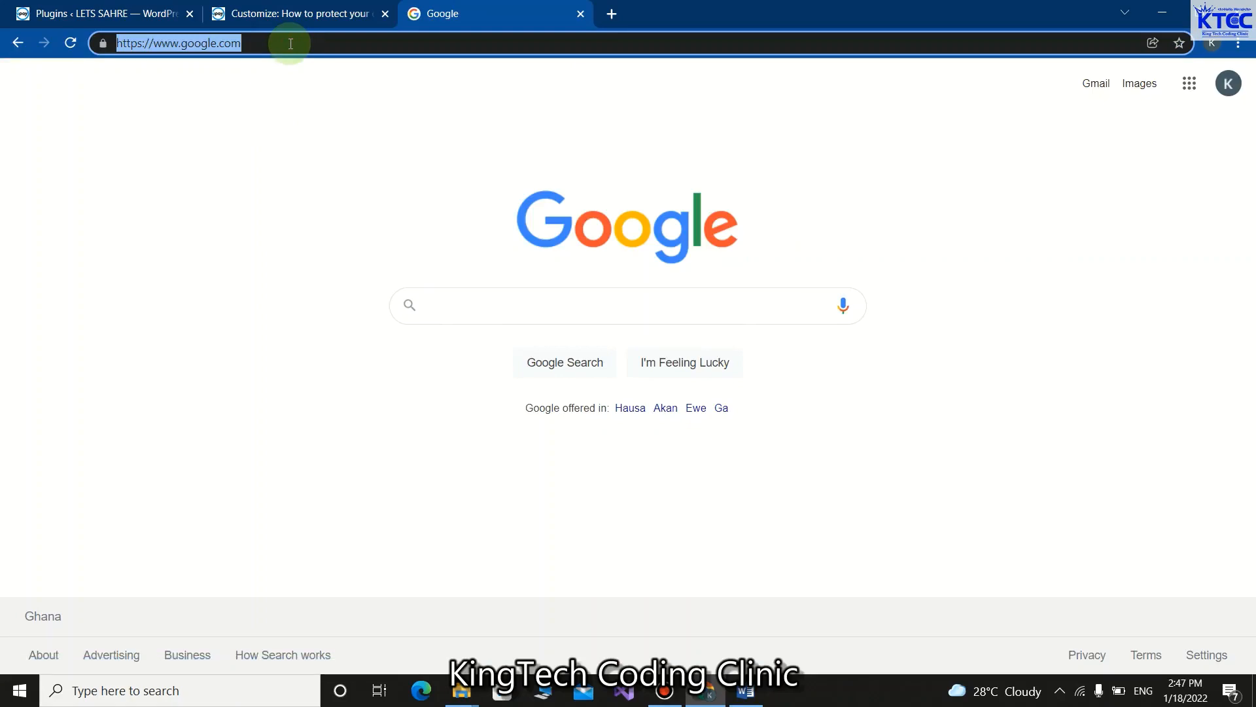
# Add a custom link to the social menu with the copied Google URL and the link text "Google+"
pyautogui.click(55, 14)
pyautogui.click(299, 5)
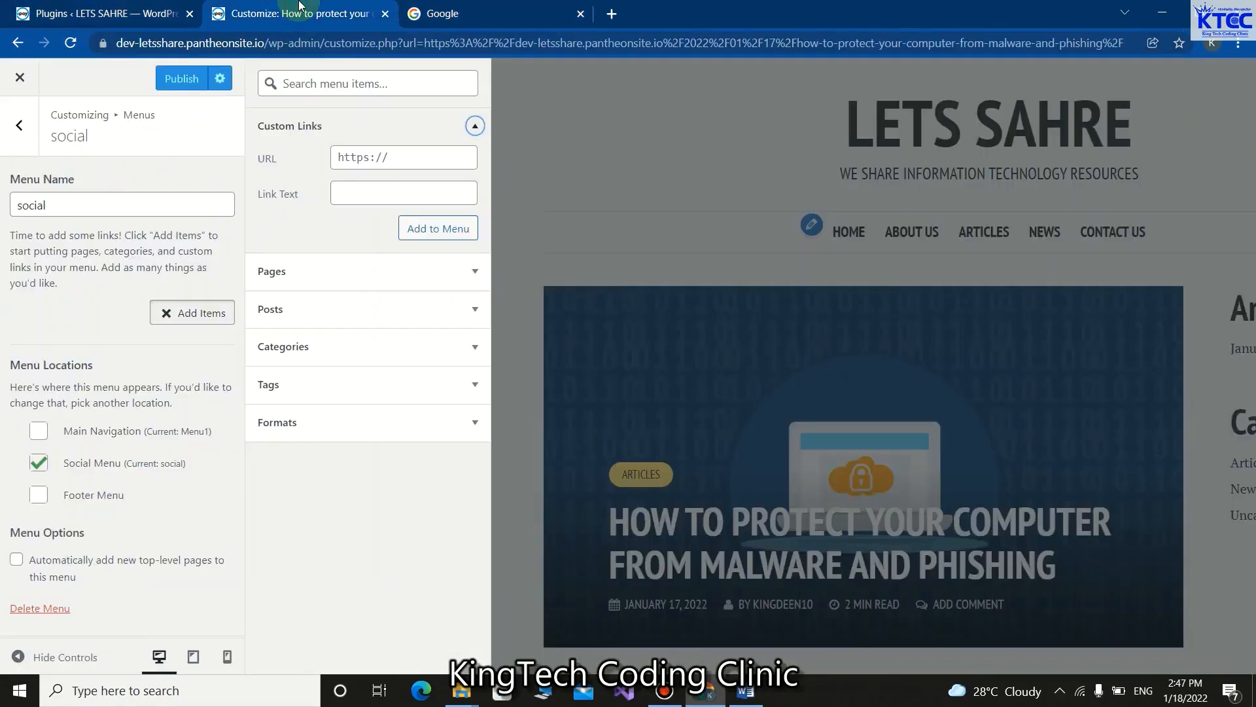
pyautogui.click(401, 157)
pyautogui.hotkey('ctrl', 'v')
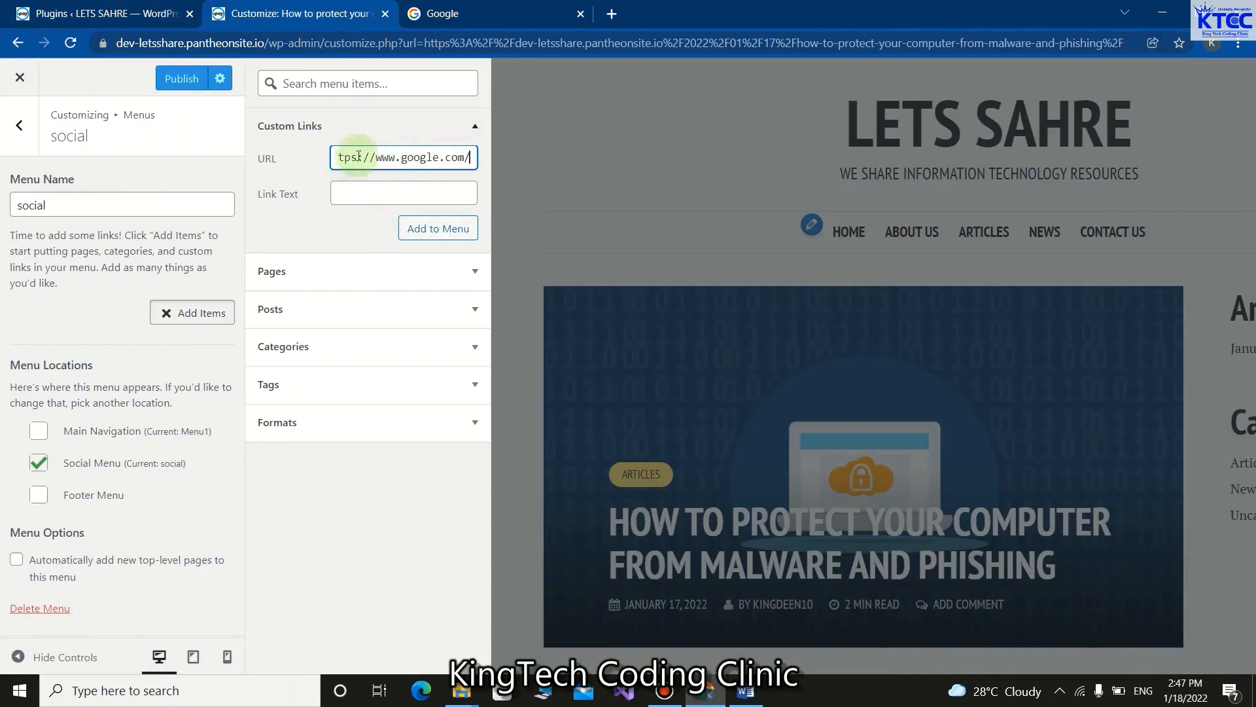
pyautogui.click(361, 190)
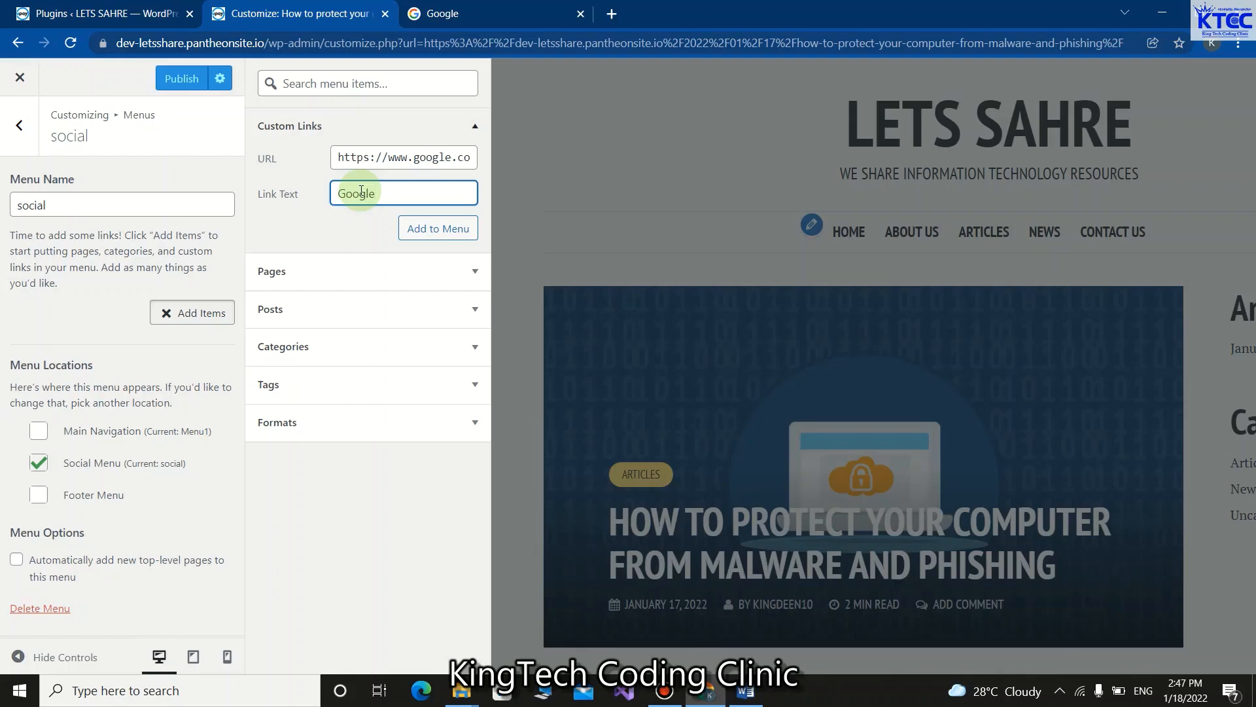
pyautogui.click(426, 229)
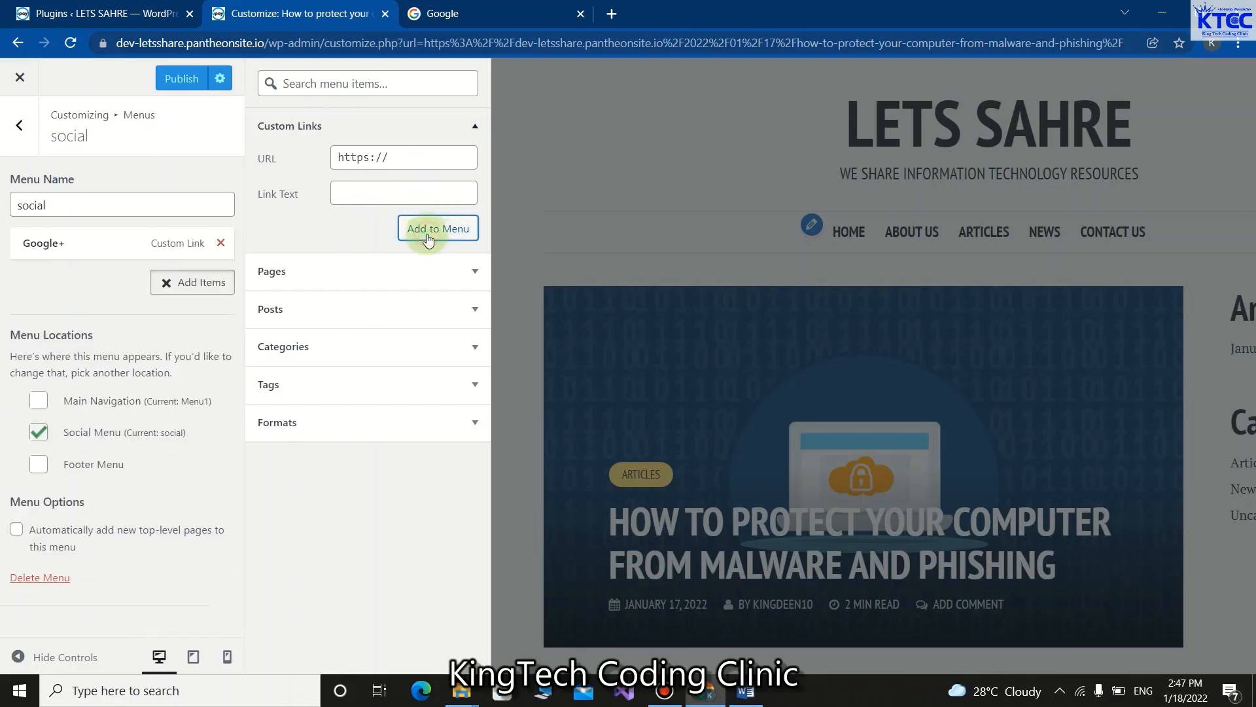
# Search for Twitter in a new browser tab and open its log-in page
pyautogui.click(422, 164)
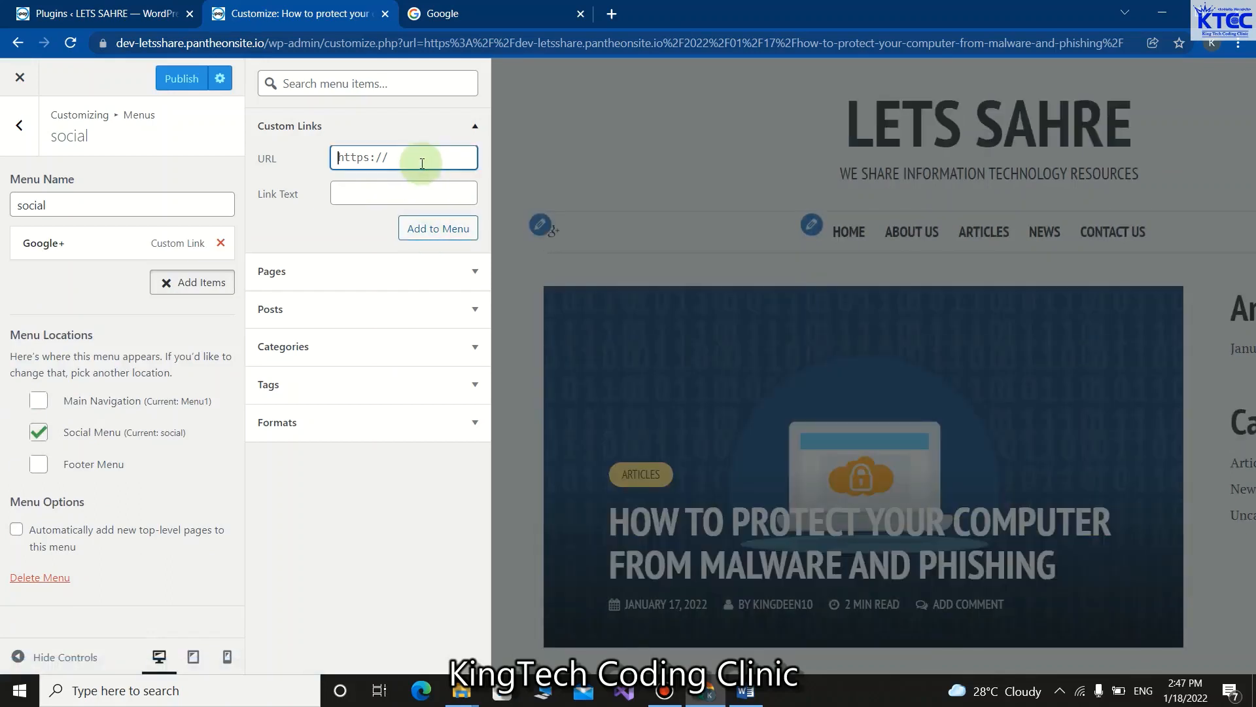
pyautogui.click(611, 13)
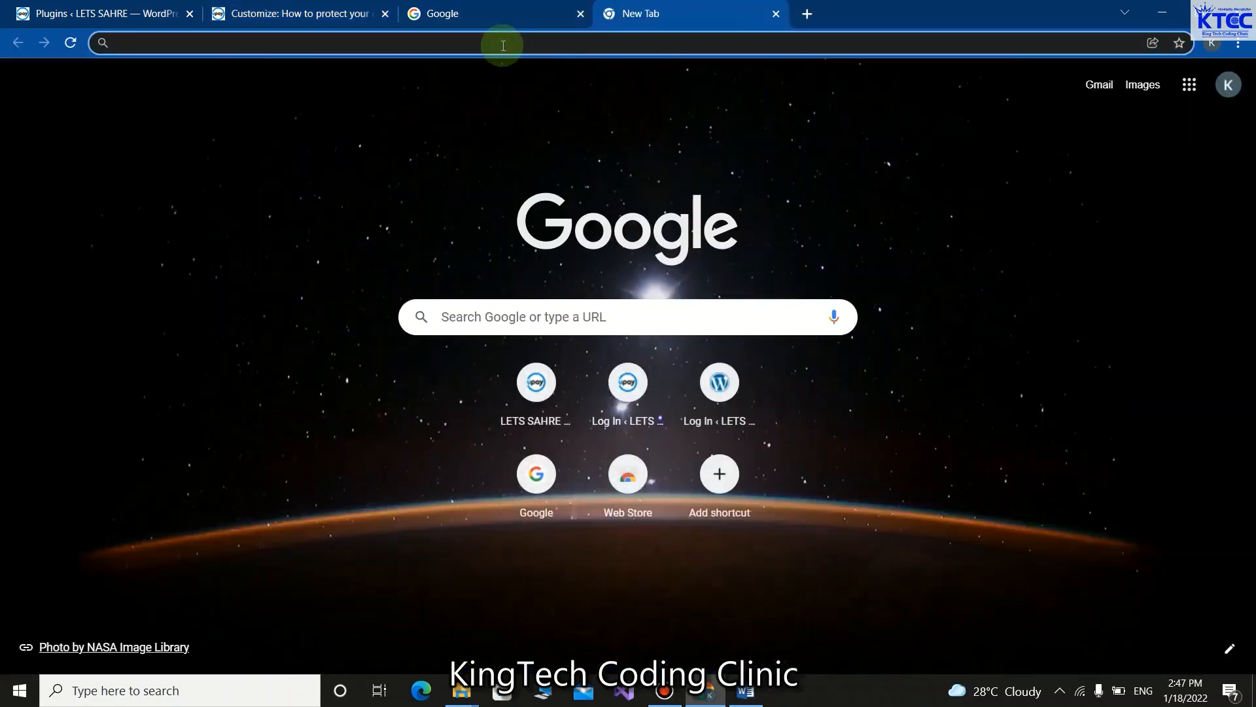
pyautogui.write('twi')
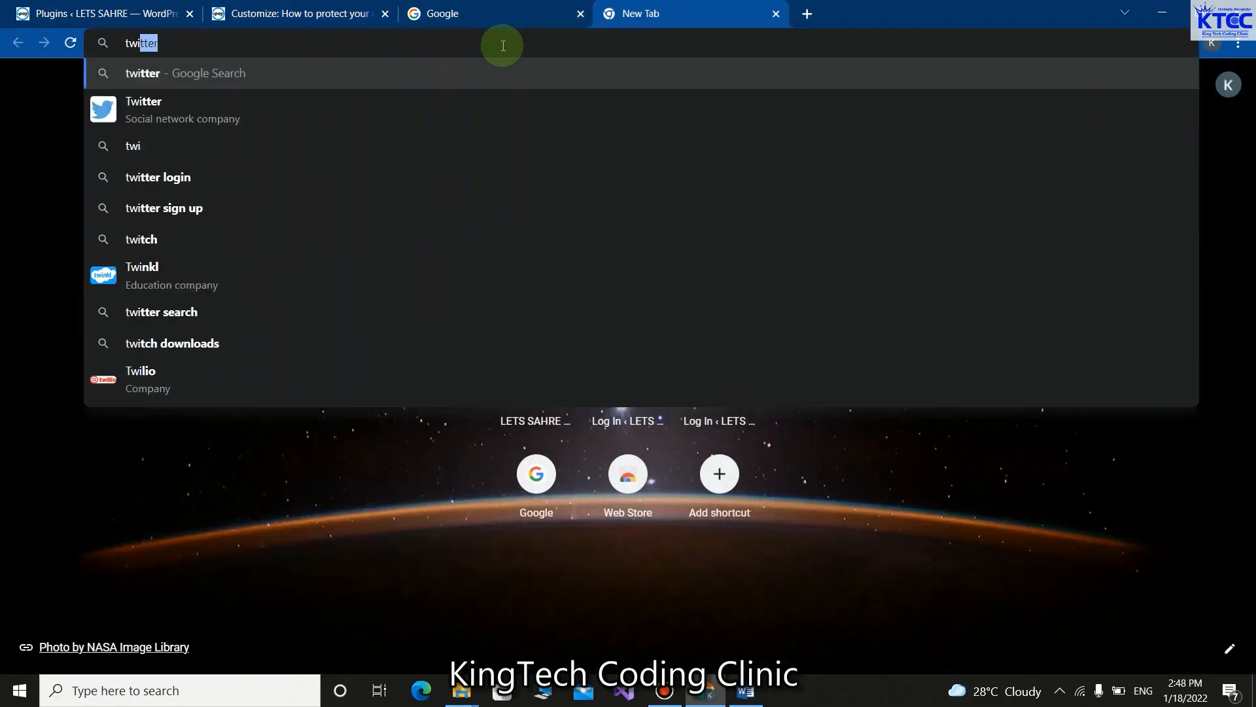
pyautogui.press('Return')
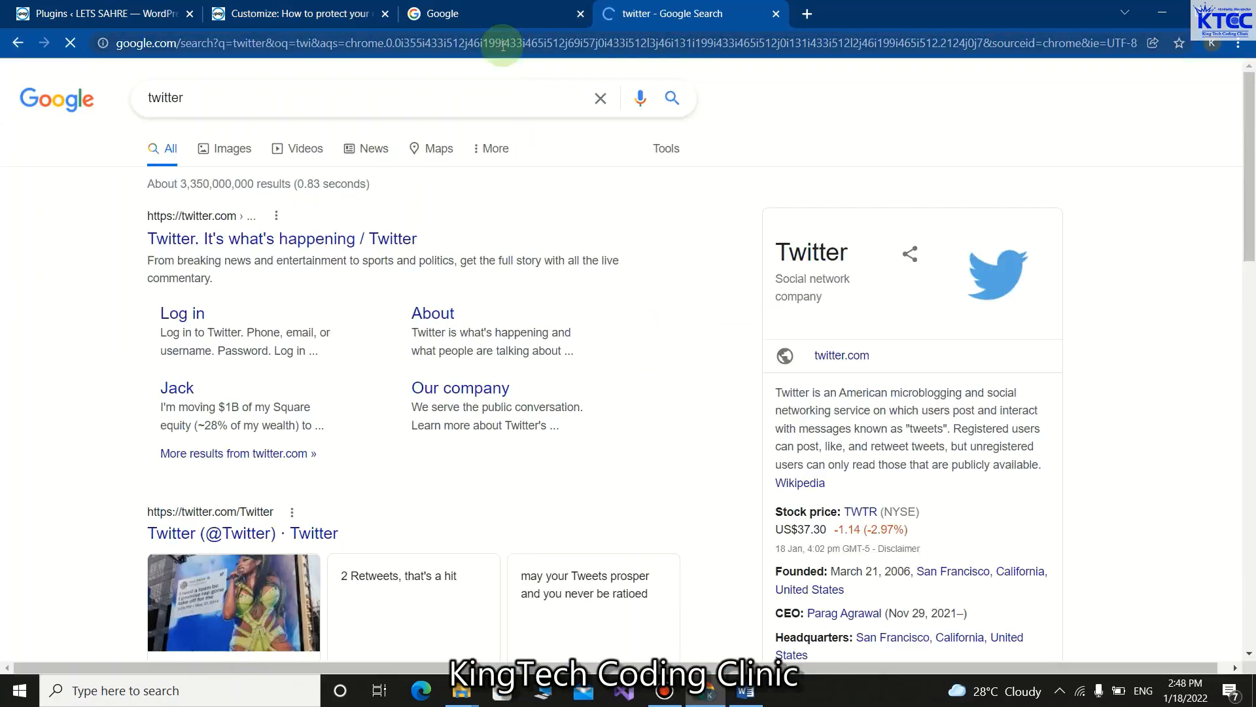
pyautogui.click(187, 316)
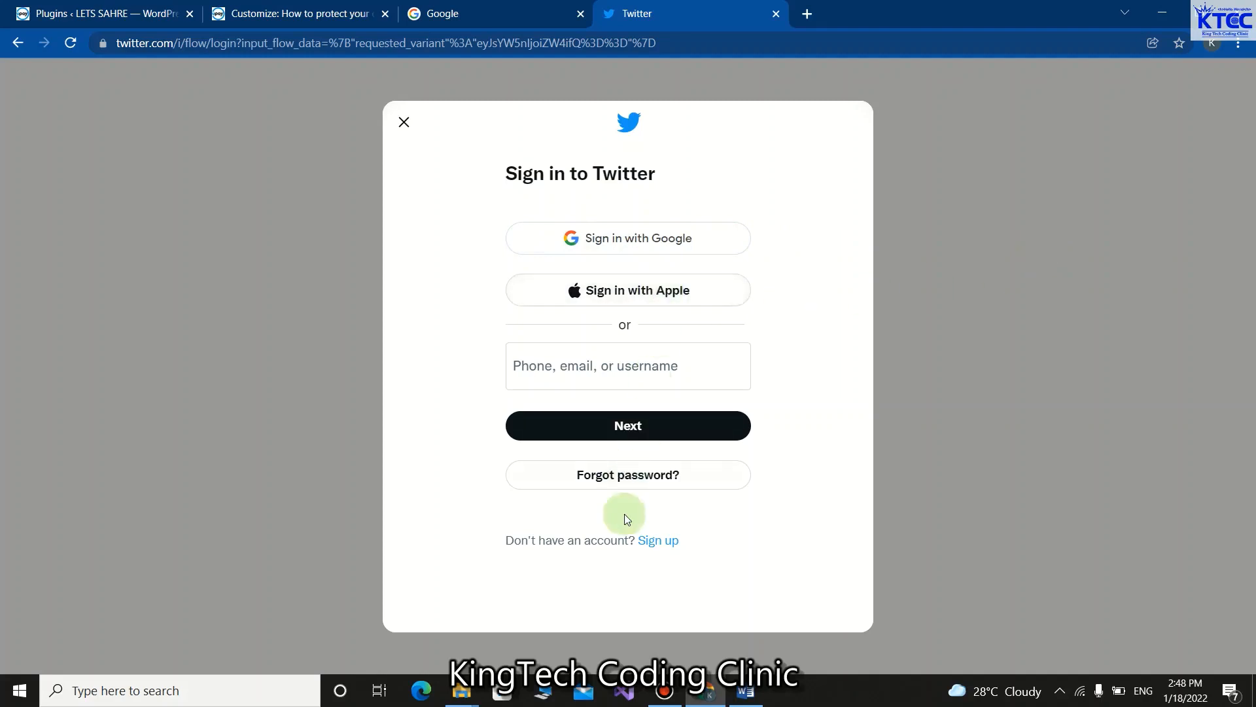
# Sign in to Twitter with the listed Google account and confirm sharing its details
pyautogui.click(598, 242)
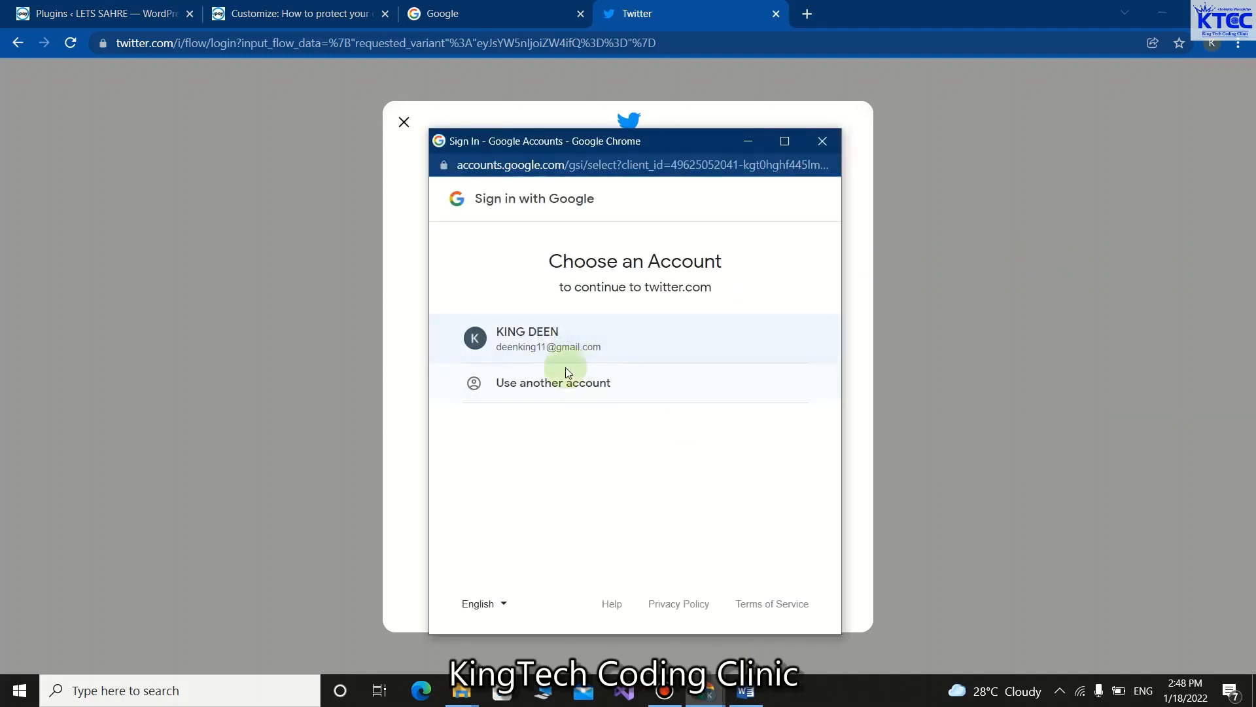
pyautogui.click(551, 336)
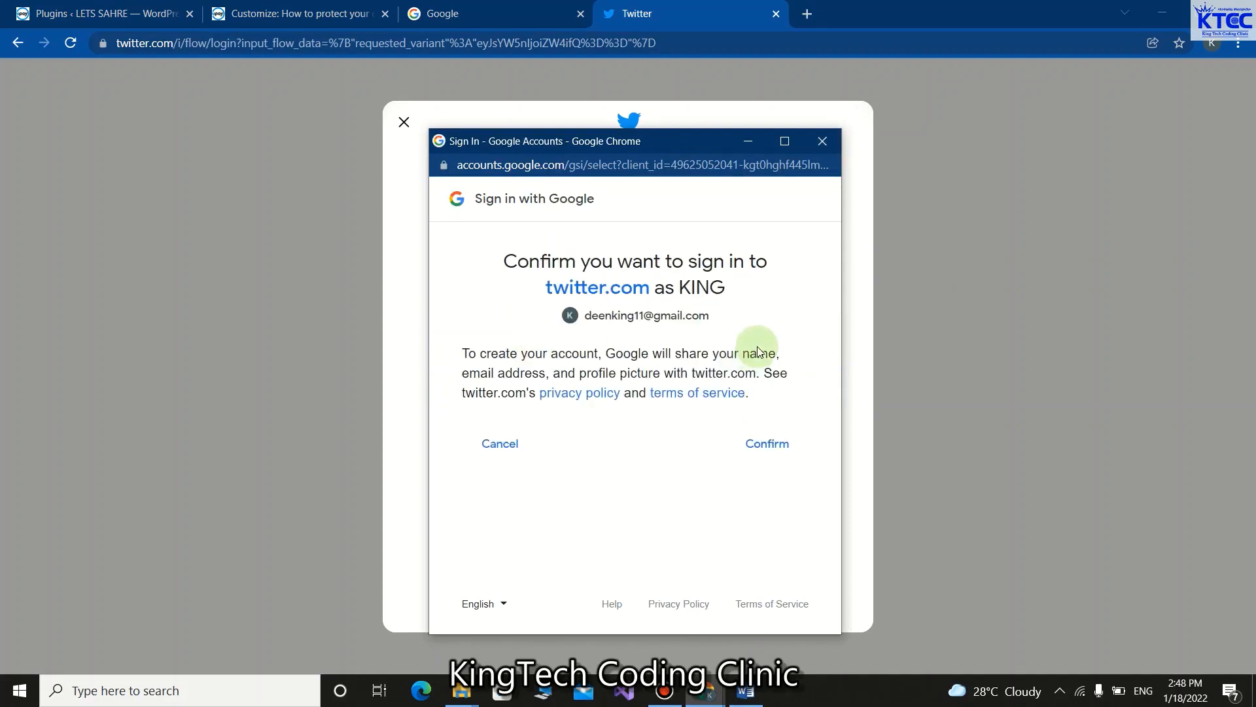
pyautogui.click(769, 452)
pyautogui.click(769, 450)
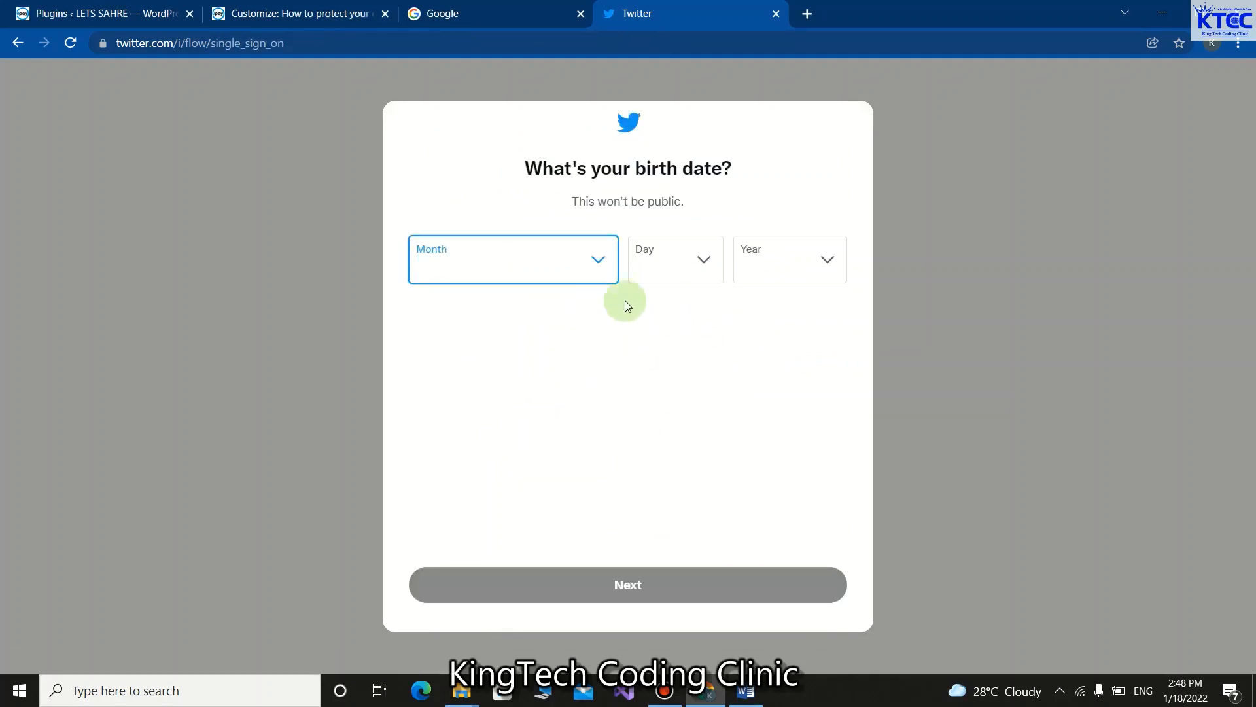
# Enter the account holder's date of birth in the Twitter sign-up and continue
pyautogui.click(599, 260)
pyautogui.click(539, 376)
pyautogui.click(705, 260)
pyautogui.click(676, 436)
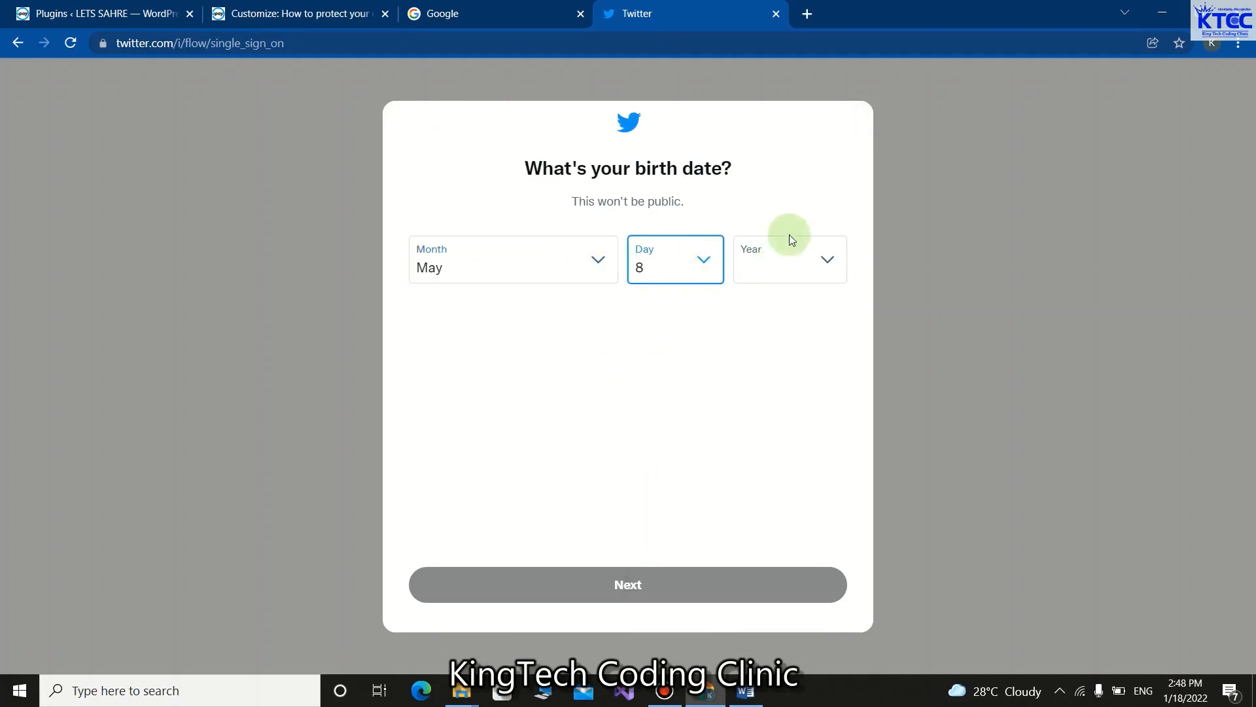
pyautogui.click(822, 265)
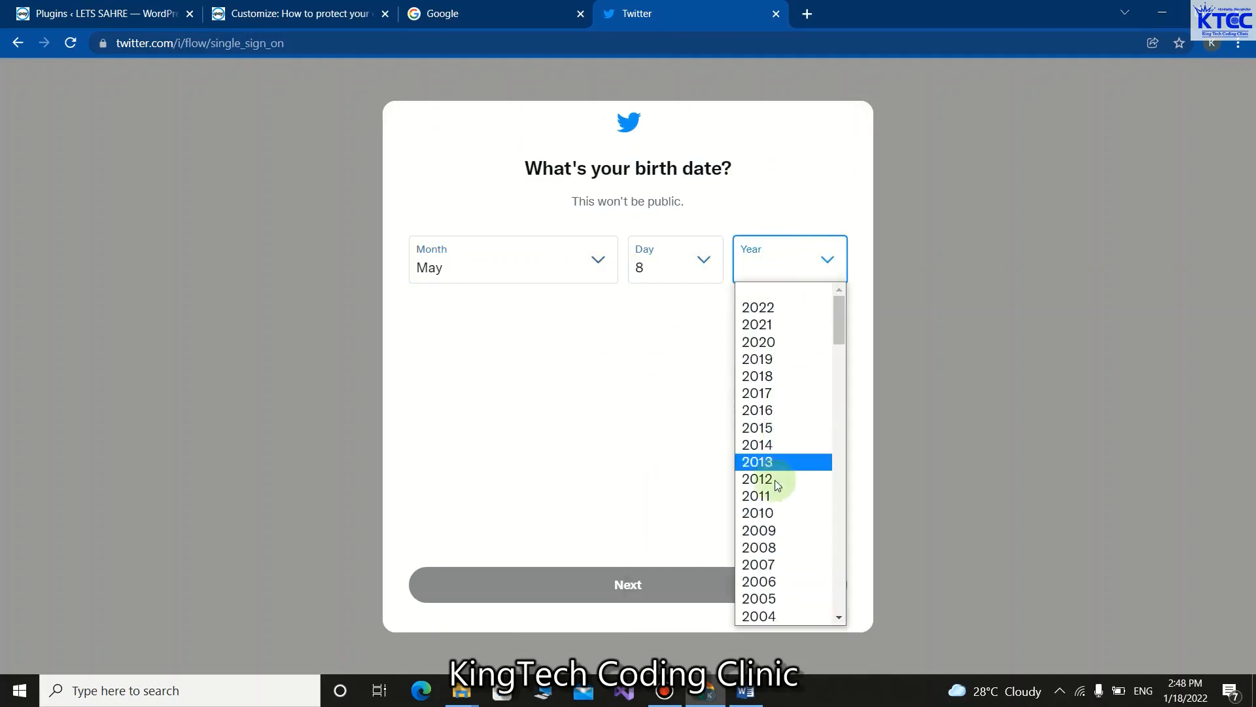
pyautogui.scroll(-12, 772, 527)
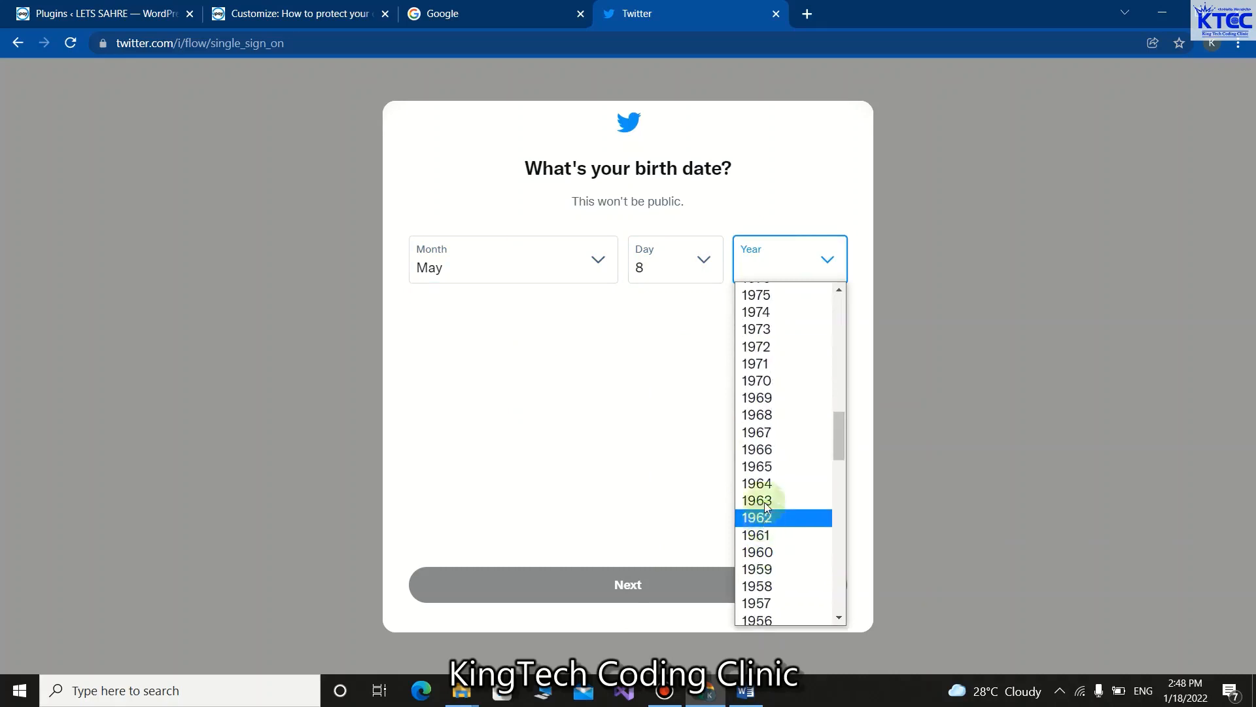
pyautogui.click(759, 380)
pyautogui.click(638, 588)
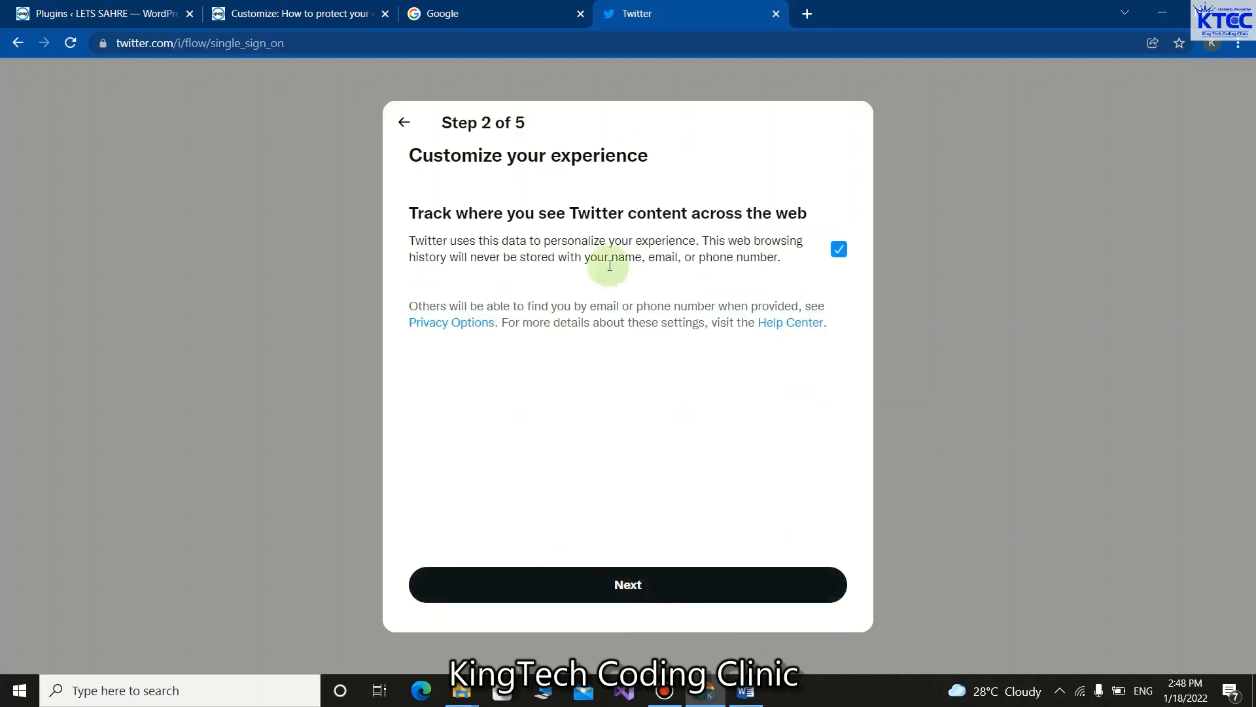
# Finish the Twitter sign-up with tracking left on, skipping bio, username and notifications, and follow the first suggested account
pyautogui.click(626, 589)
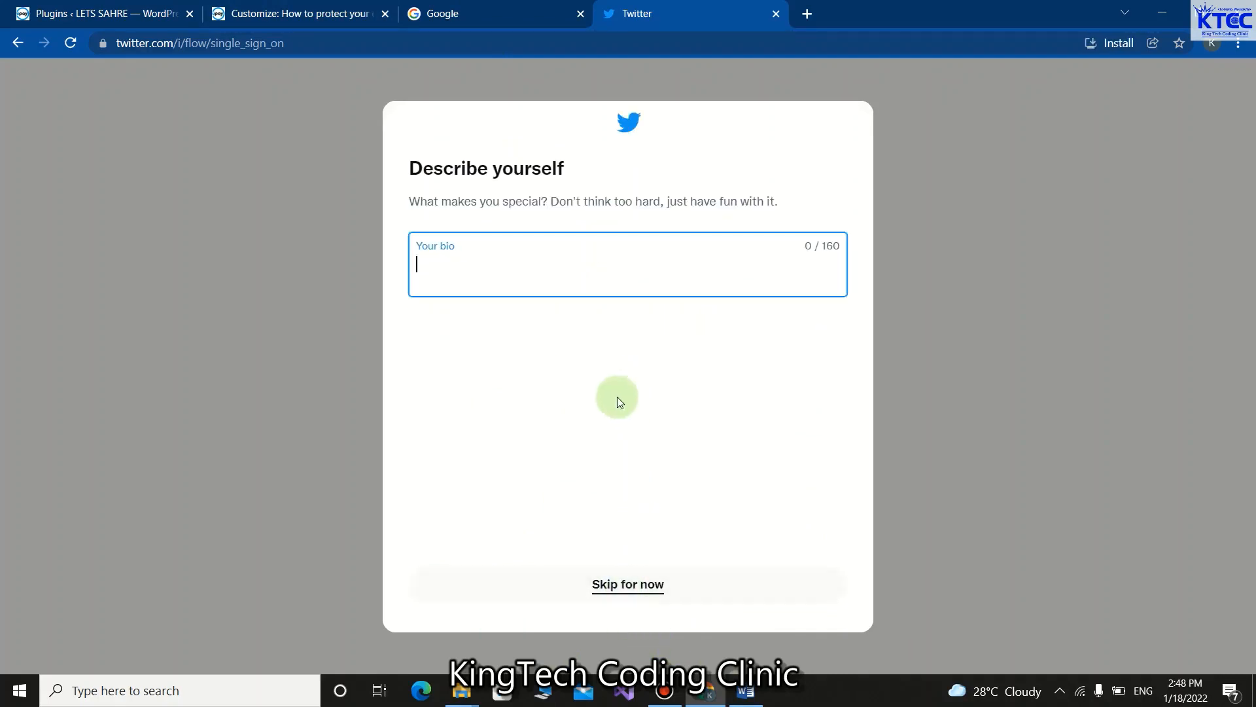
pyautogui.click(628, 592)
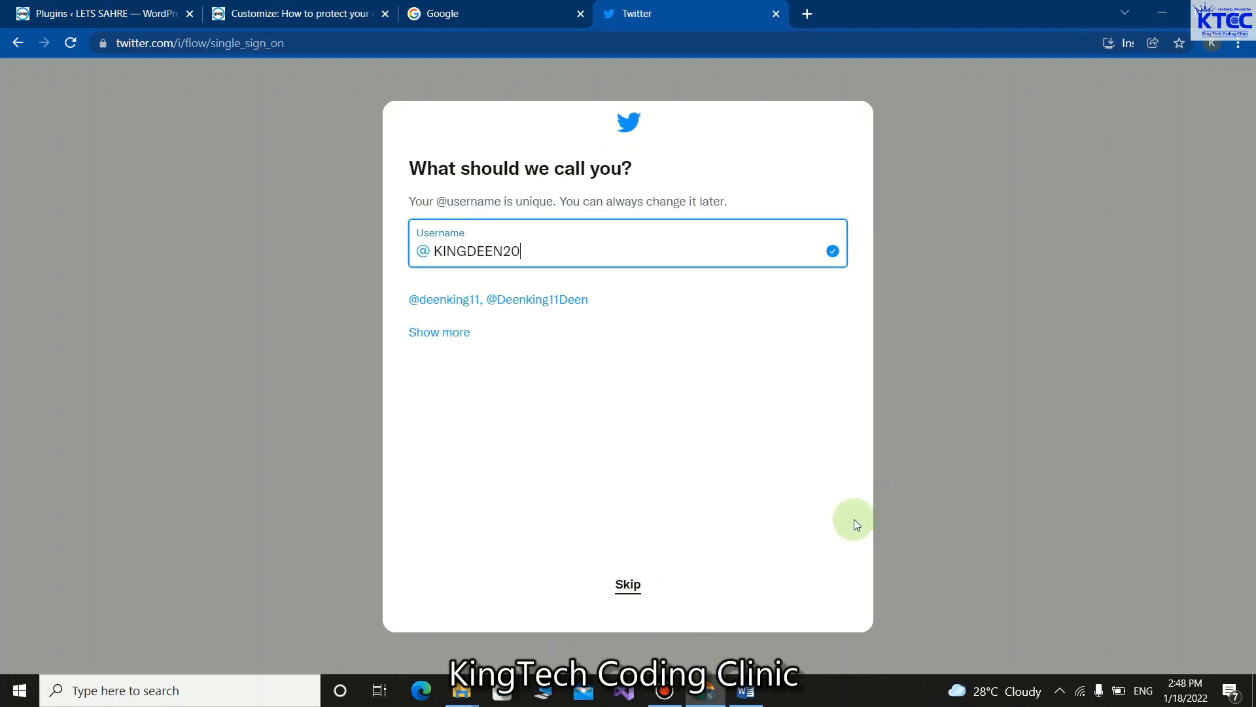
pyautogui.click(628, 582)
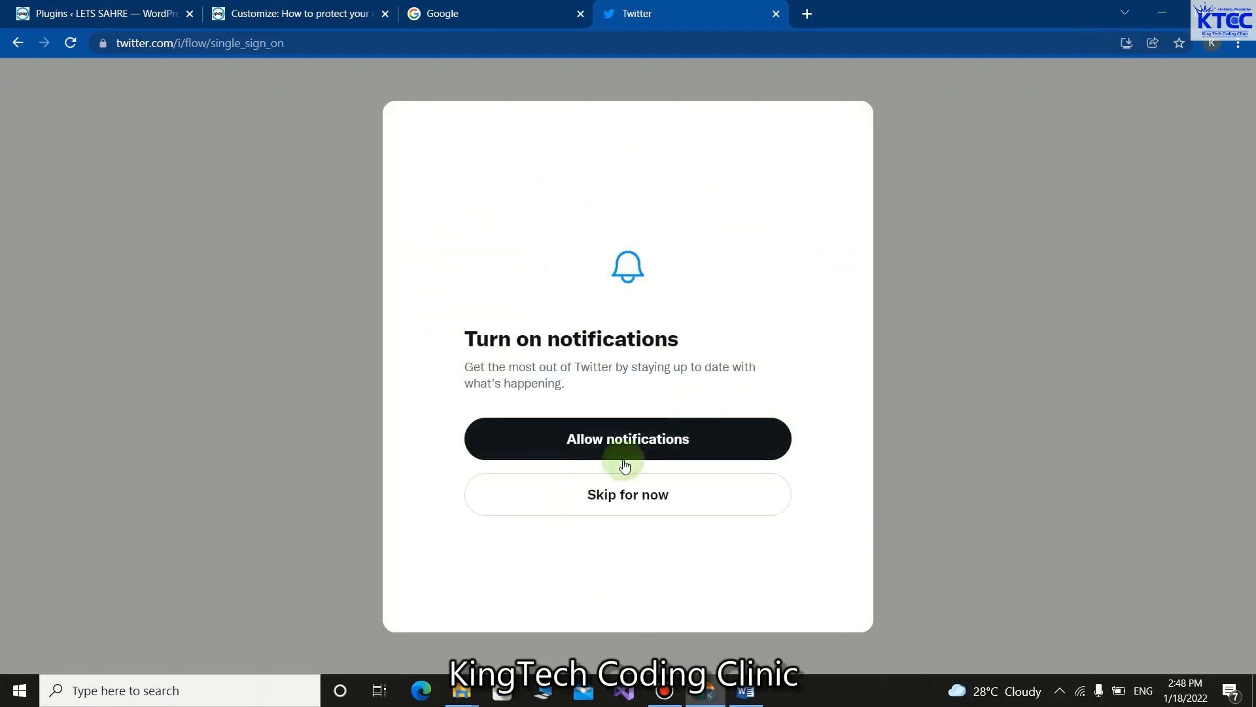
pyautogui.click(631, 494)
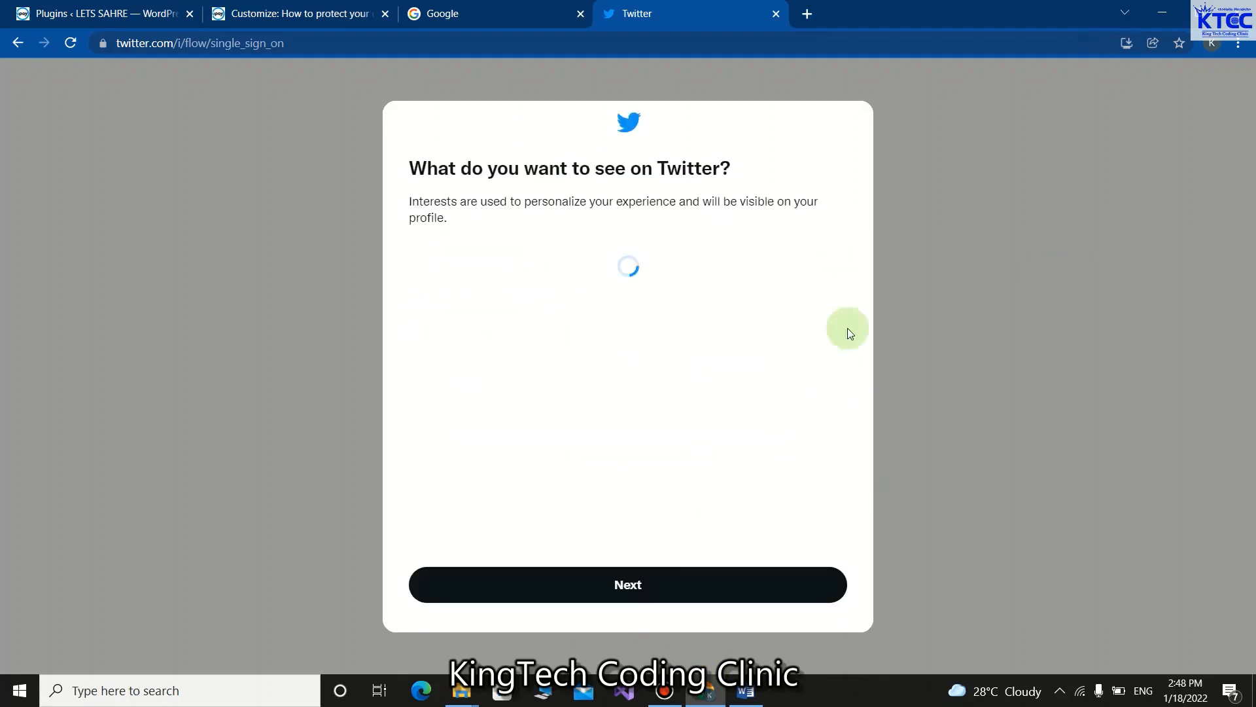
pyautogui.click(636, 584)
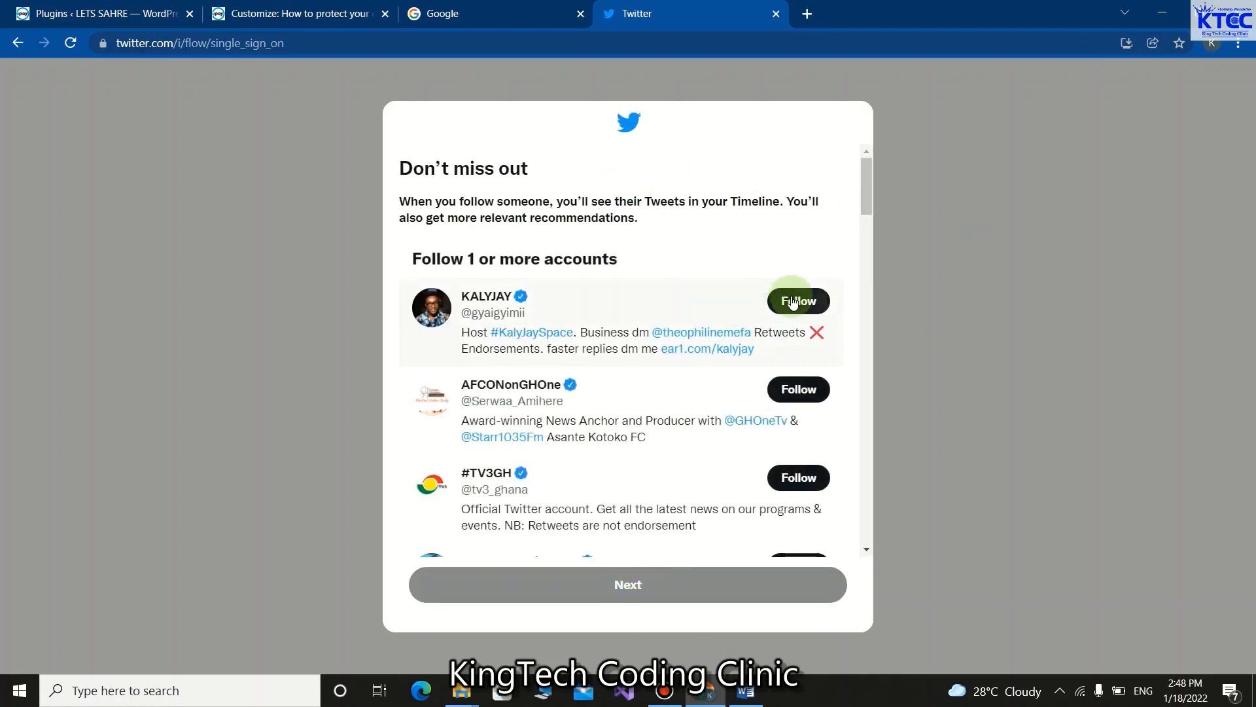
pyautogui.click(798, 301)
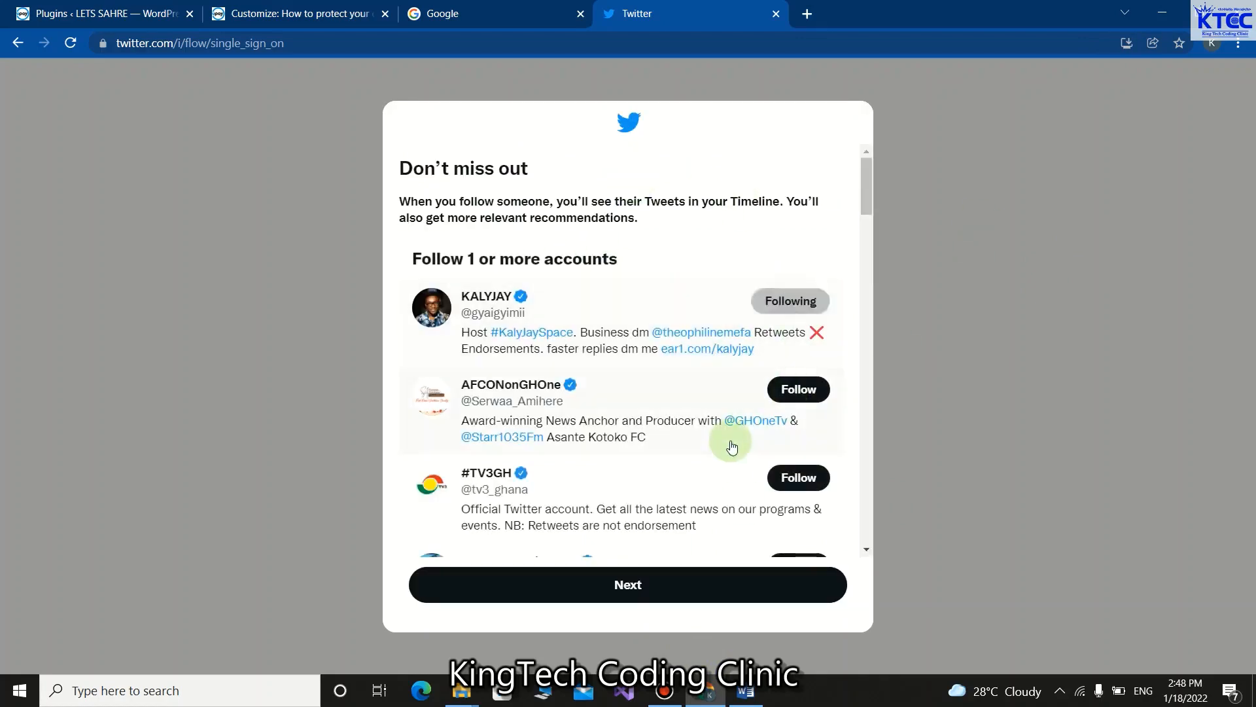
pyautogui.click(642, 584)
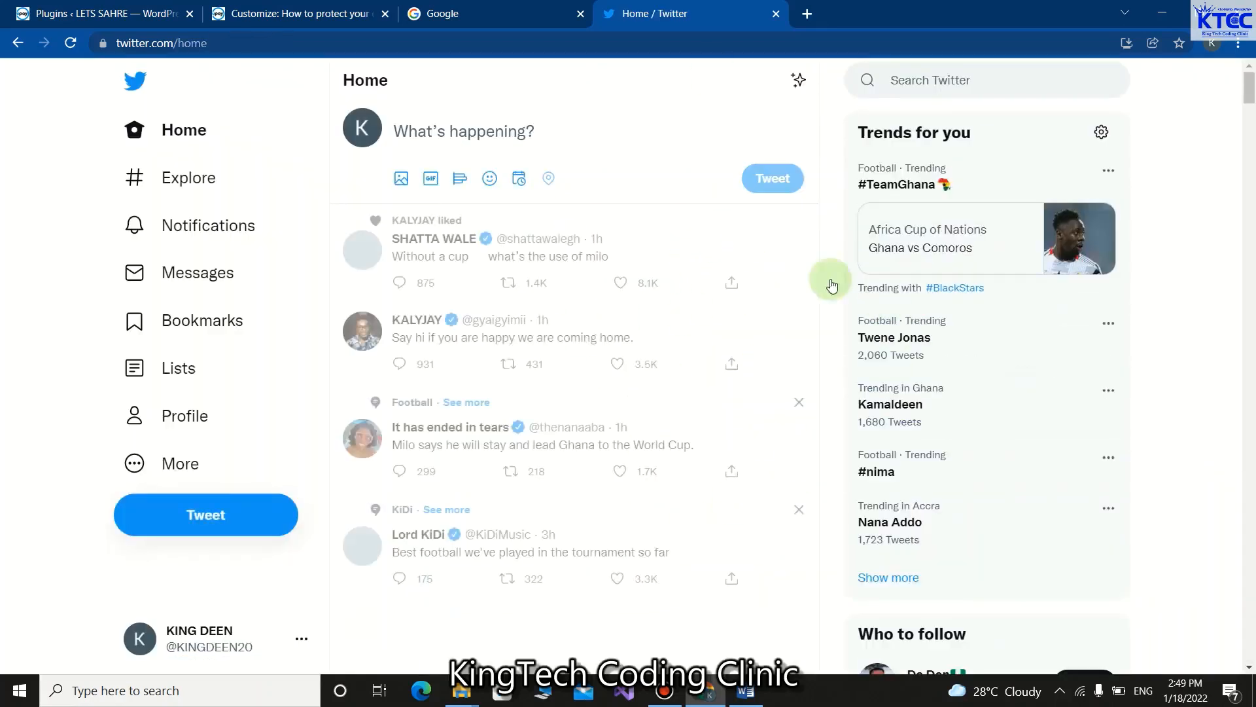
pyautogui.click(262, 43)
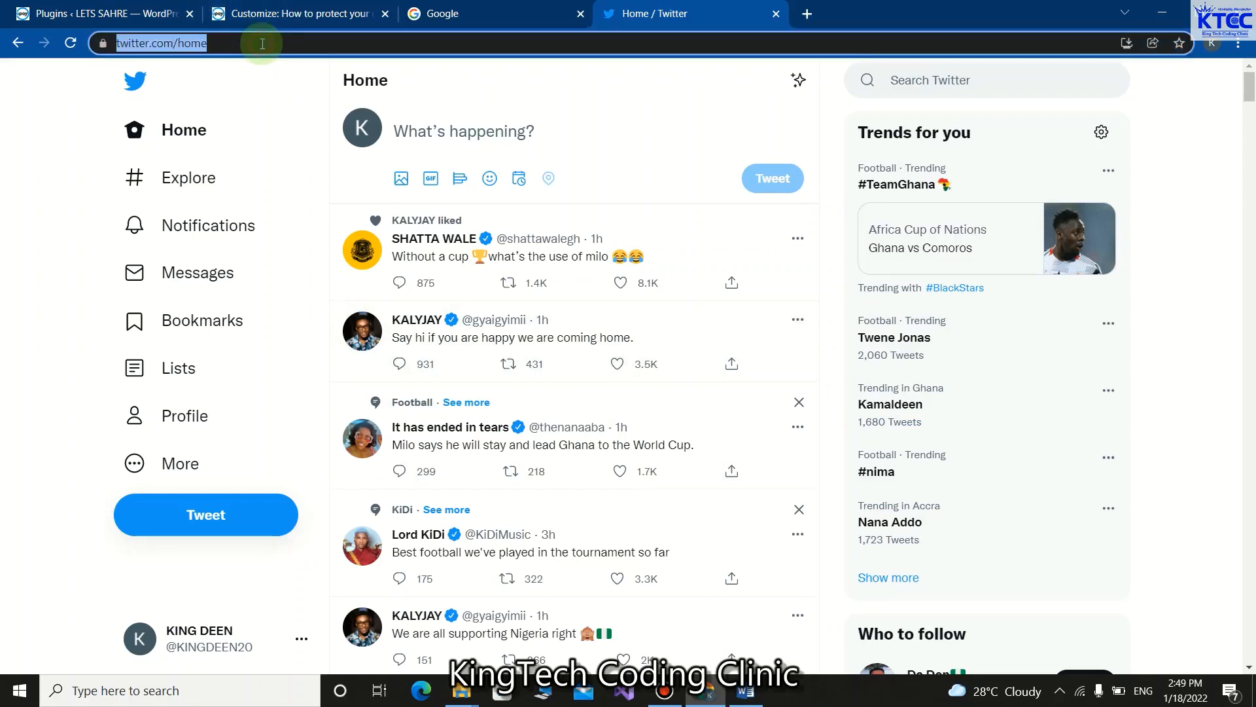
pyautogui.click(263, 43)
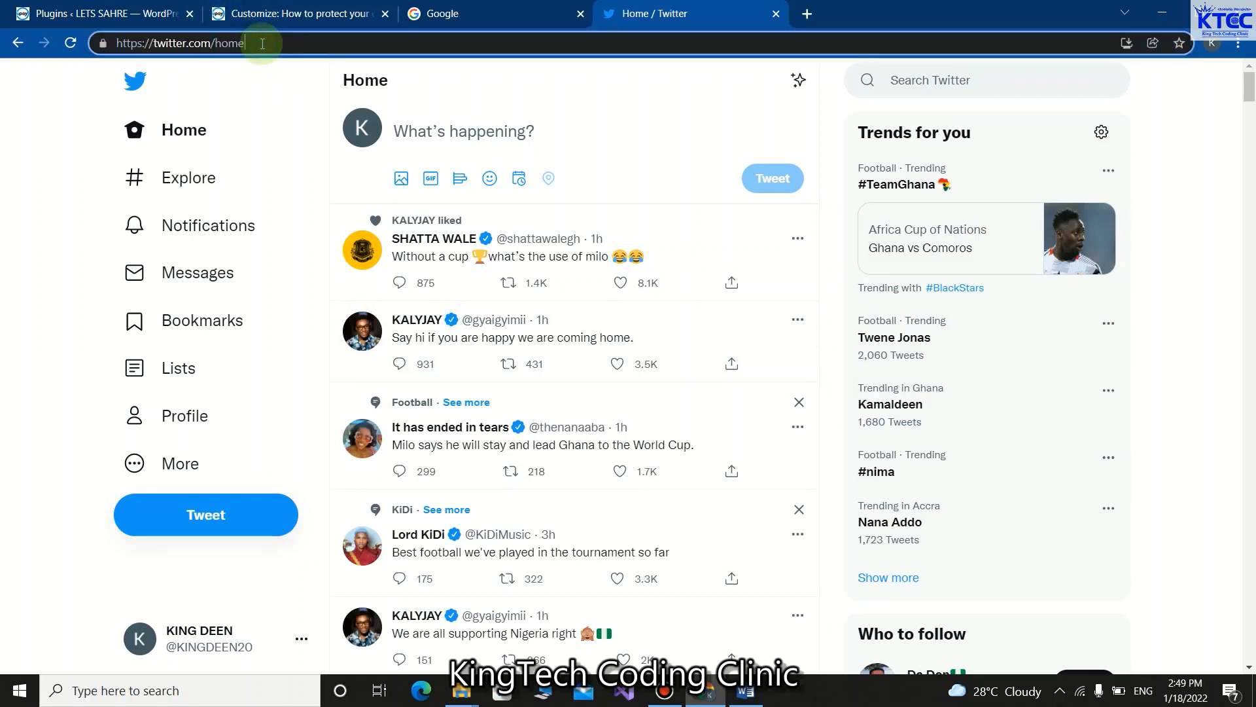
pyautogui.hotkey('ctrl', 'a')
pyautogui.hotkey('ctrl', 'c')
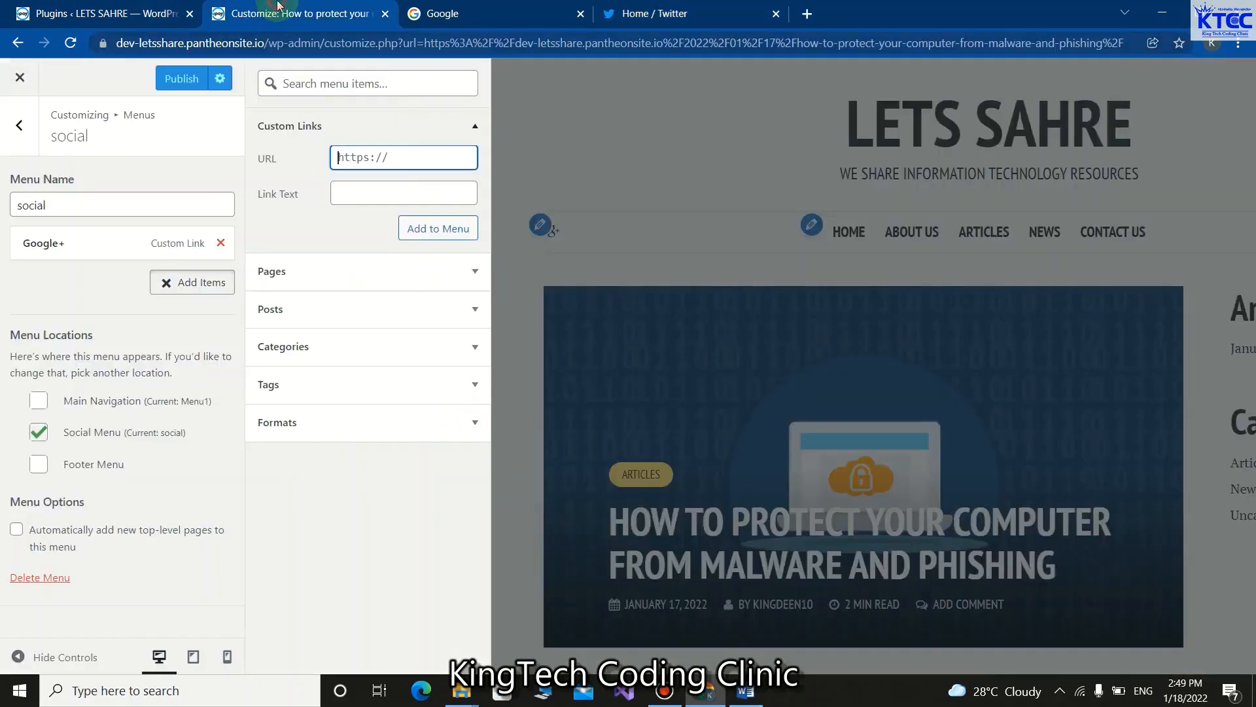
# Add a custom link with the copied Twitter home address and the link text "twitter" to the social menu
pyautogui.click(277, 13)
pyautogui.click(410, 157)
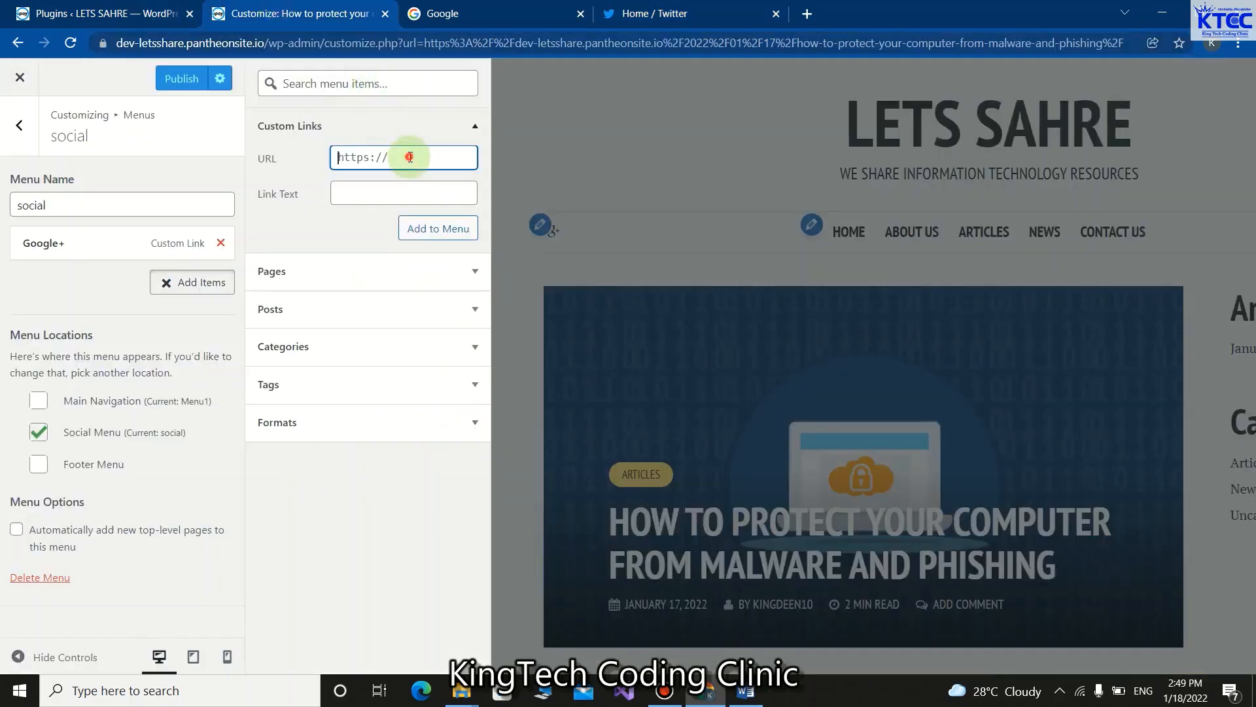
pyautogui.hotkey('ctrl', 'v')
pyautogui.click(350, 198)
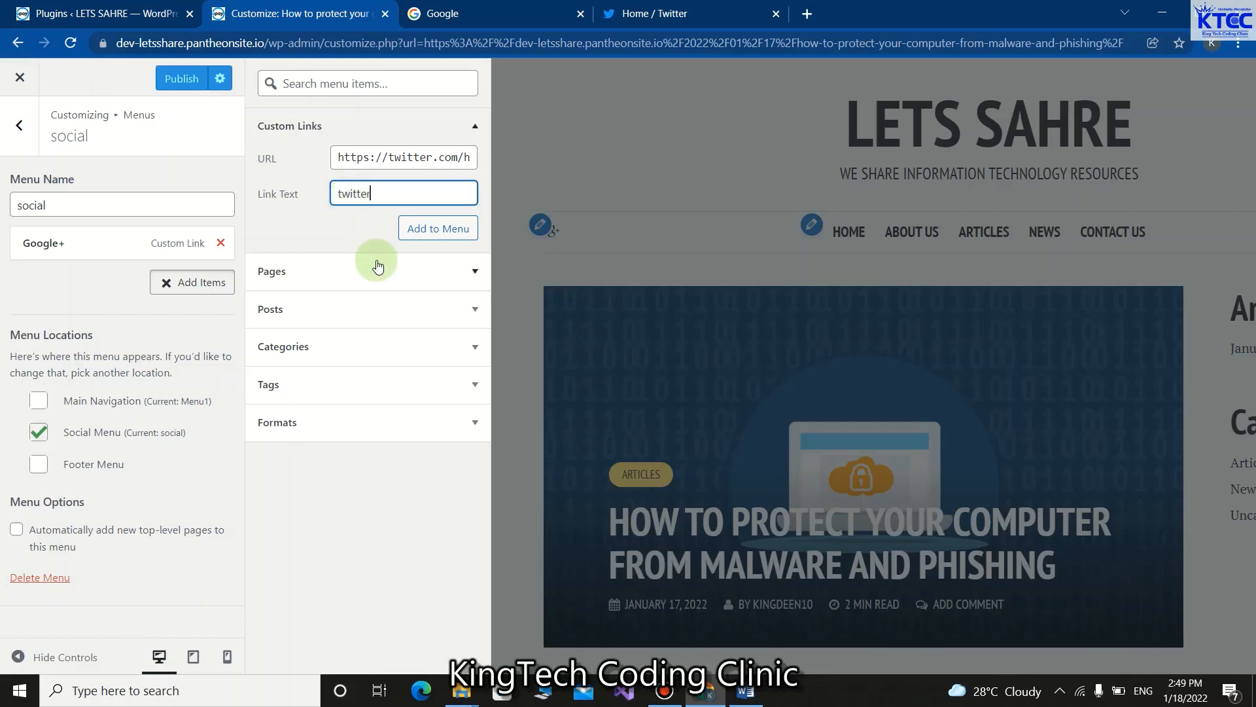
pyautogui.click(432, 232)
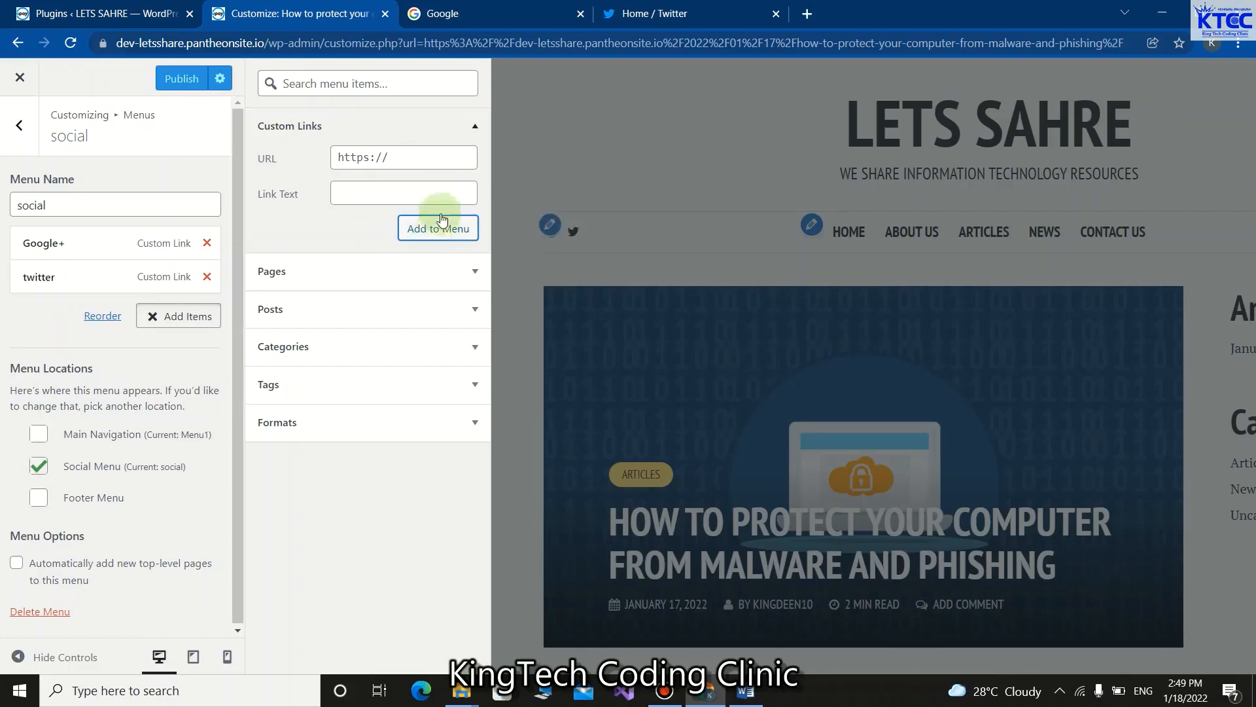
pyautogui.click(807, 13)
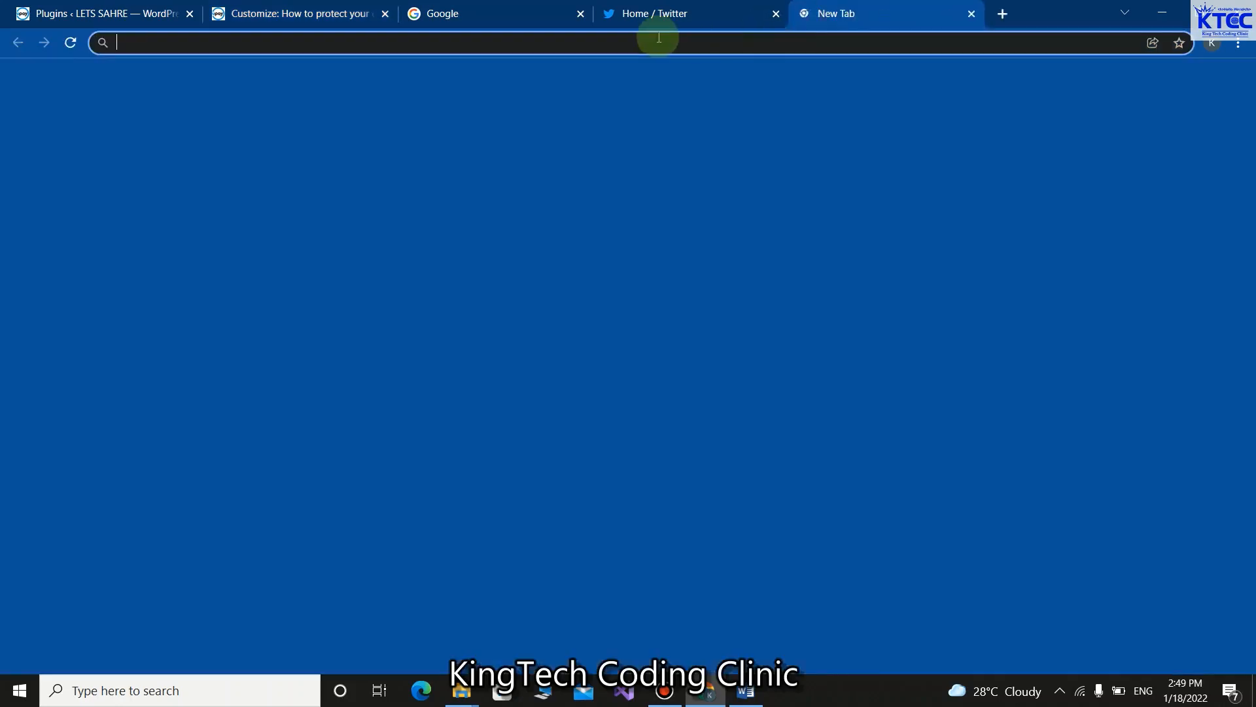
pyautogui.write('2')
pyautogui.press('BackSpace')
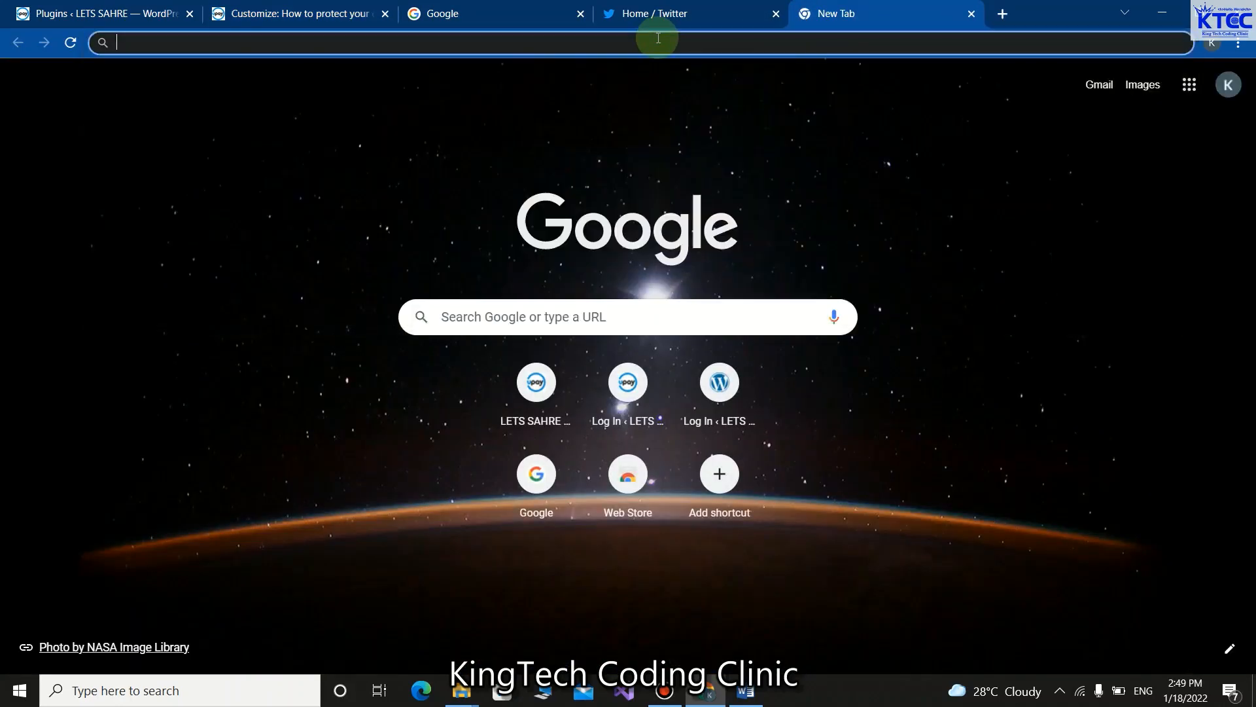
pyautogui.write('www')
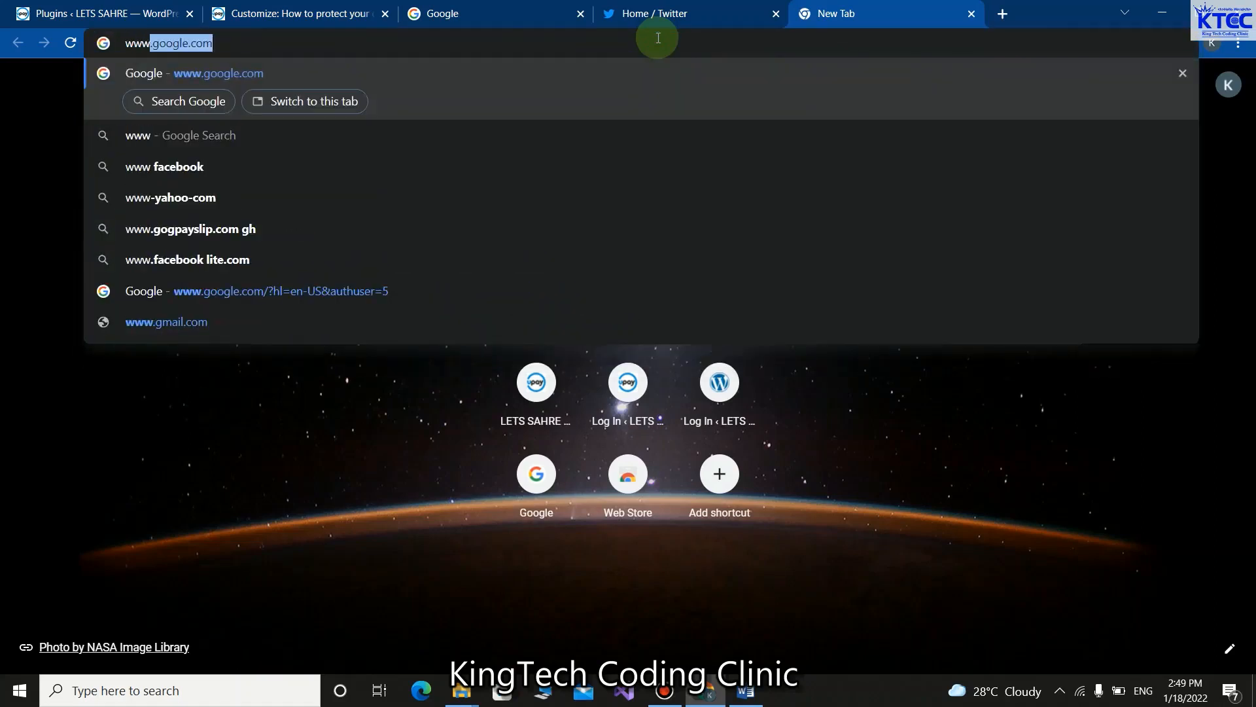
pyautogui.write('.facebook.com')
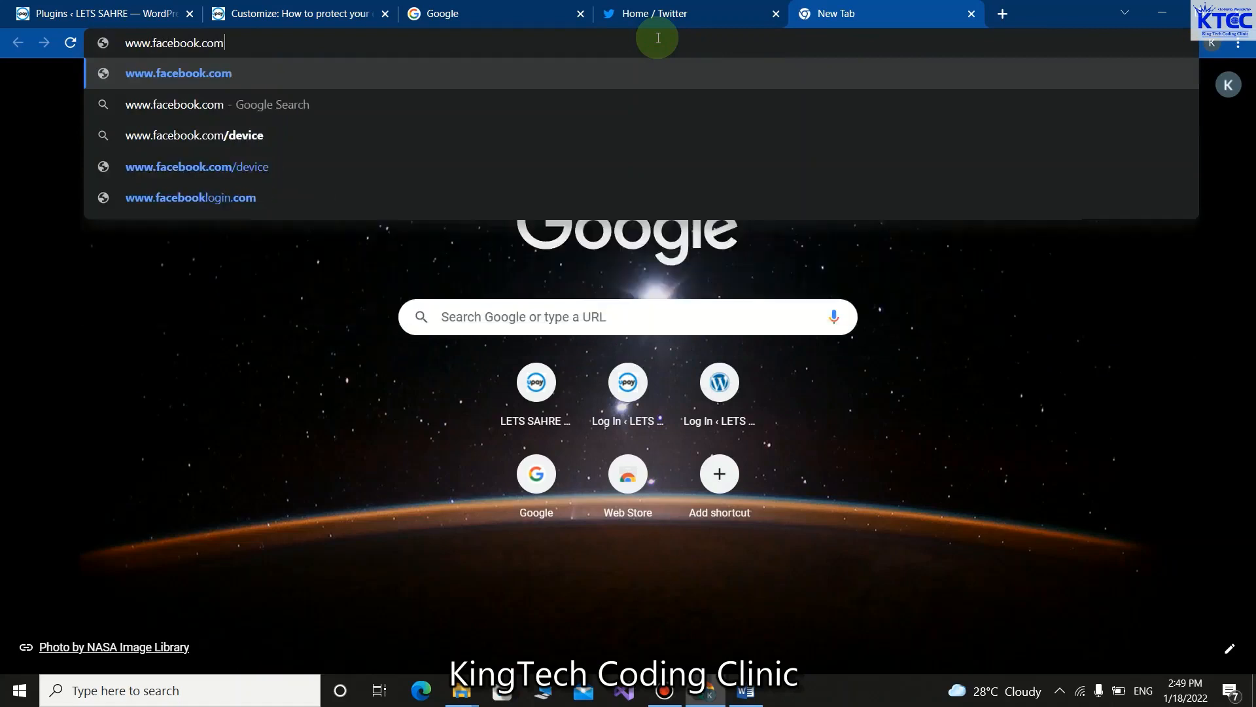
pyautogui.press('Return')
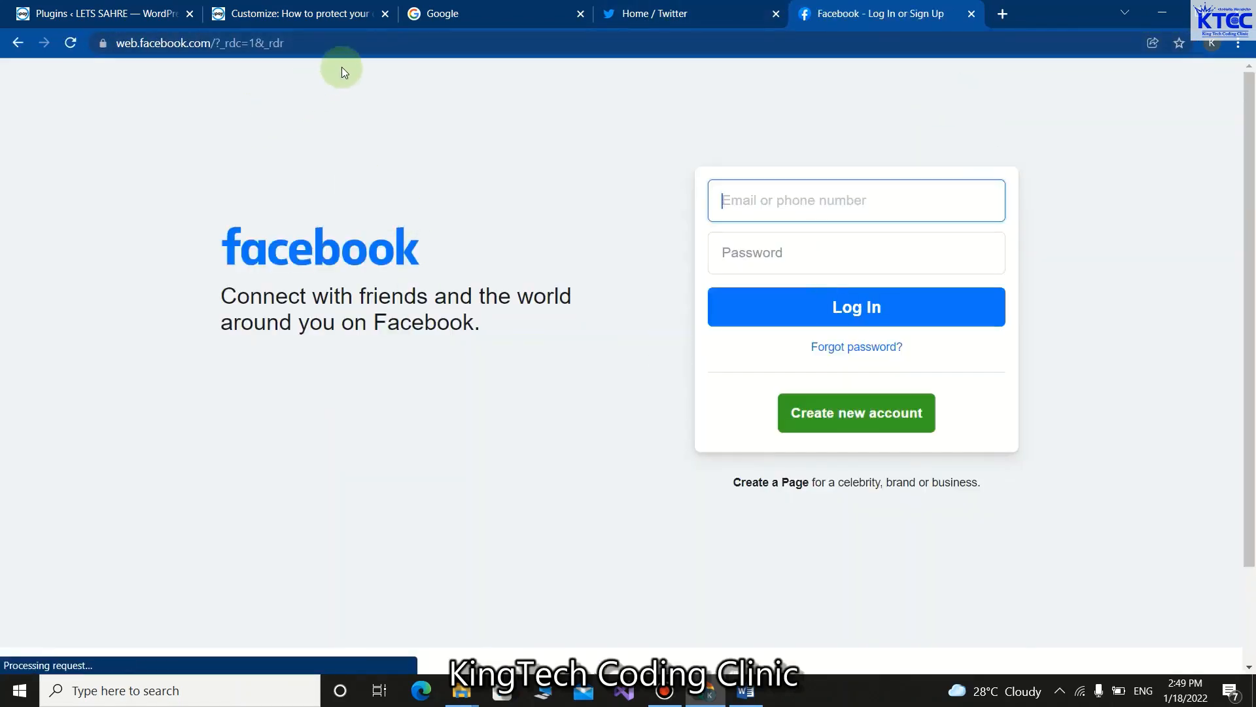
pyautogui.click(352, 43)
pyautogui.click(354, 44)
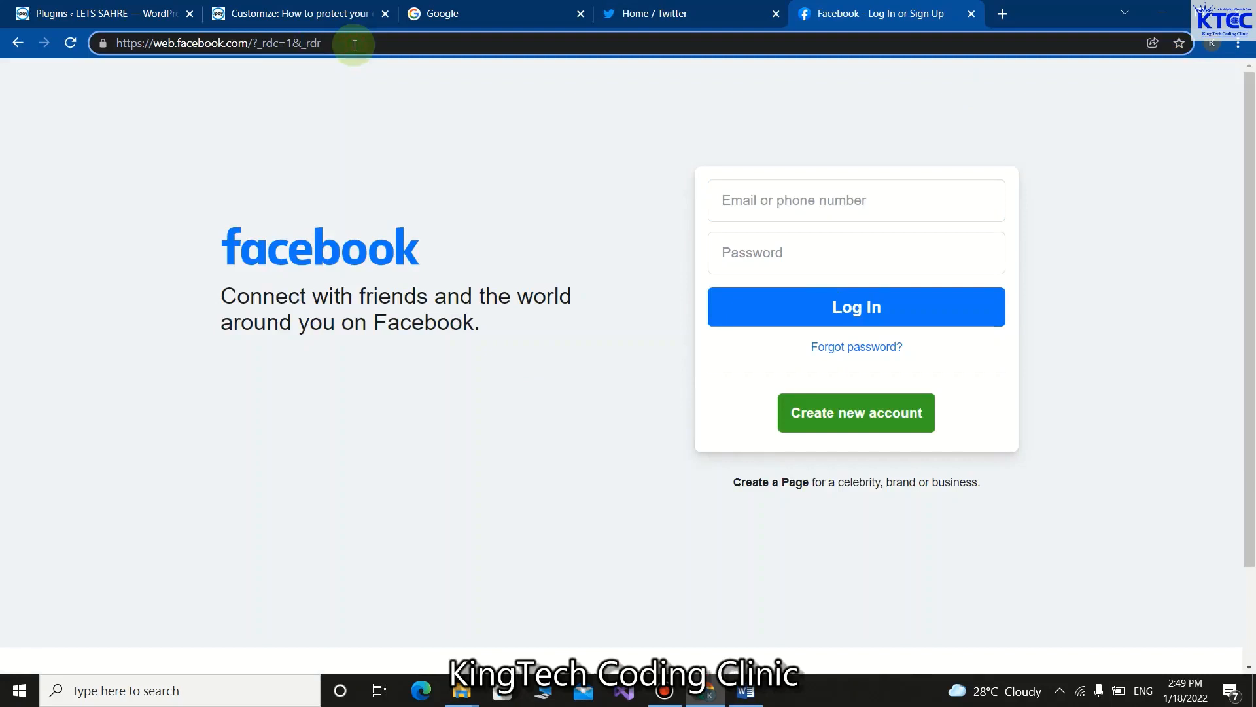
pyautogui.hotkey('ctrl', 'a')
pyautogui.hotkey('ctrl', 'c')
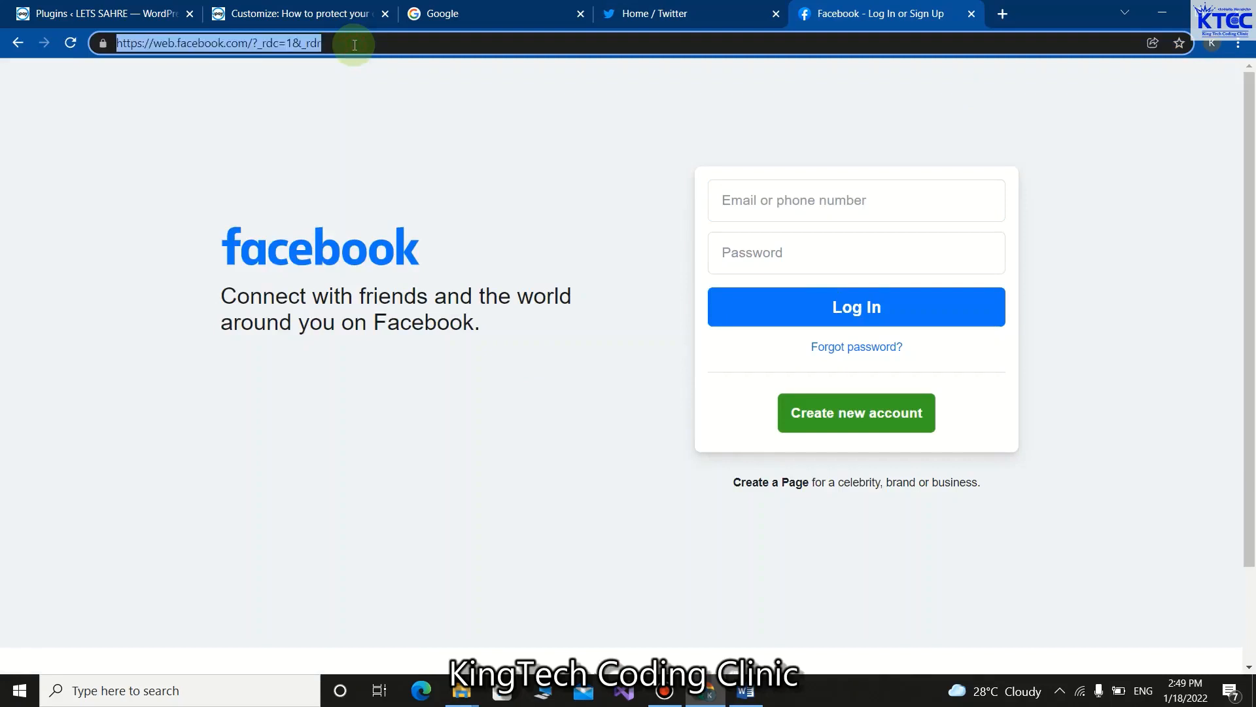
# Add a custom link with the copied Facebook address and the text "facebook" to the social menu, and publish the changes
pyautogui.click(324, 13)
pyautogui.click(424, 161)
pyautogui.hotkey('ctrl', 'v')
pyautogui.click(426, 191)
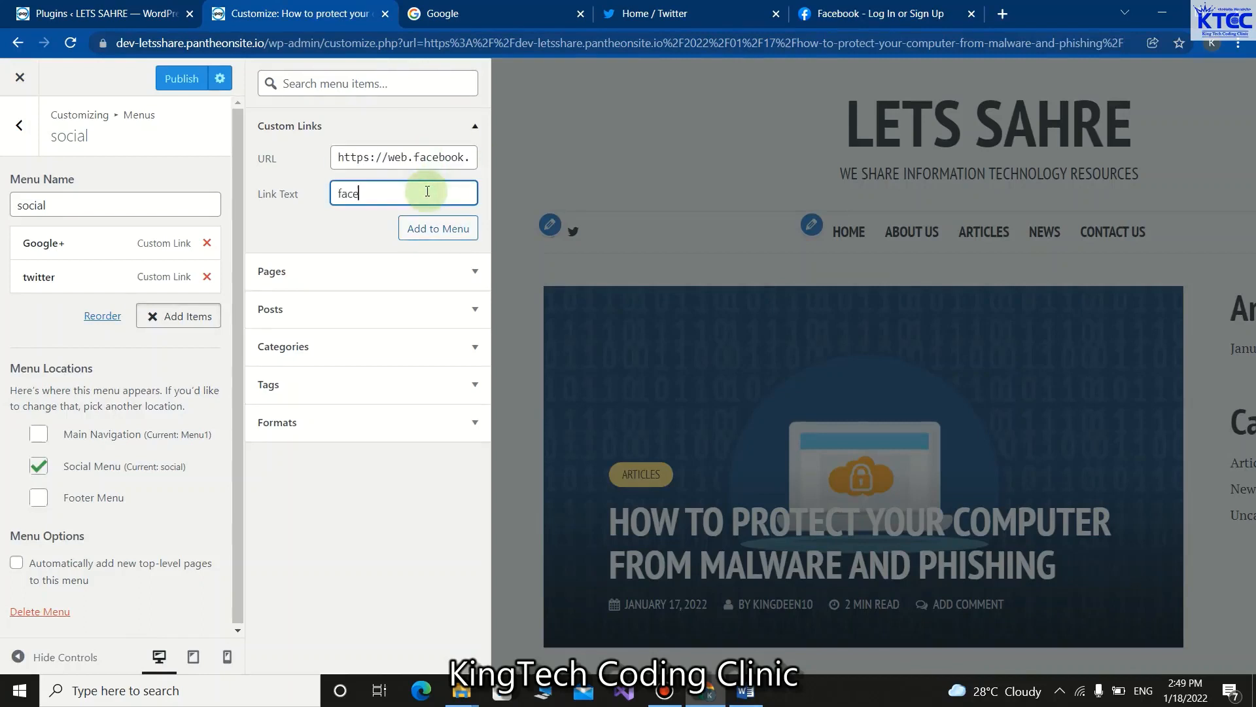
pyautogui.click(439, 229)
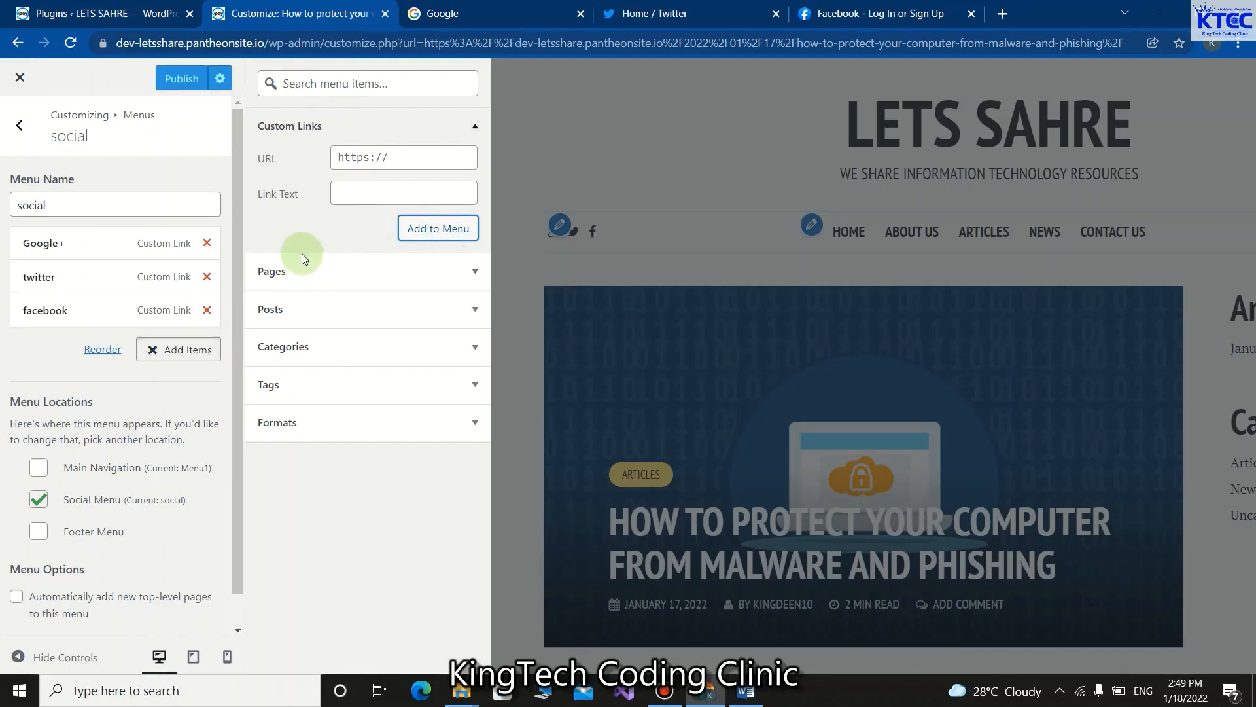
pyautogui.click(189, 80)
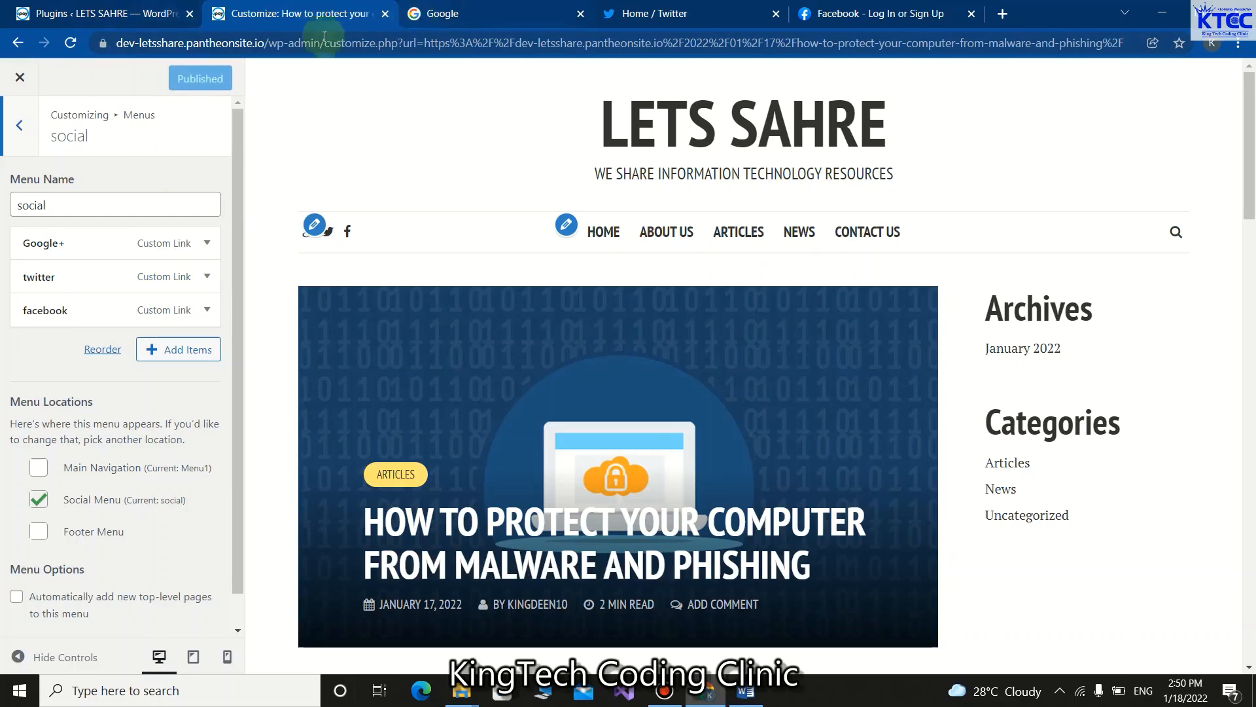
# Close the Customizer and go through the WordPress dashboard to the live site's homepage
pyautogui.click(21, 78)
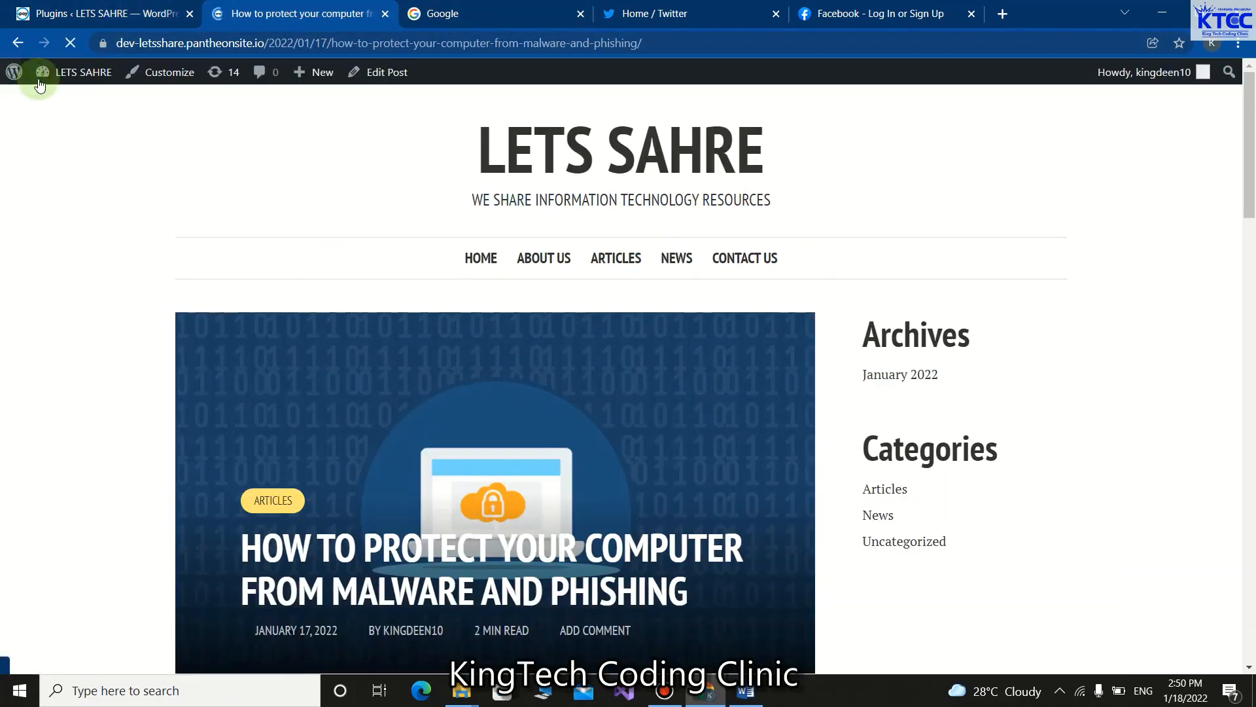
pyautogui.moveTo(75, 74)
pyautogui.click(62, 103)
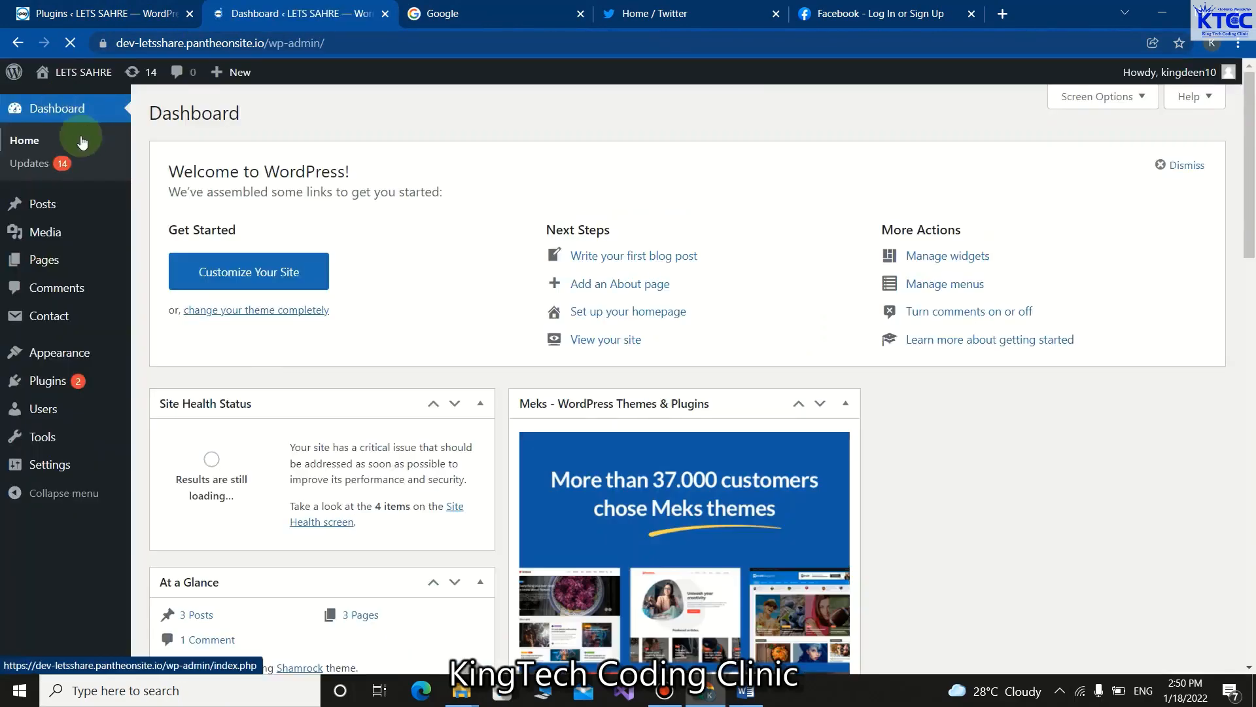
pyautogui.moveTo(65, 100)
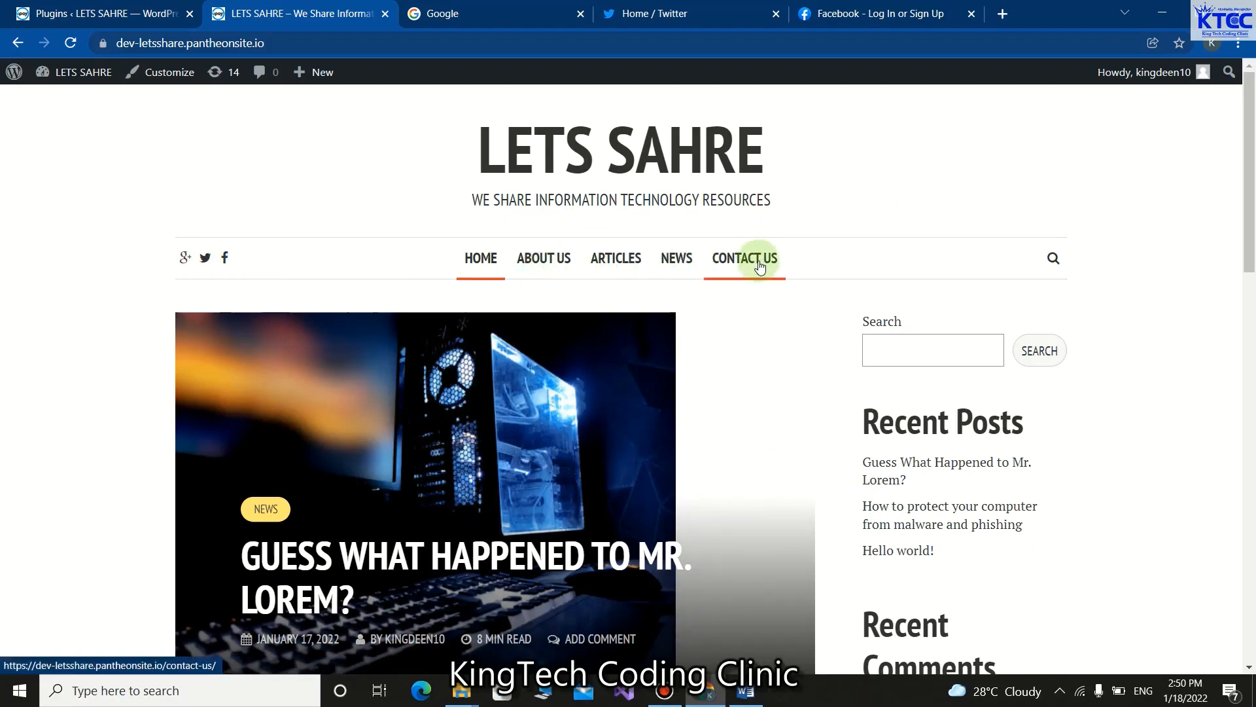
# Open the malware and phishing post from the homepage and check its share links and the social icons in the header
pyautogui.scroll(-15, 474, 412)
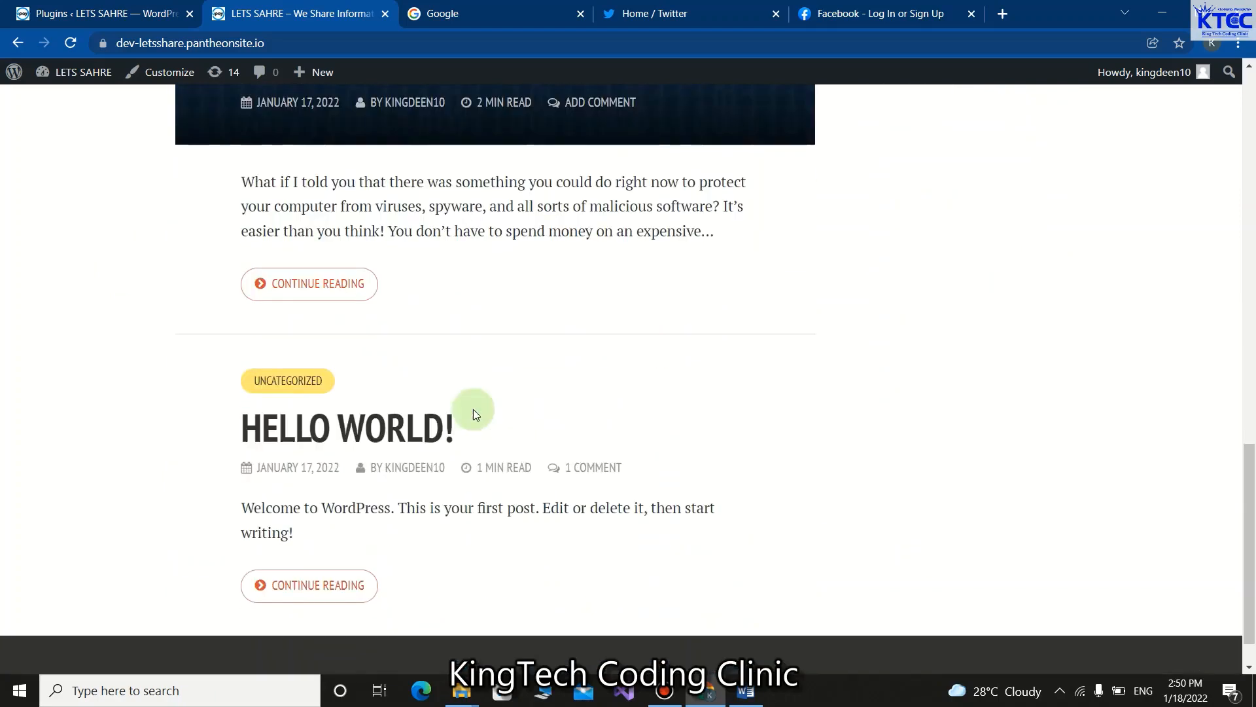
pyautogui.scroll(4, 497, 484)
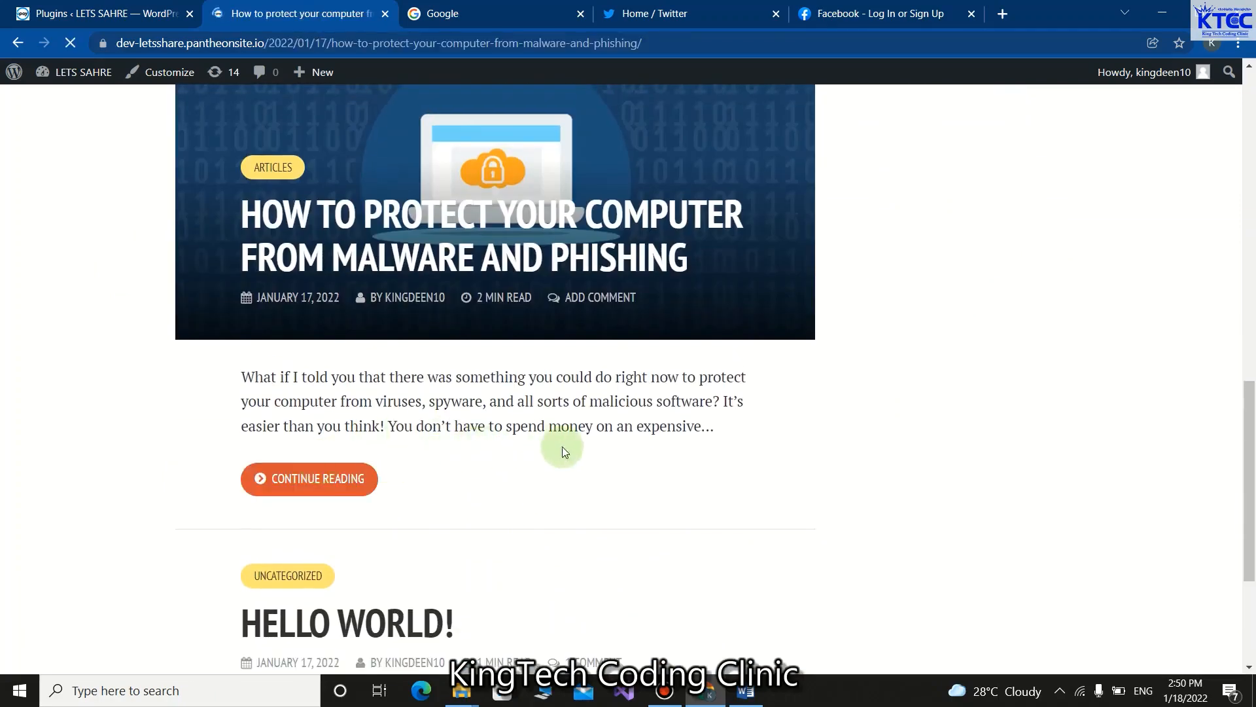
pyautogui.scroll(-20, 544, 410)
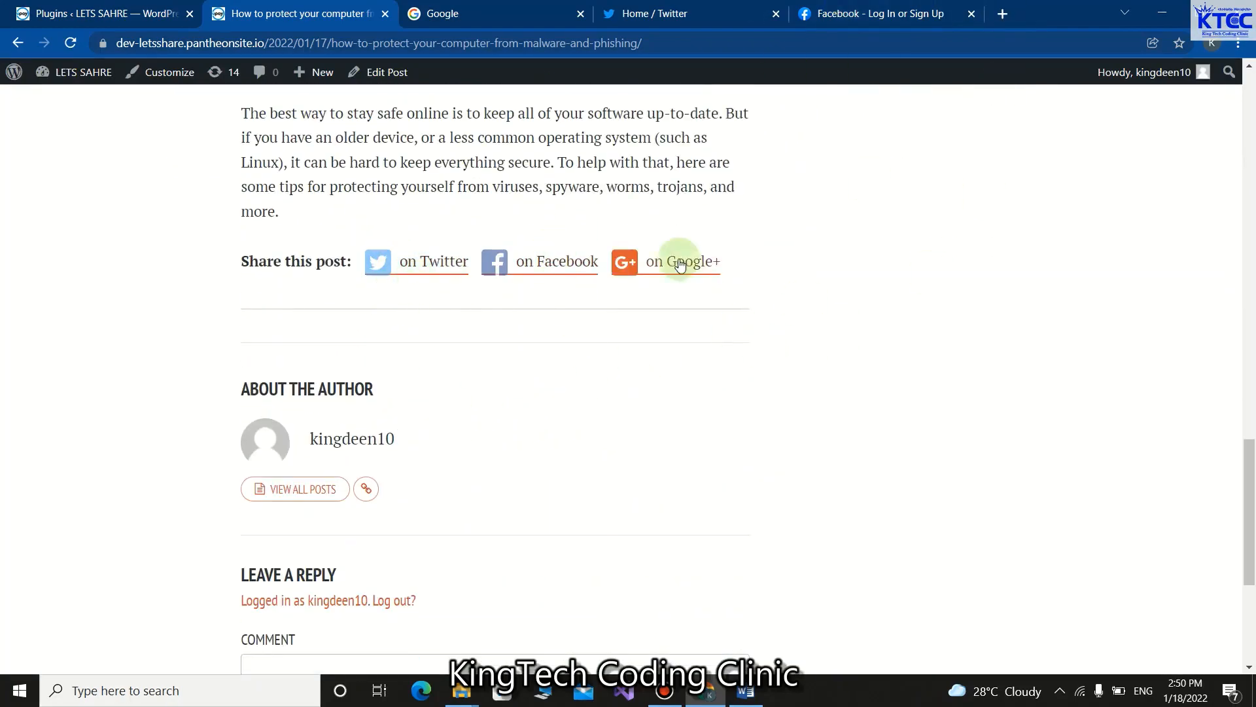
pyautogui.scroll(15, 674, 262)
pyautogui.scroll(7, 680, 265)
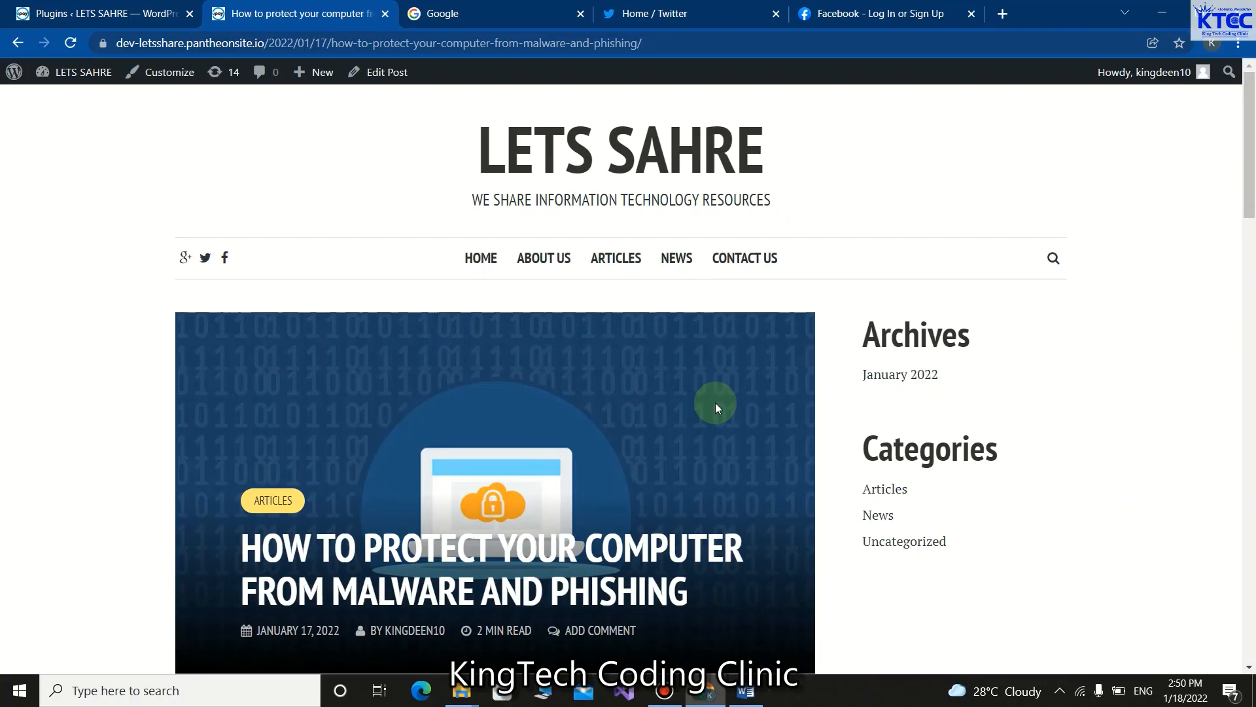
# Review the whole malware and phishing post, including its body text, share links, author section and comment form
pyautogui.scroll(-3, 716, 402)
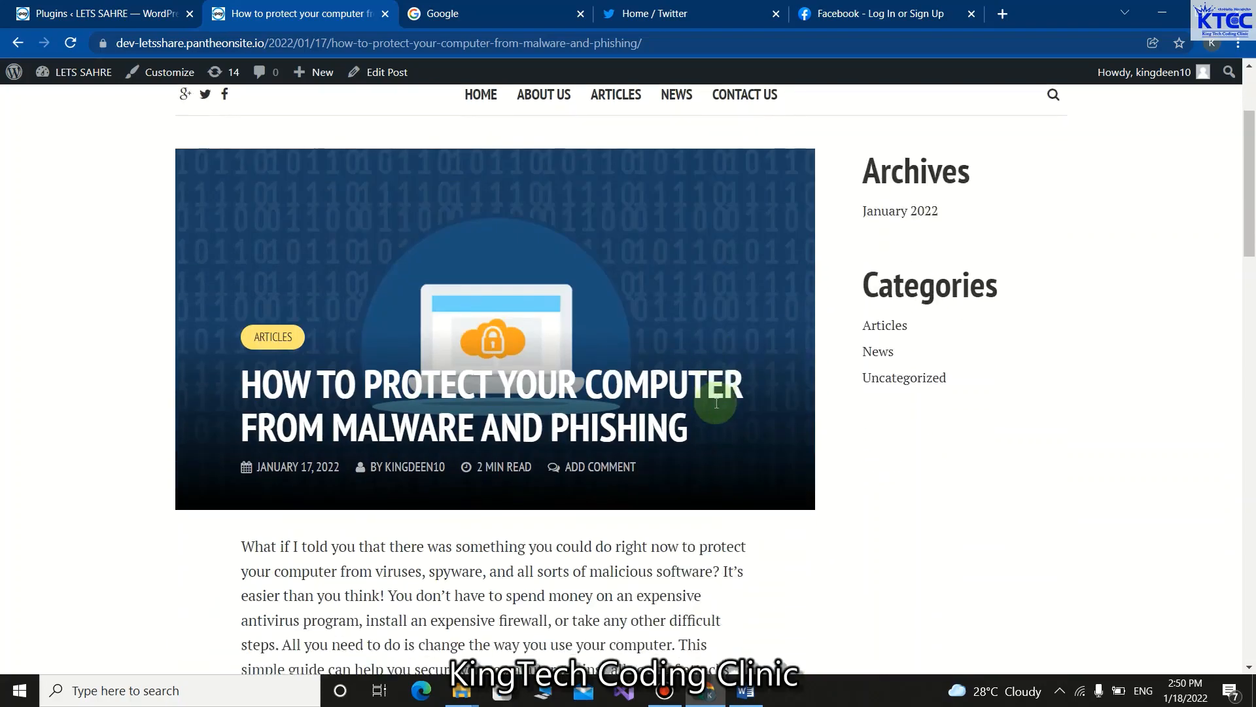
pyautogui.scroll(-8, 748, 354)
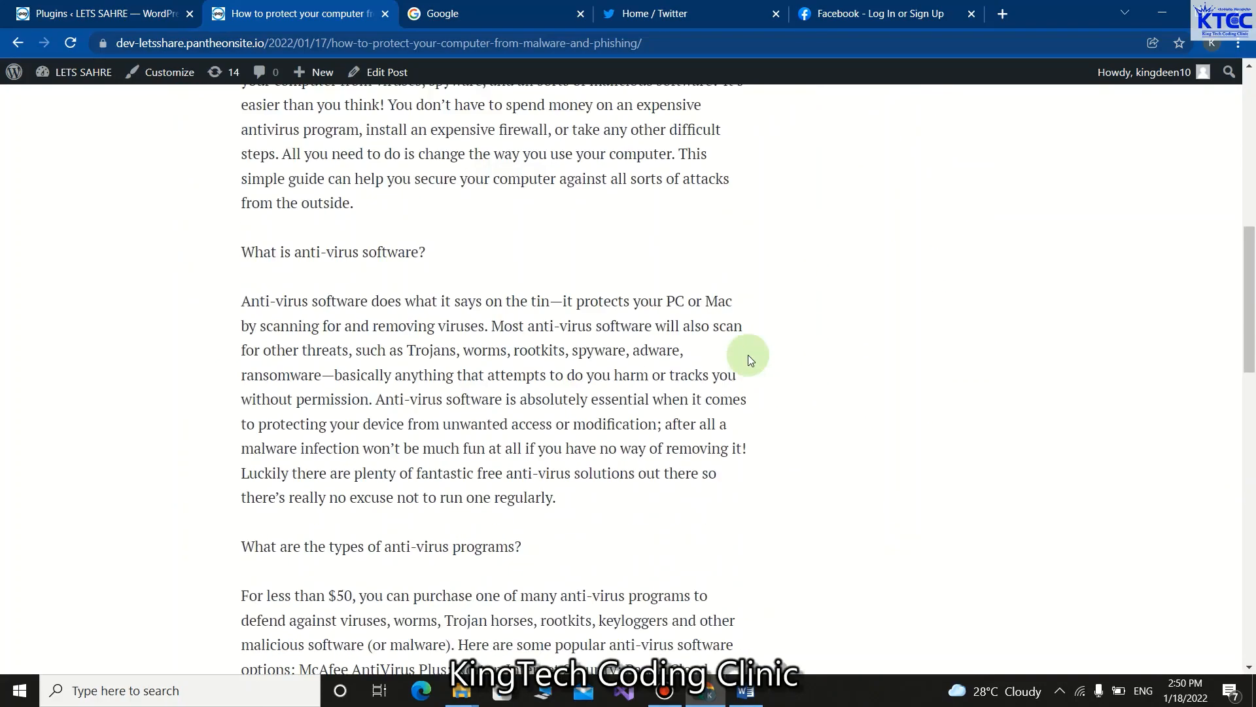
pyautogui.scroll(-20, 748, 354)
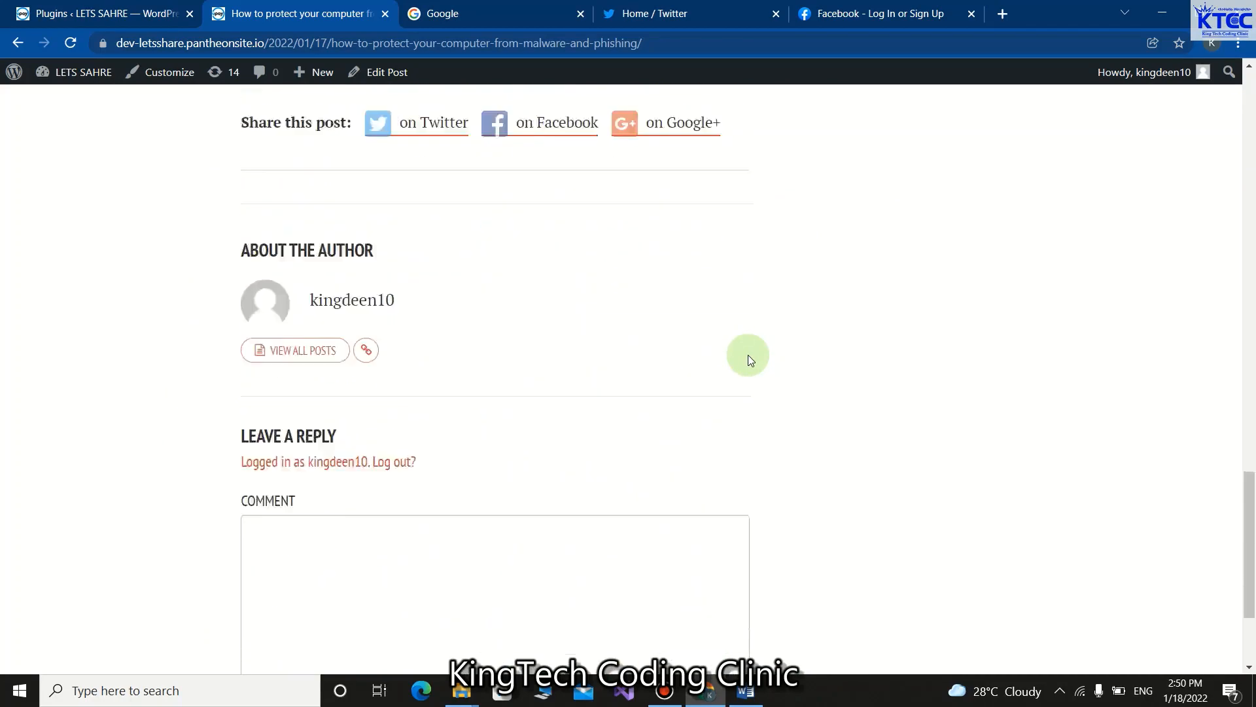
pyautogui.scroll(2, 749, 355)
pyautogui.scroll(6, 253, 392)
pyautogui.scroll(-5, 482, 401)
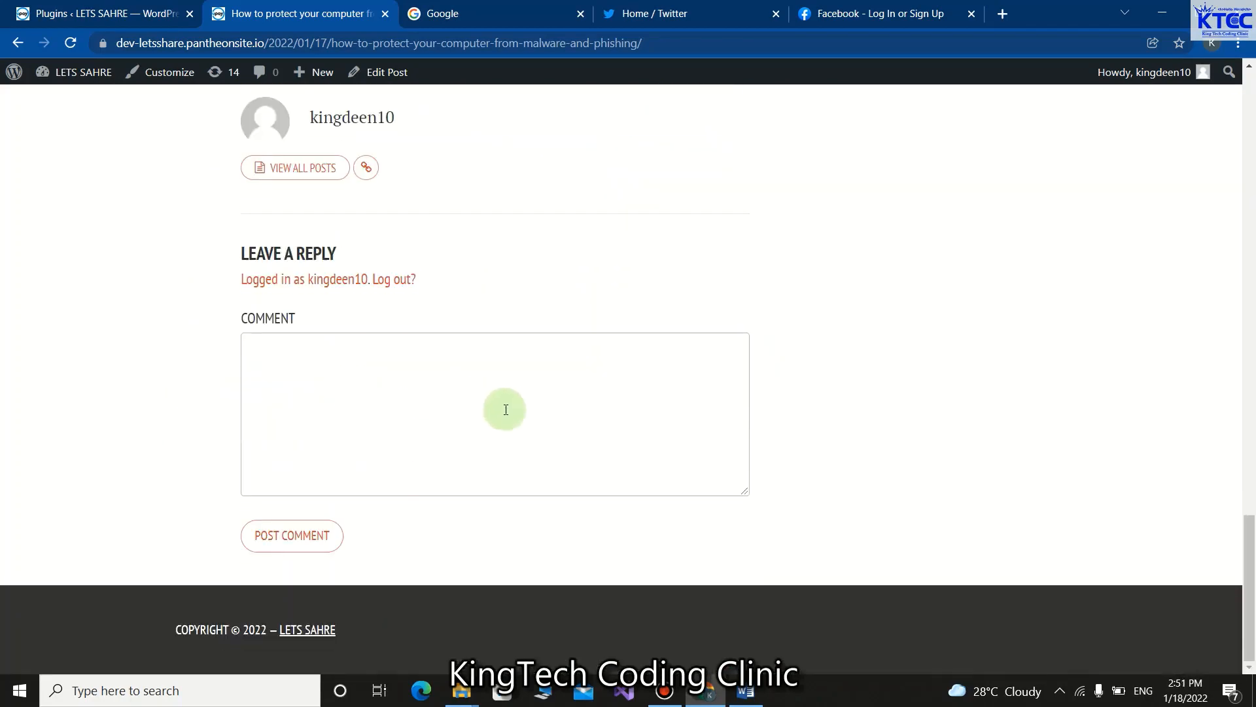
pyautogui.scroll(3, 484, 399)
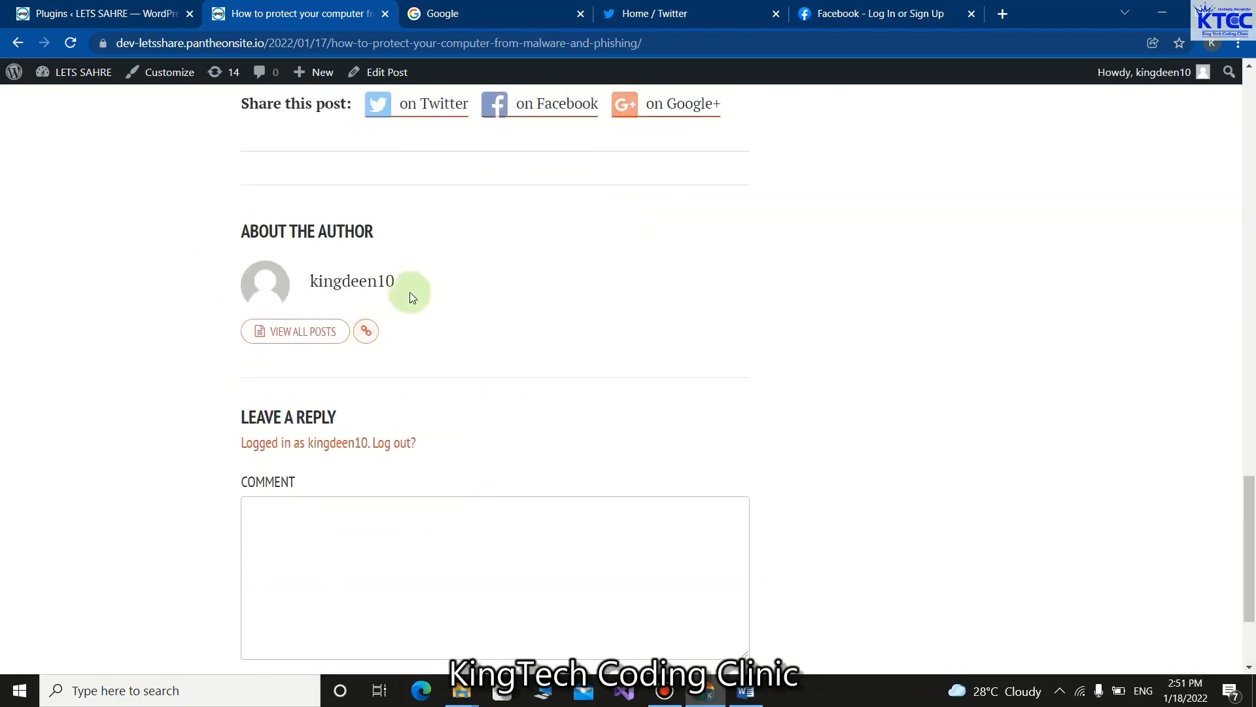
pyautogui.scroll(1, 353, 268)
pyautogui.scroll(1, 371, 282)
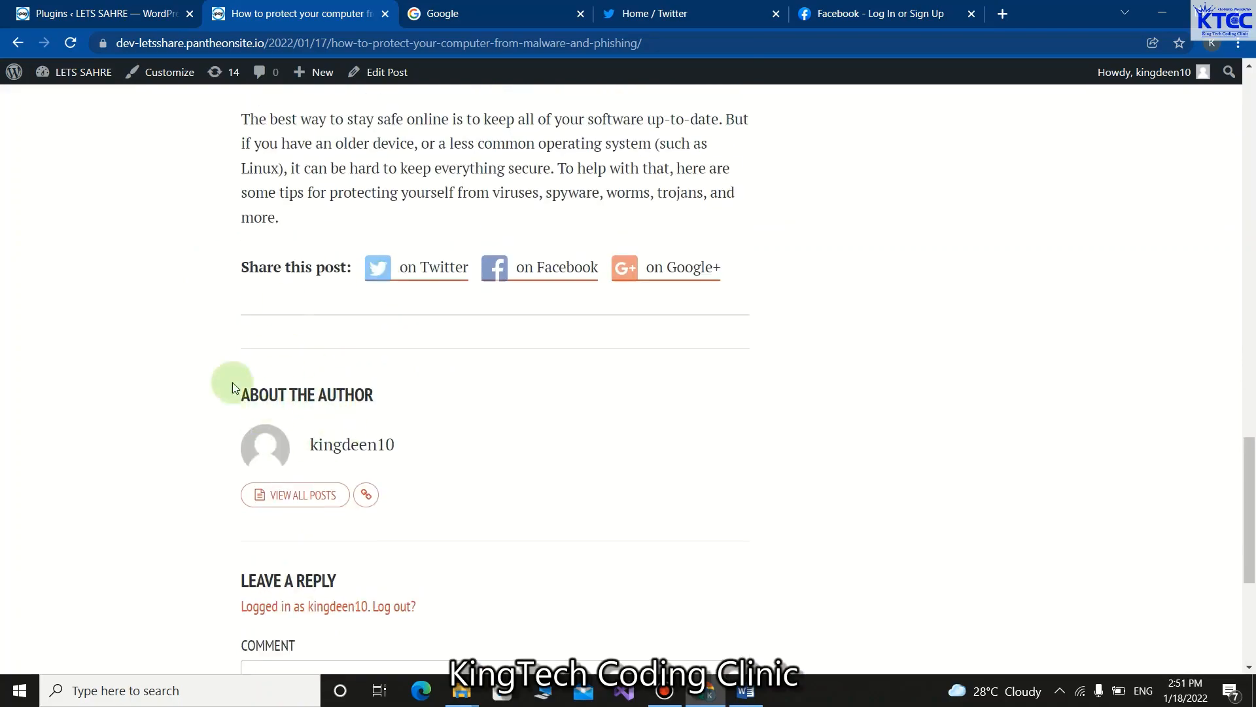
pyautogui.scroll(15, 438, 451)
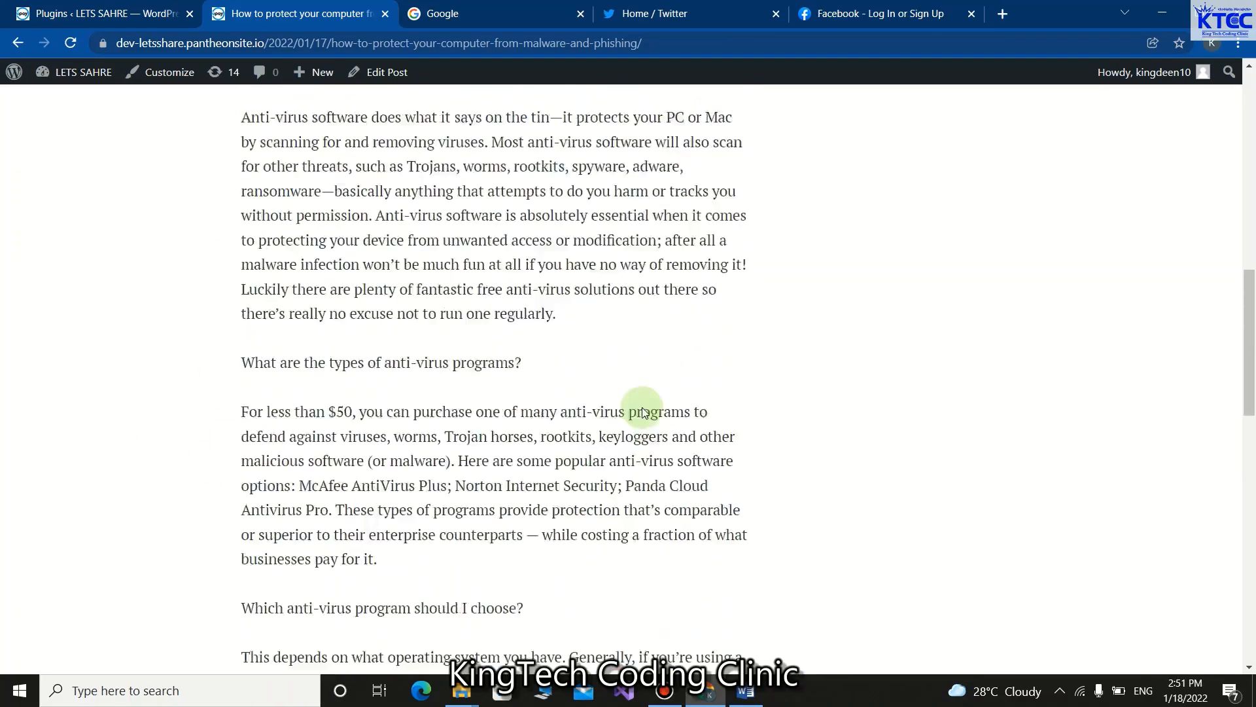